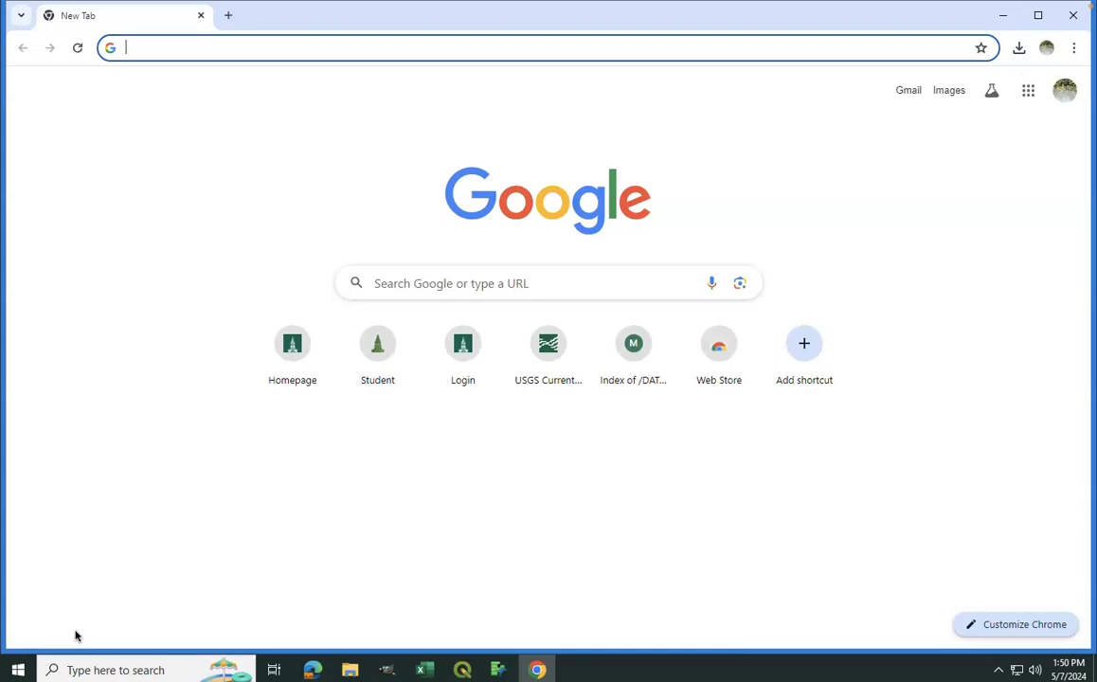
- Search the web for "usgs montpelier vt" and open the legacy real-time page for the Winooski River at Montpelier station
{"action": "left_click", "coordinate": [272, 59]}
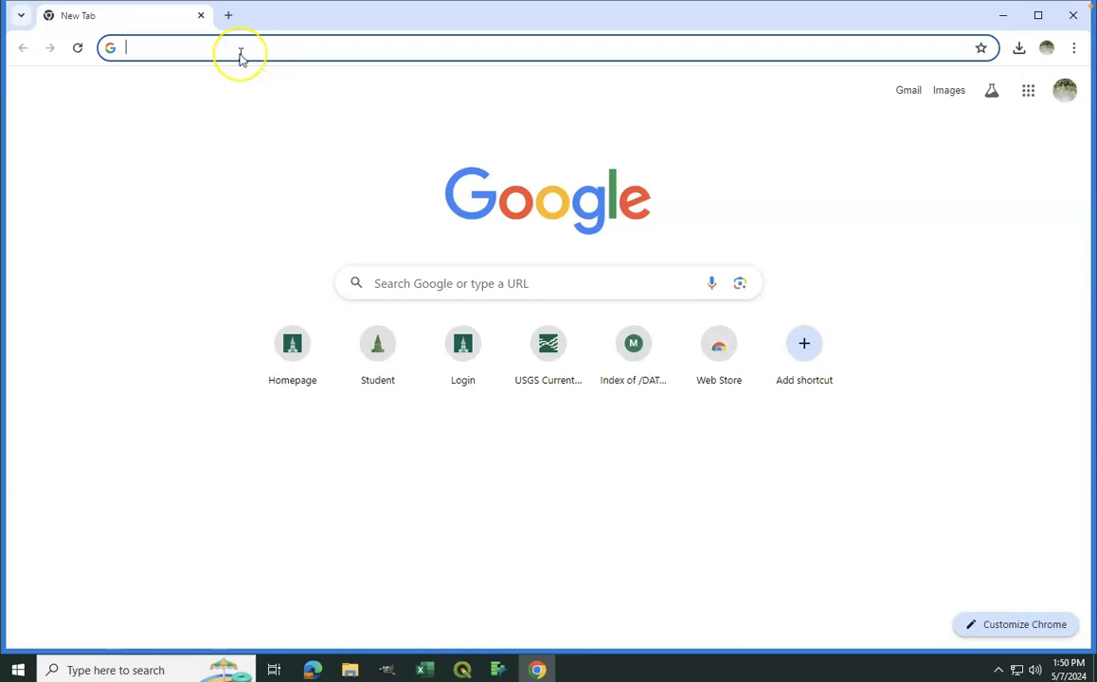
{"action": "type", "text": "usgs montpelier vt"}
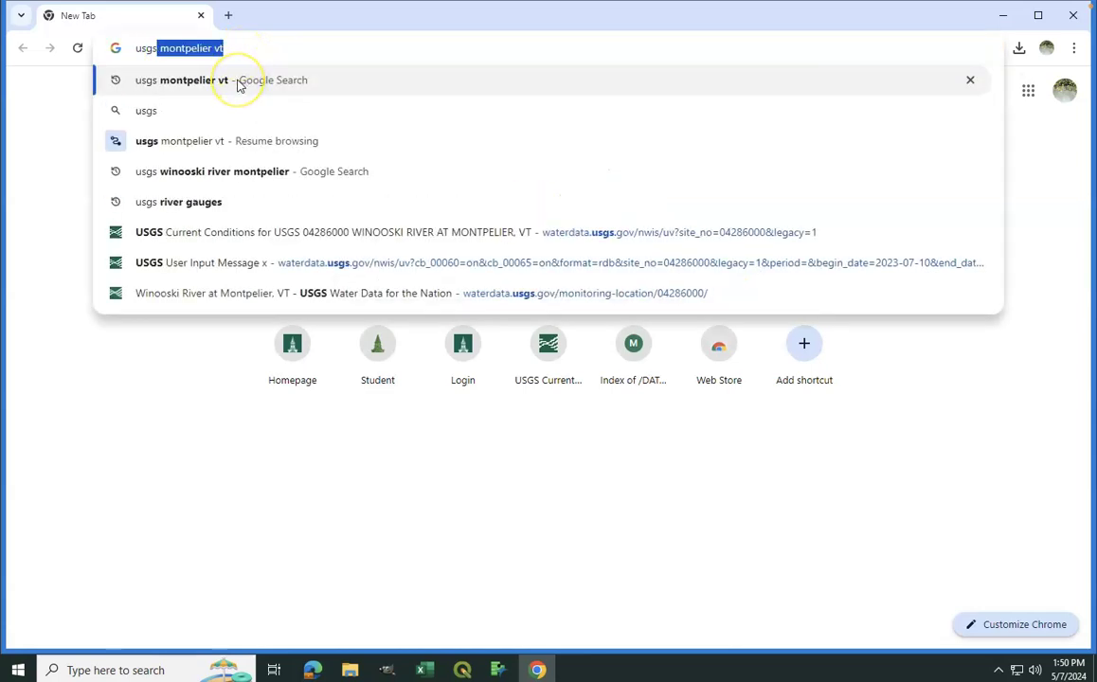
{"action": "left_click", "coordinate": [189, 83]}
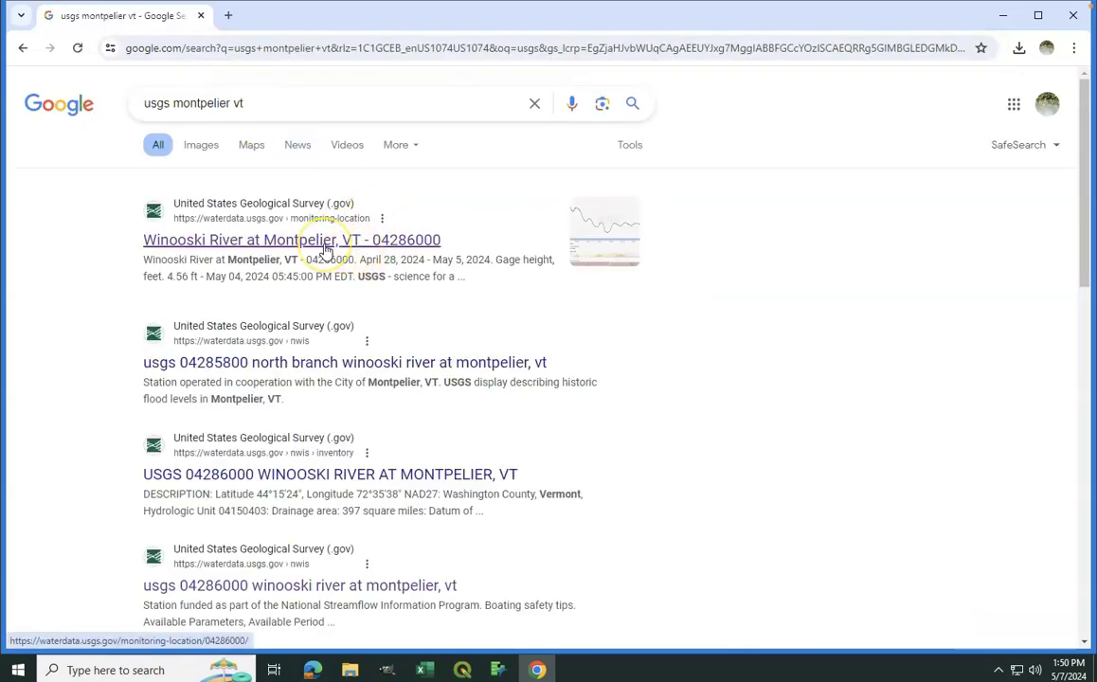
{"action": "left_click", "coordinate": [321, 245]}
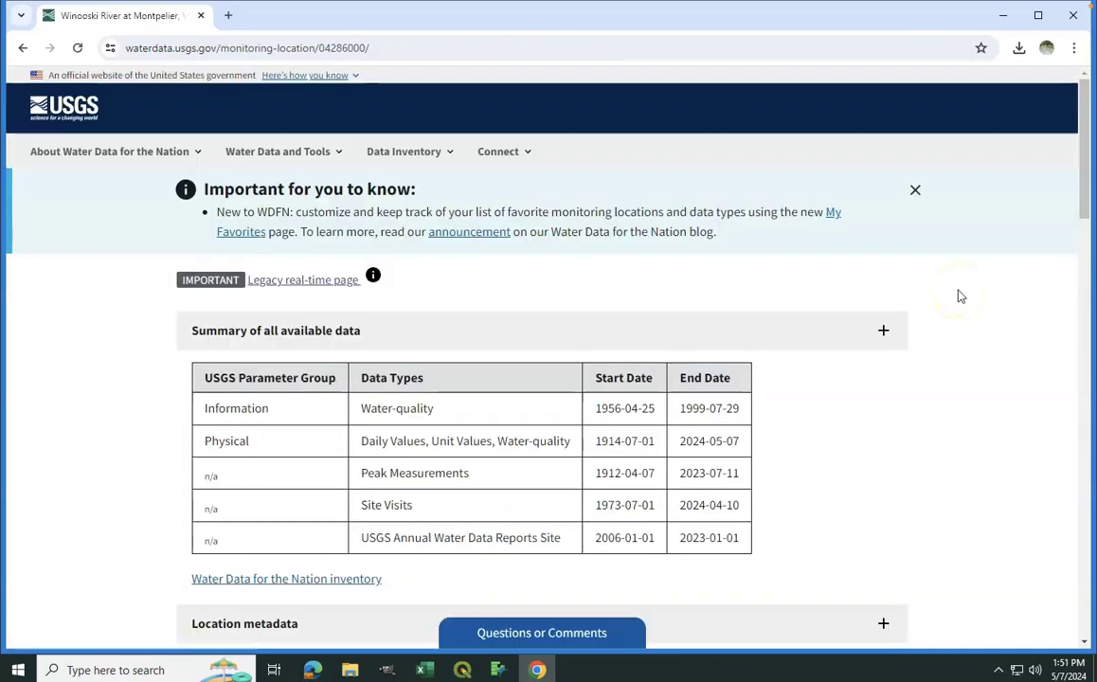
{"action": "left_click", "coordinate": [308, 283]}
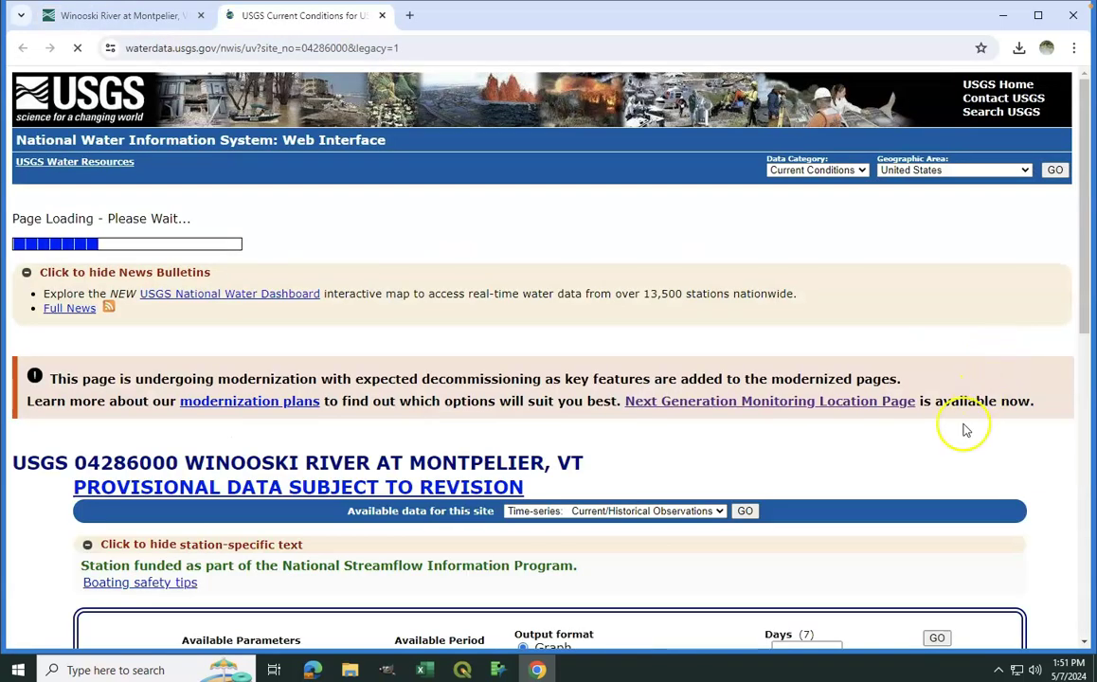
- Set the begin date of the station's data request to 2023-07-10
{"action": "scroll", "coordinate": [964, 431], "scroll_direction": "down", "scroll_amount": 5}
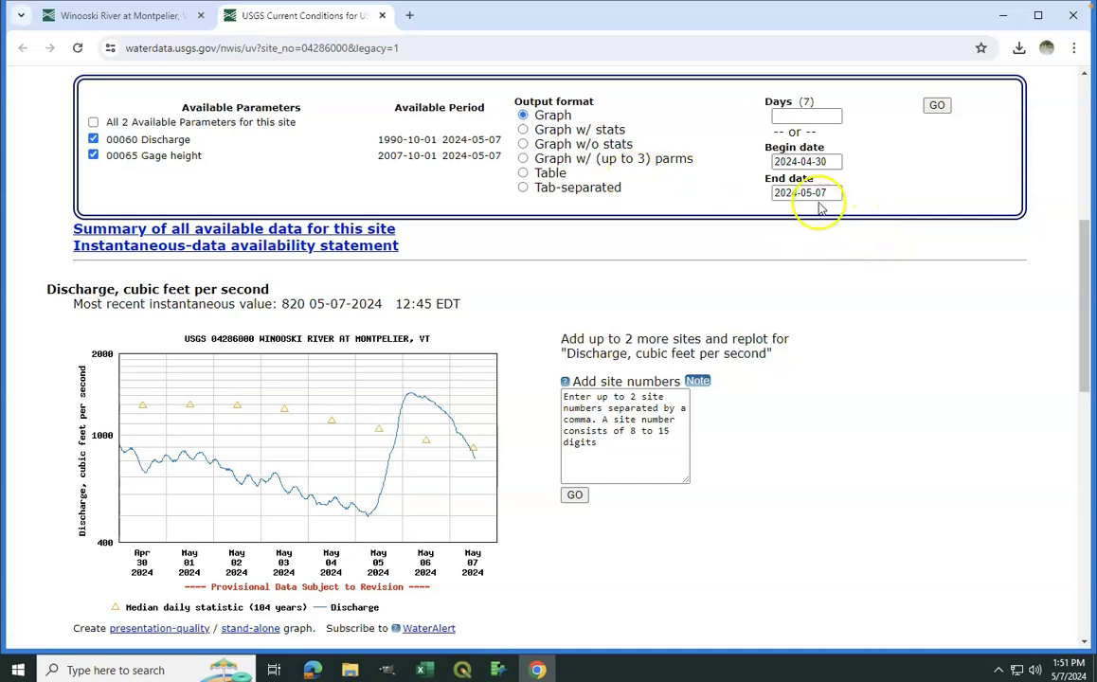
{"action": "left_click", "coordinate": [799, 162]}
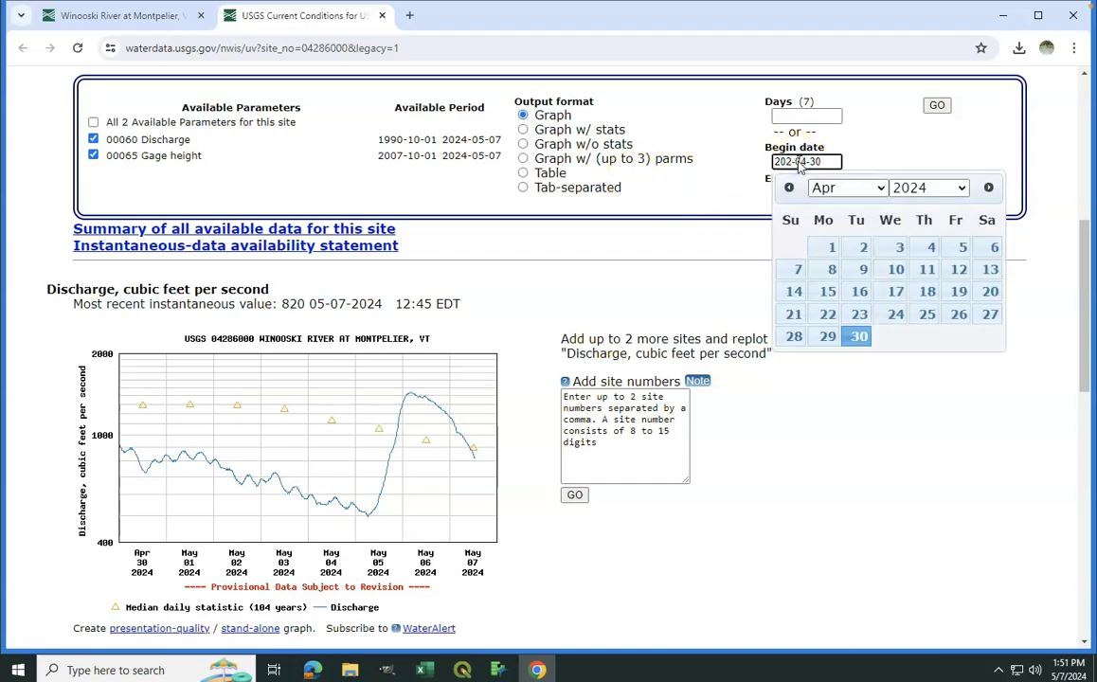
{"action": "type", "text": "3"}
{"action": "left_click", "coordinate": [857, 188]}
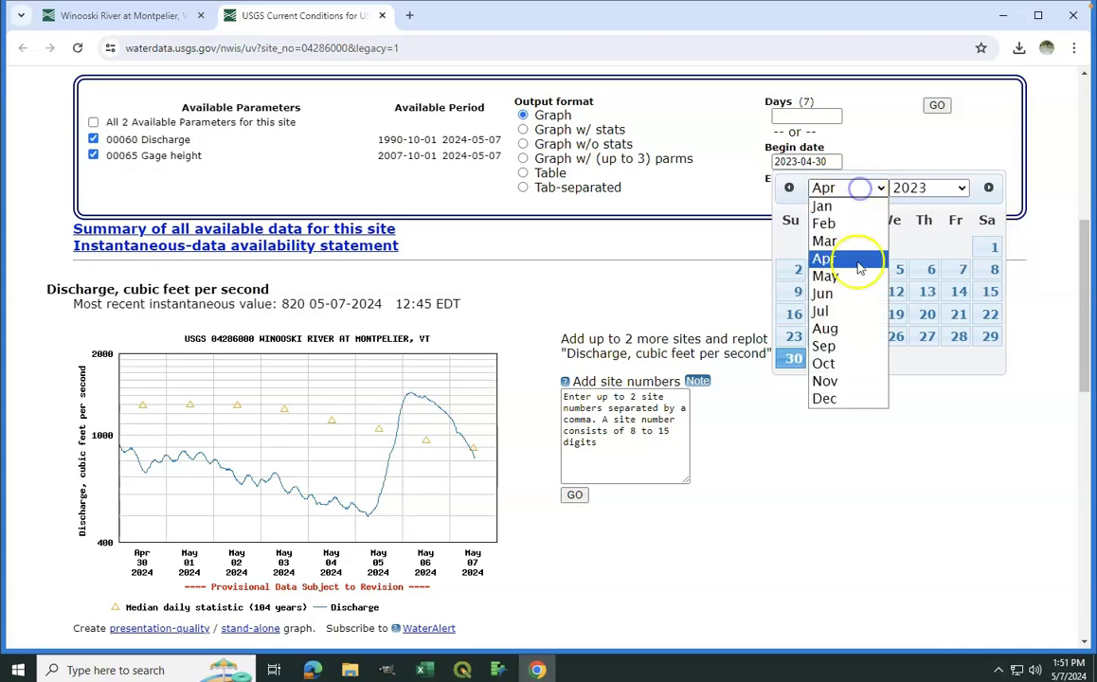
{"action": "left_click", "coordinate": [851, 313]}
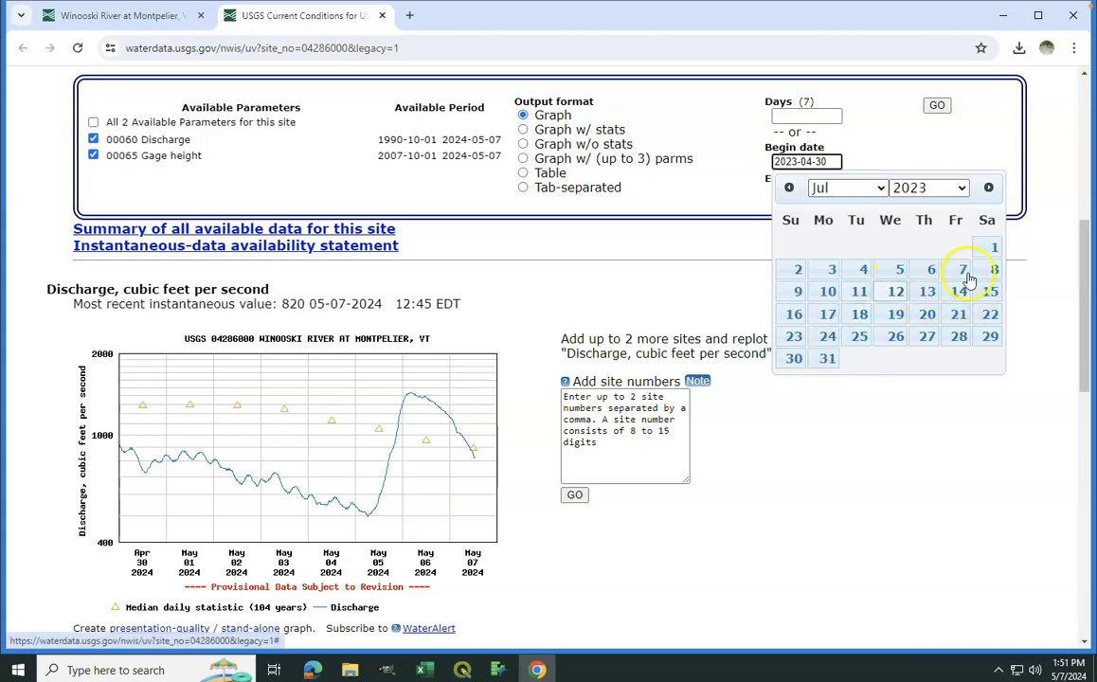
{"action": "left_click", "coordinate": [834, 295]}
- Set the end date of the station's data request to 2023-07-12
{"action": "left_click", "coordinate": [784, 193]}
{"action": "left_click", "coordinate": [856, 226]}
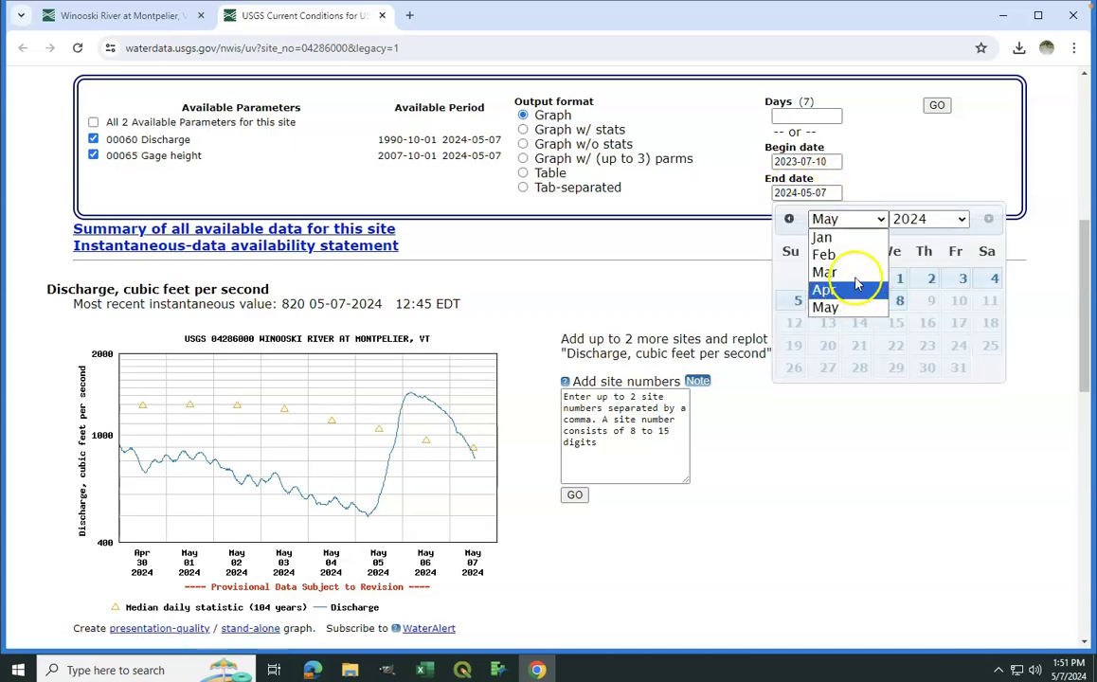
{"action": "left_click", "coordinate": [905, 224]}
{"action": "left_click", "coordinate": [905, 223]}
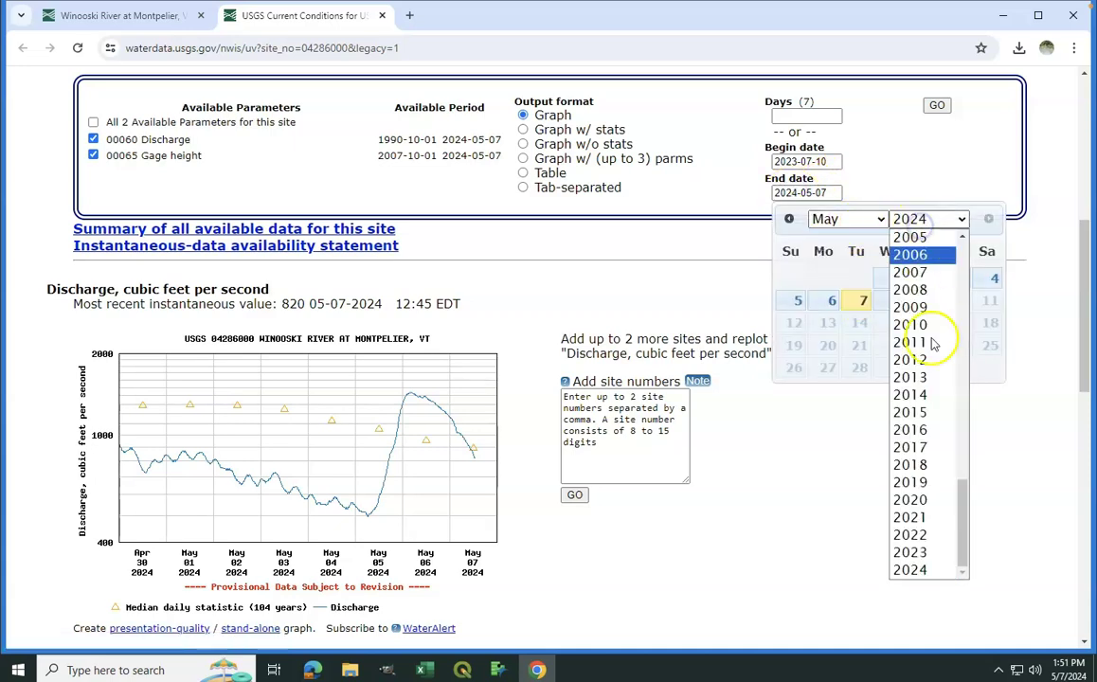
{"action": "left_click", "coordinate": [911, 553]}
{"action": "left_click", "coordinate": [850, 226]}
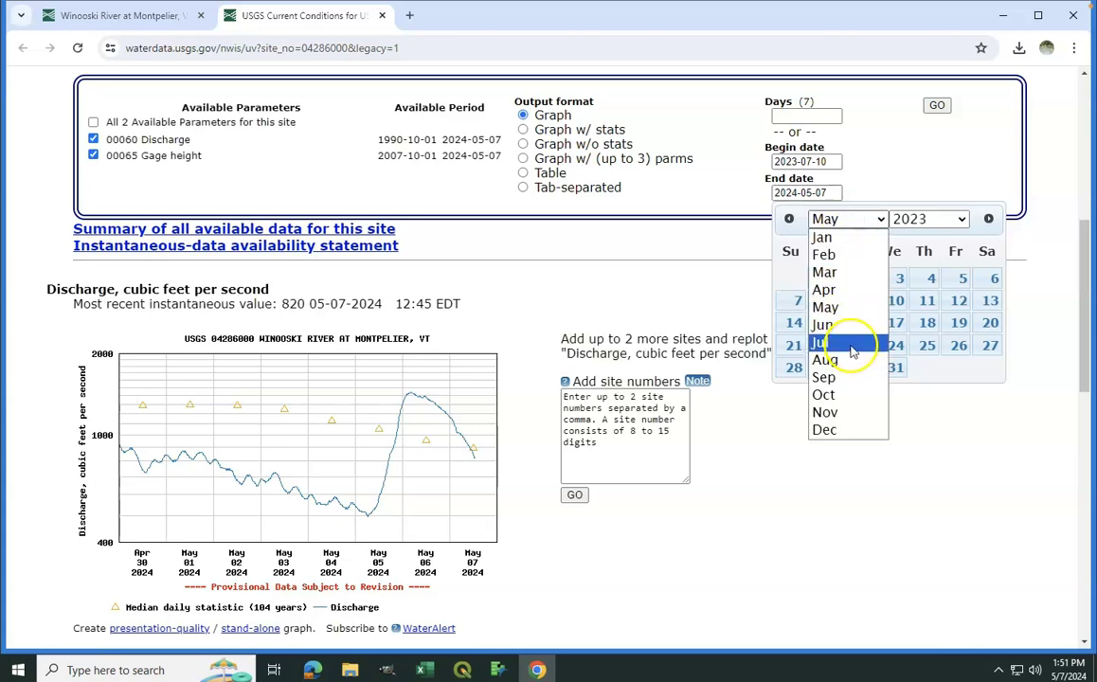
{"action": "left_click", "coordinate": [822, 343]}
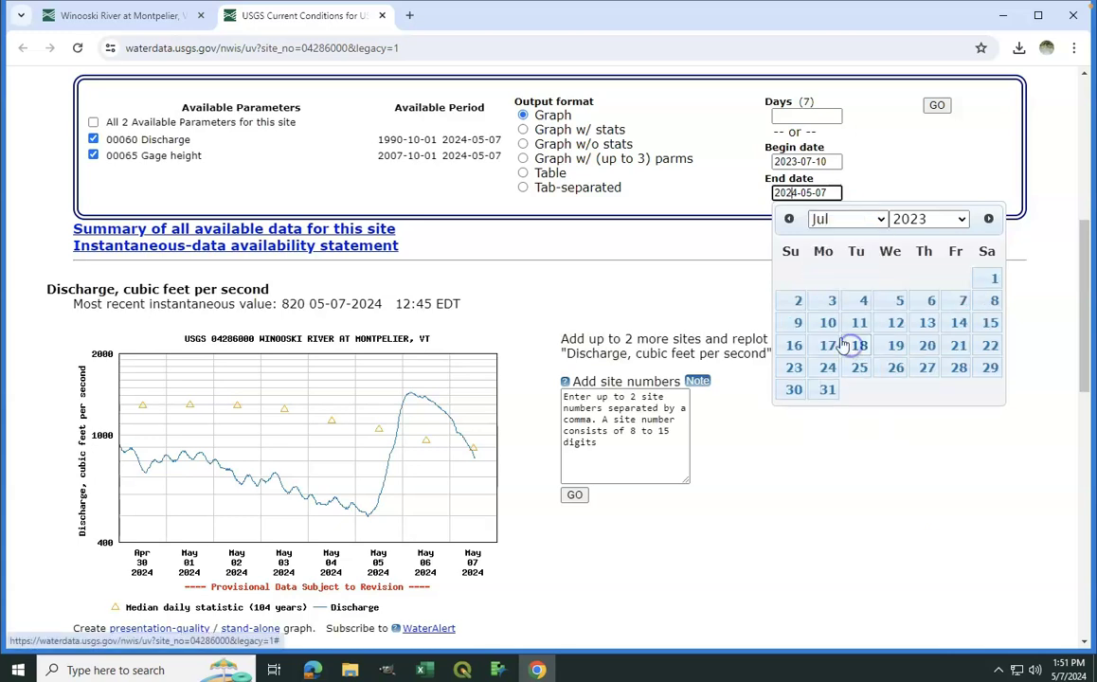
{"action": "left_click", "coordinate": [901, 324]}
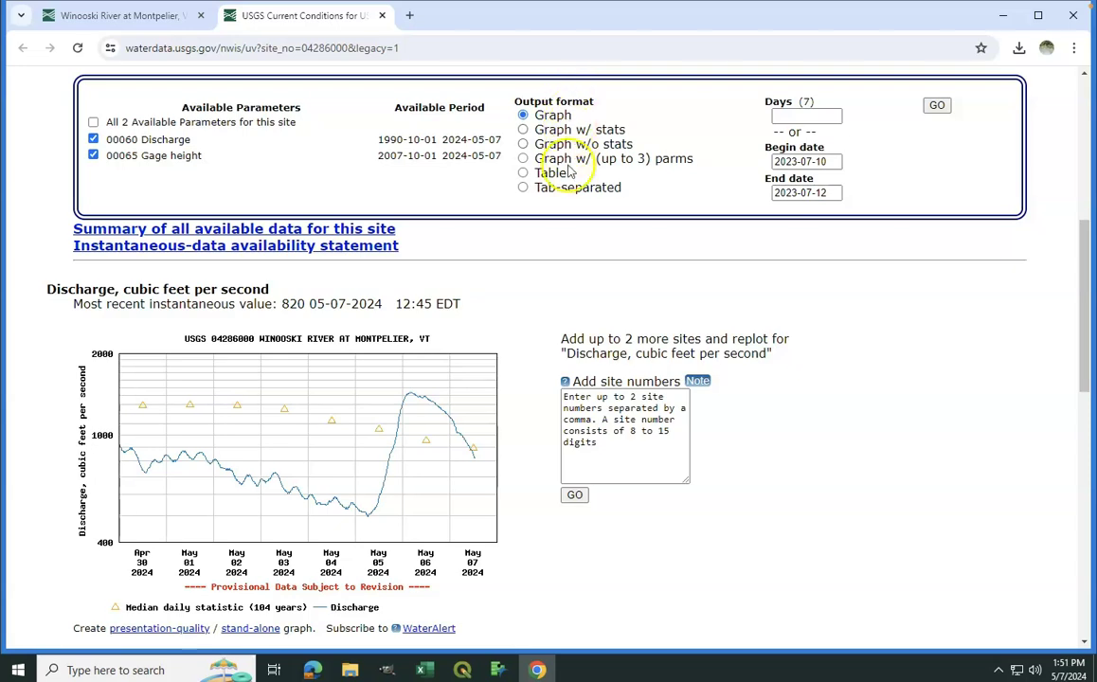
- Request the July 2023 discharge and gage height data as tab-separated output and look through the records
{"action": "left_click", "coordinate": [523, 188]}
{"action": "left_click", "coordinate": [938, 106]}
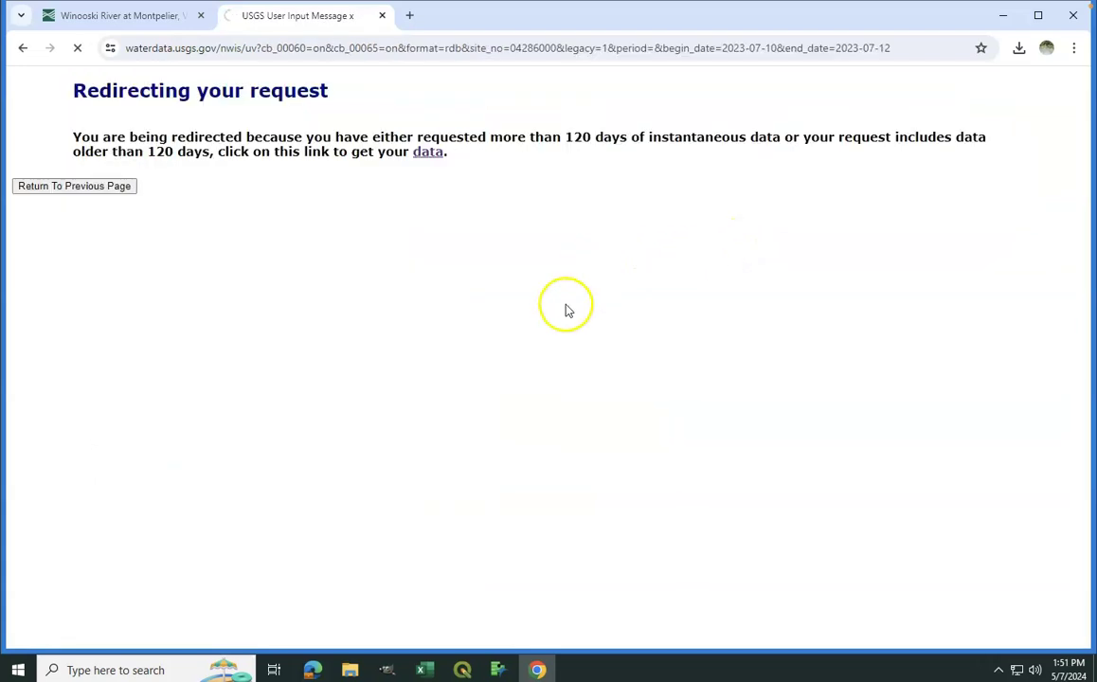
{"action": "scroll", "coordinate": [473, 436], "scroll_direction": "down", "scroll_amount": 4}
{"action": "scroll", "coordinate": [474, 442], "scroll_direction": "down", "scroll_amount": 10}
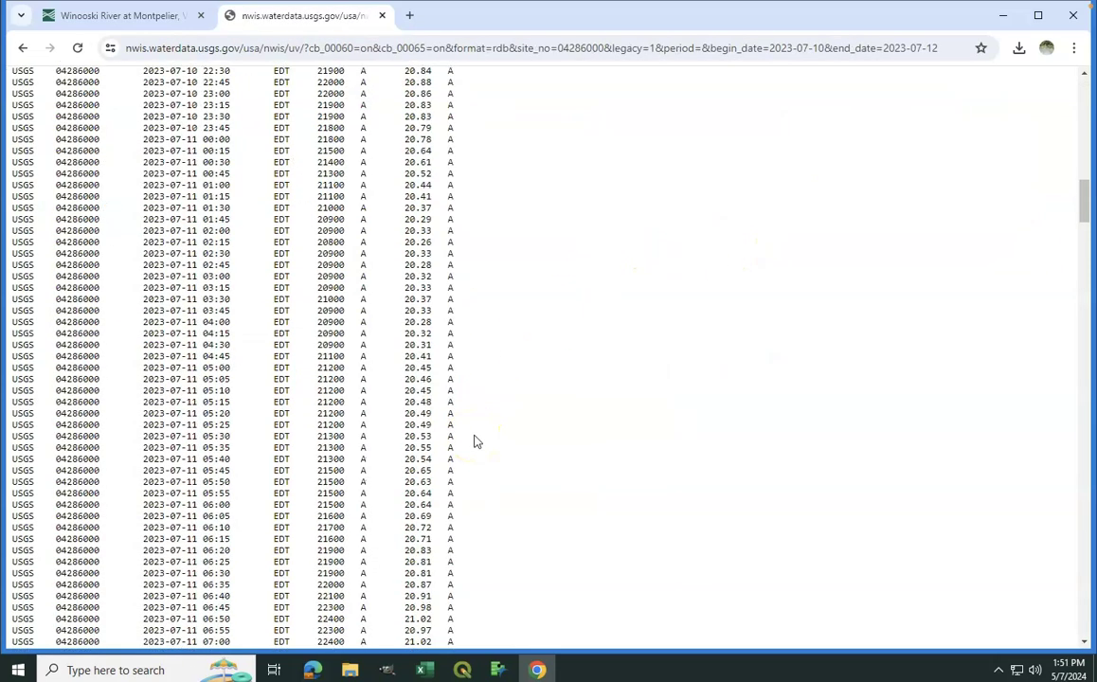
{"action": "scroll", "coordinate": [472, 443], "scroll_direction": "up", "scroll_amount": 15}
- Save the tab-separated data page as text document 2023flooddata in the geocomputing\finalvideo folder on the Z: drive
{"action": "right_click", "coordinate": [572, 305]}
{"action": "left_click", "coordinate": [585, 399]}
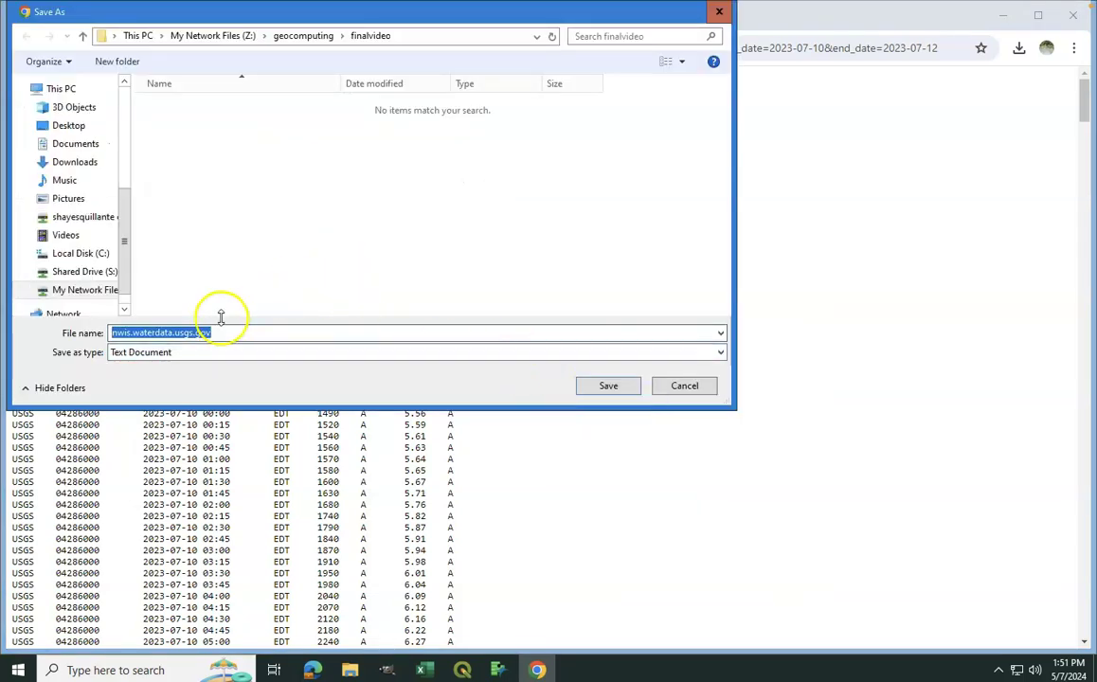
{"action": "type", "text": "2023flooddata"}
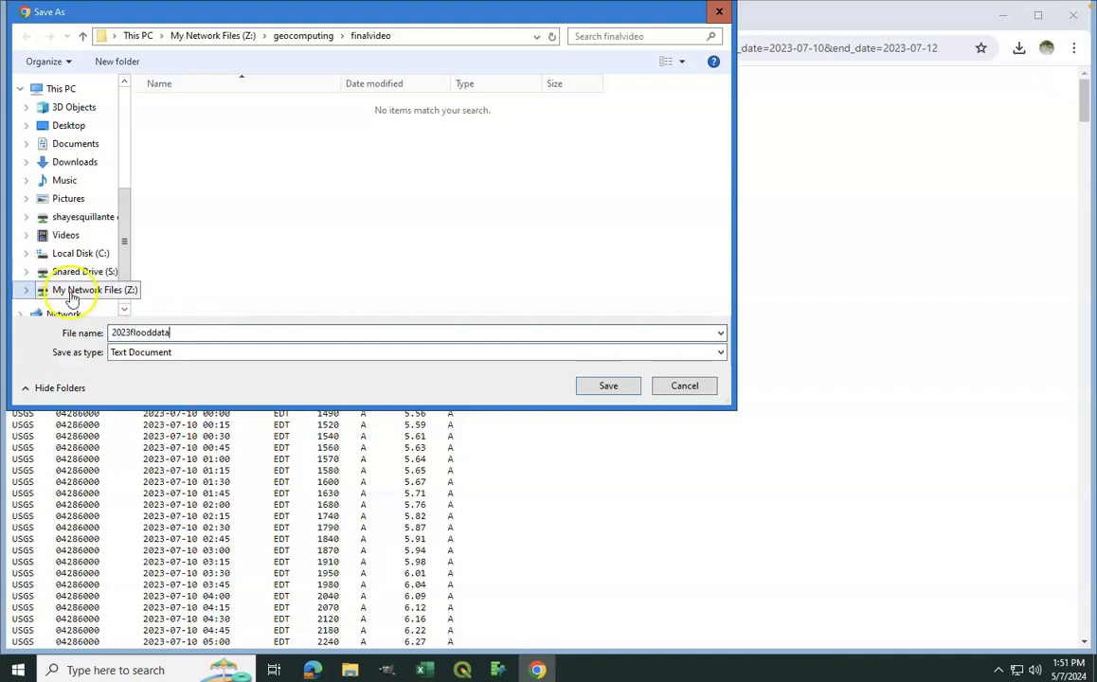
{"action": "left_click", "coordinate": [80, 290]}
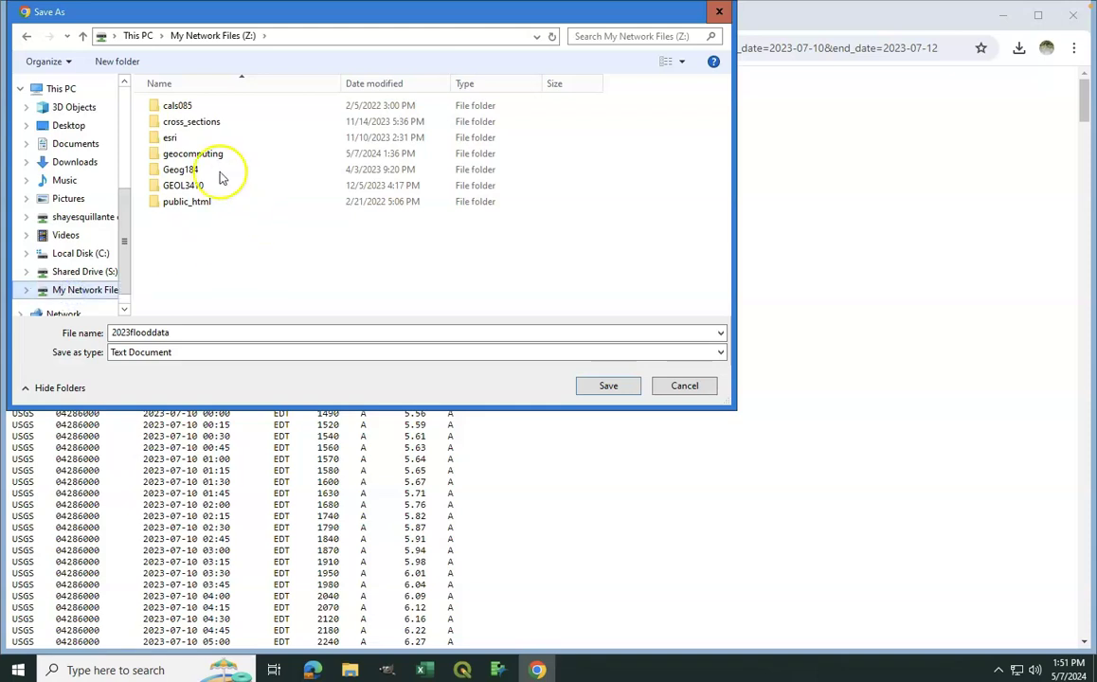
{"action": "double_click", "coordinate": [205, 155]}
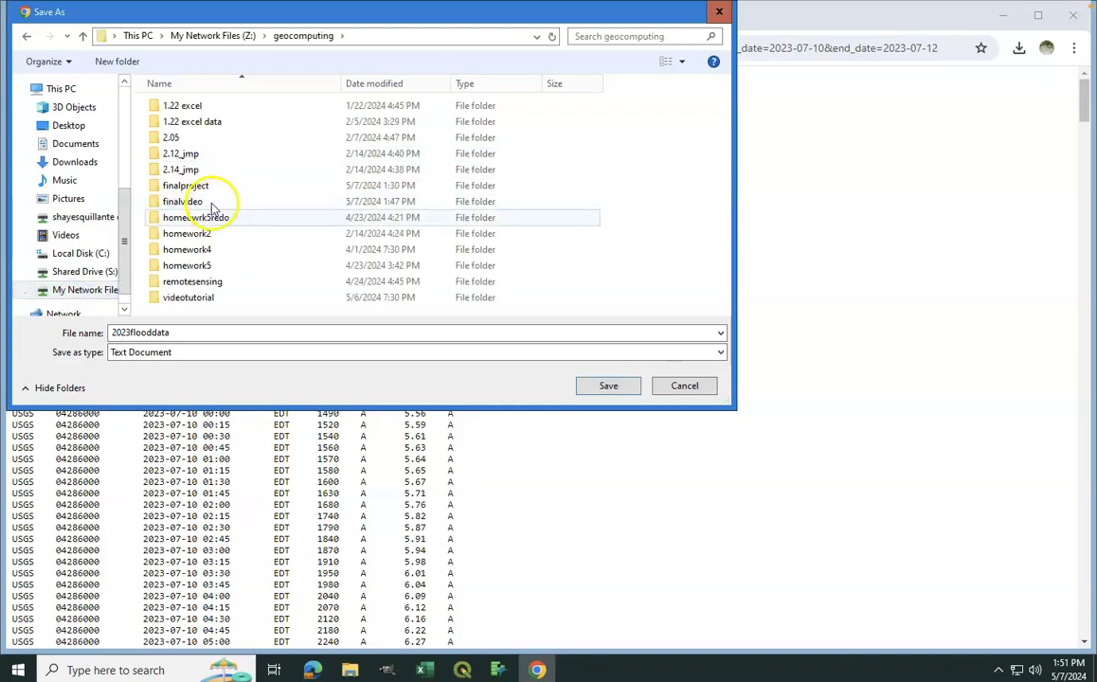
{"action": "double_click", "coordinate": [212, 204]}
{"action": "left_click", "coordinate": [596, 389]}
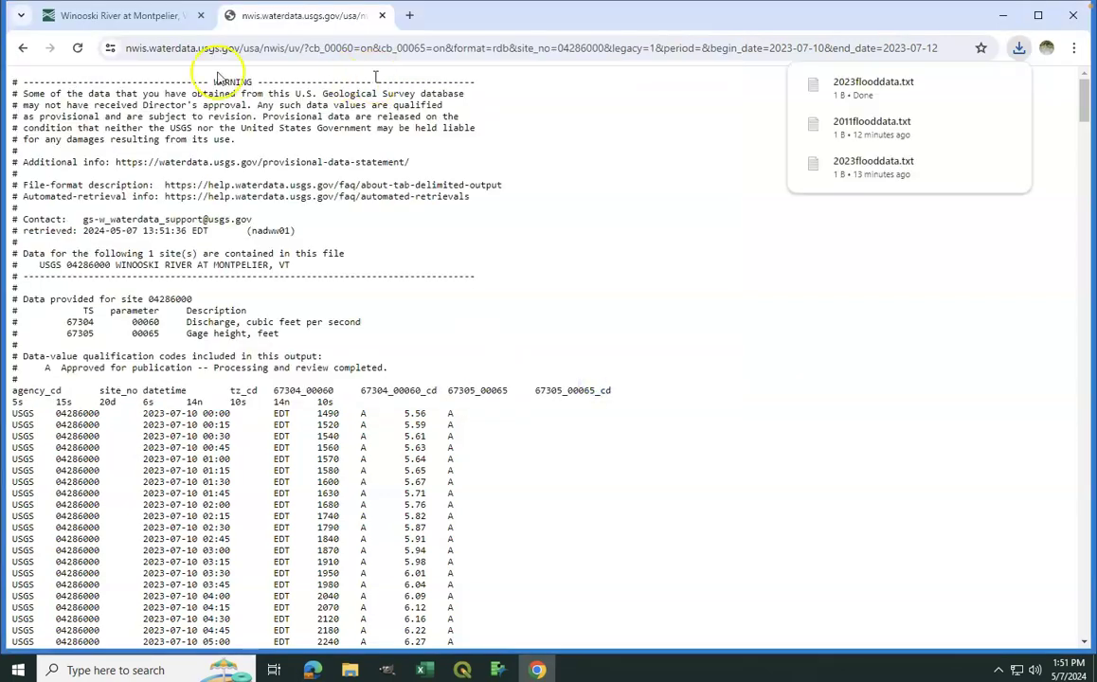
- Return to the station's data request form and set the begin date to 2011-08-27
{"action": "left_click", "coordinate": [25, 47]}
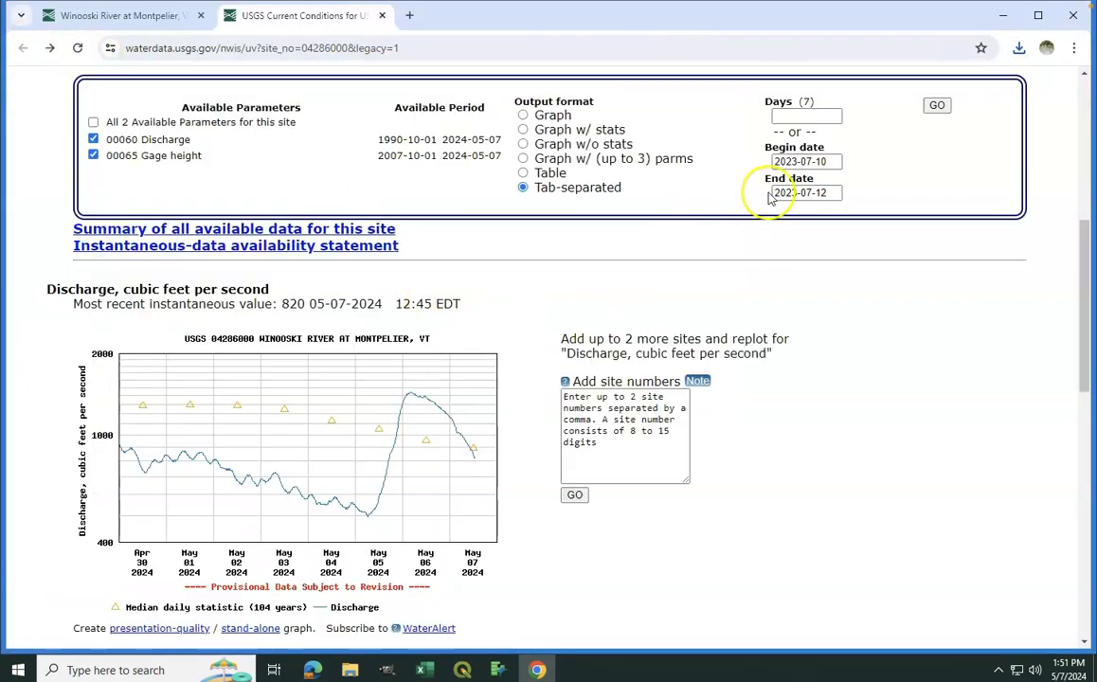
{"action": "left_click", "coordinate": [798, 163]}
{"action": "type", "text": "11"}
{"action": "left_click", "coordinate": [811, 165]}
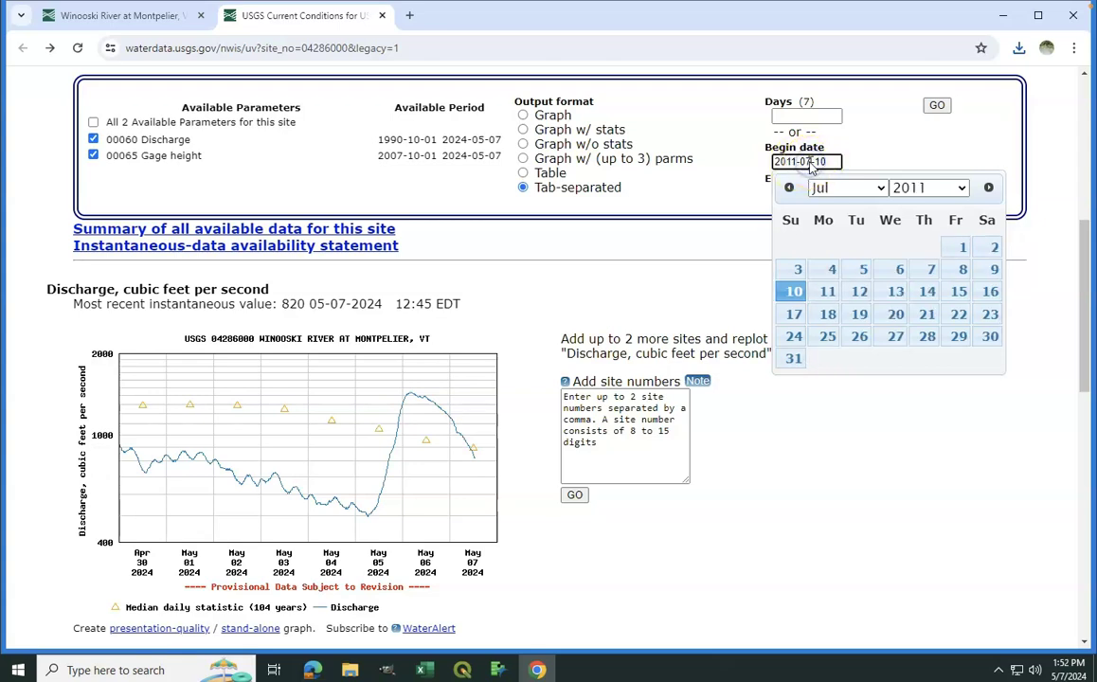
{"action": "key", "text": "BackSpace"}
{"action": "type", "text": "8"}
{"action": "left_click", "coordinate": [834, 163]}
{"action": "key", "text": "BackSpace"}
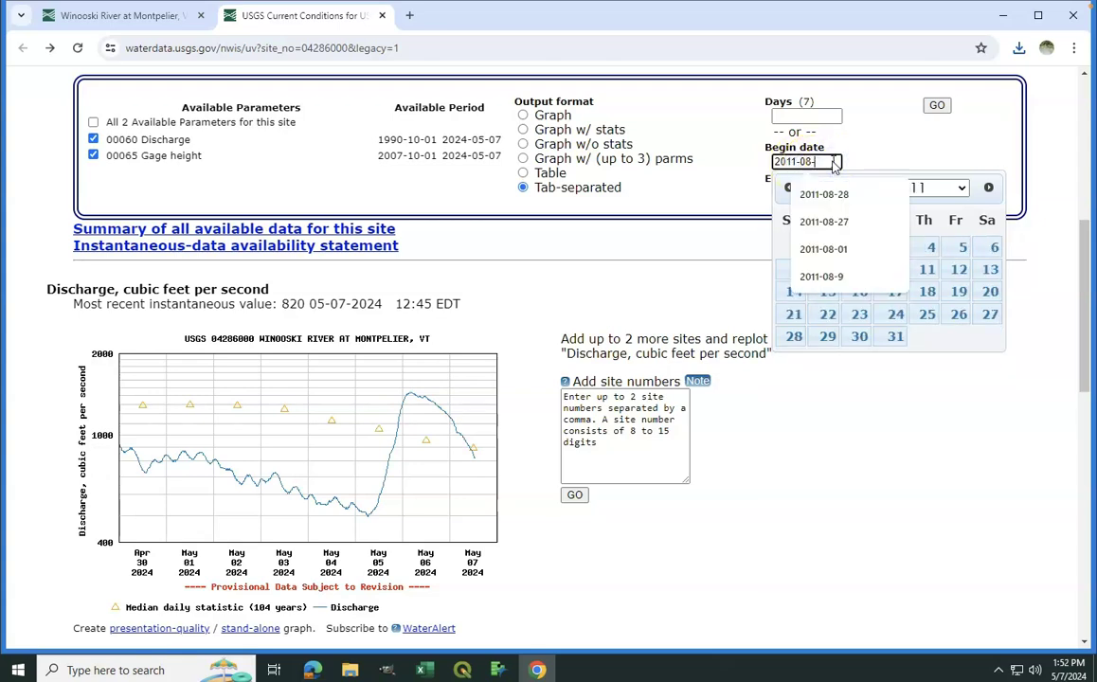
{"action": "type", "text": "27"}
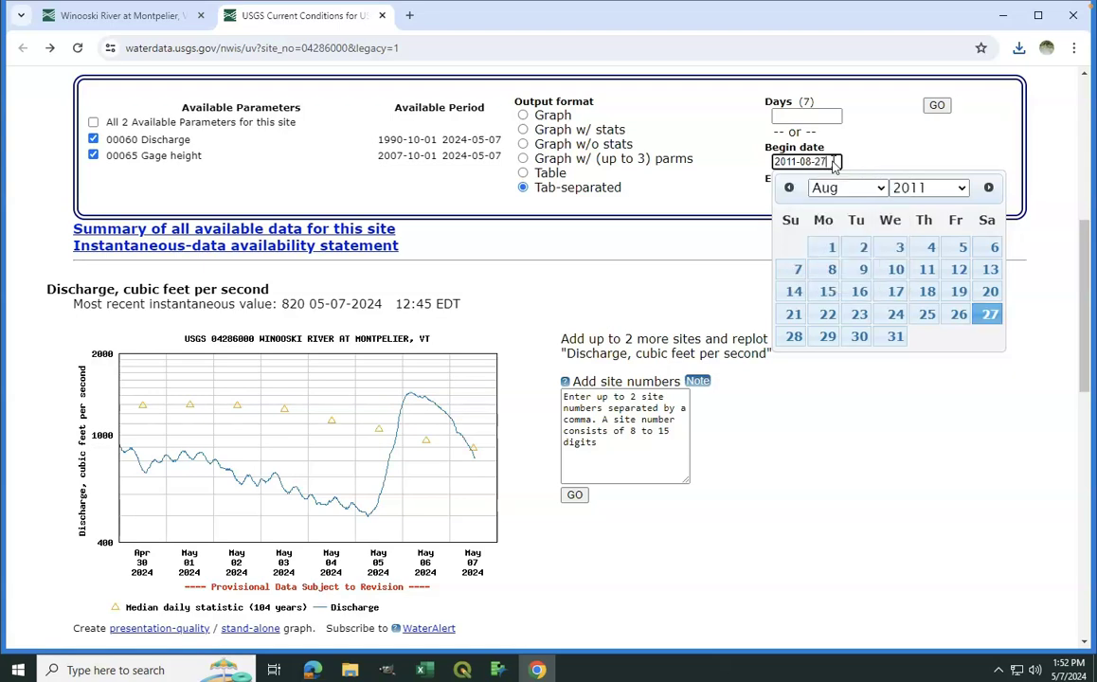
- Set the end date to 2011-08-29 and request the tab-separated data for this period
{"action": "key", "text": "Tab"}
{"action": "left_click", "coordinate": [809, 194]}
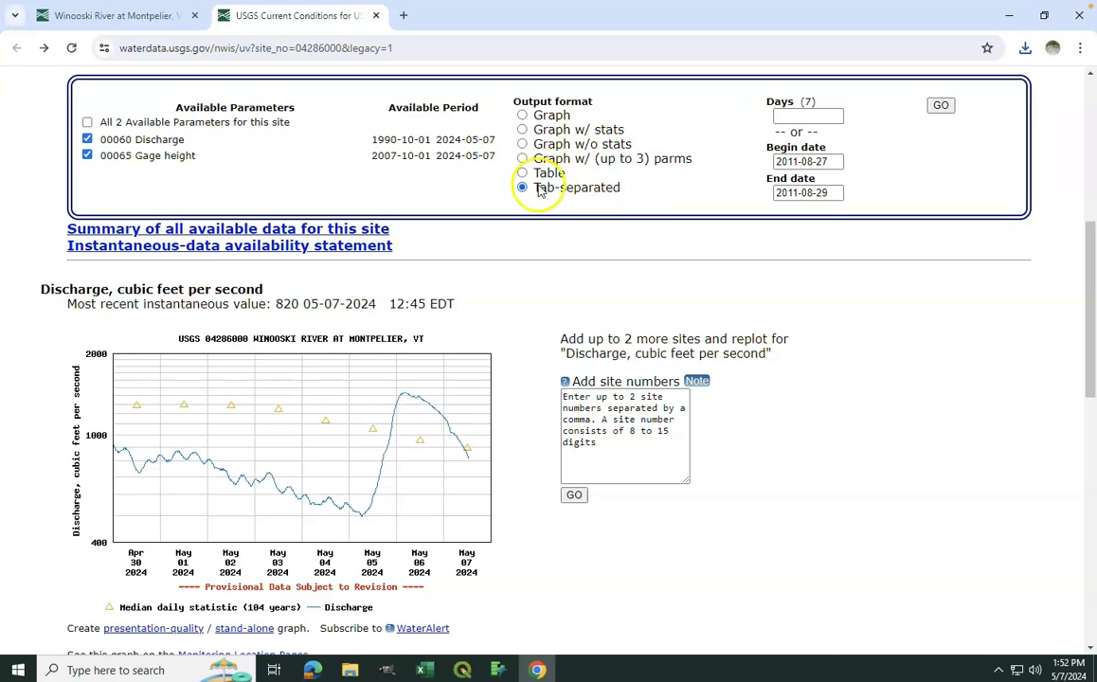
{"action": "left_click", "coordinate": [939, 109]}
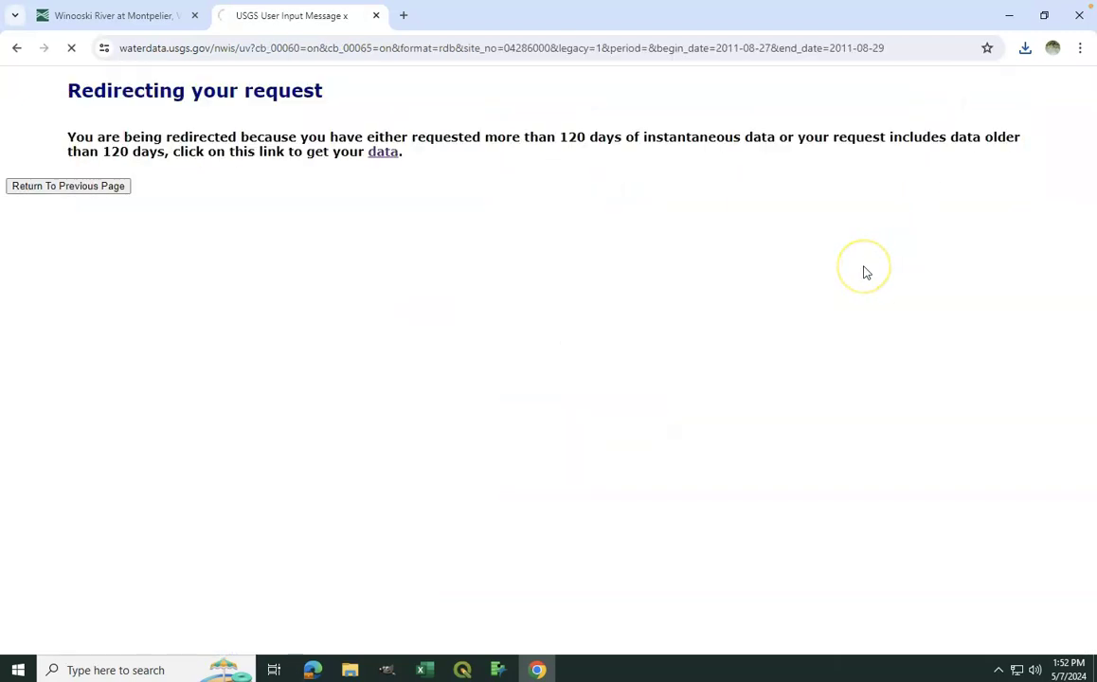
- Save the August 2011 data page as text document 2011flooddata in the finalvideo folder
{"action": "right_click", "coordinate": [693, 270]}
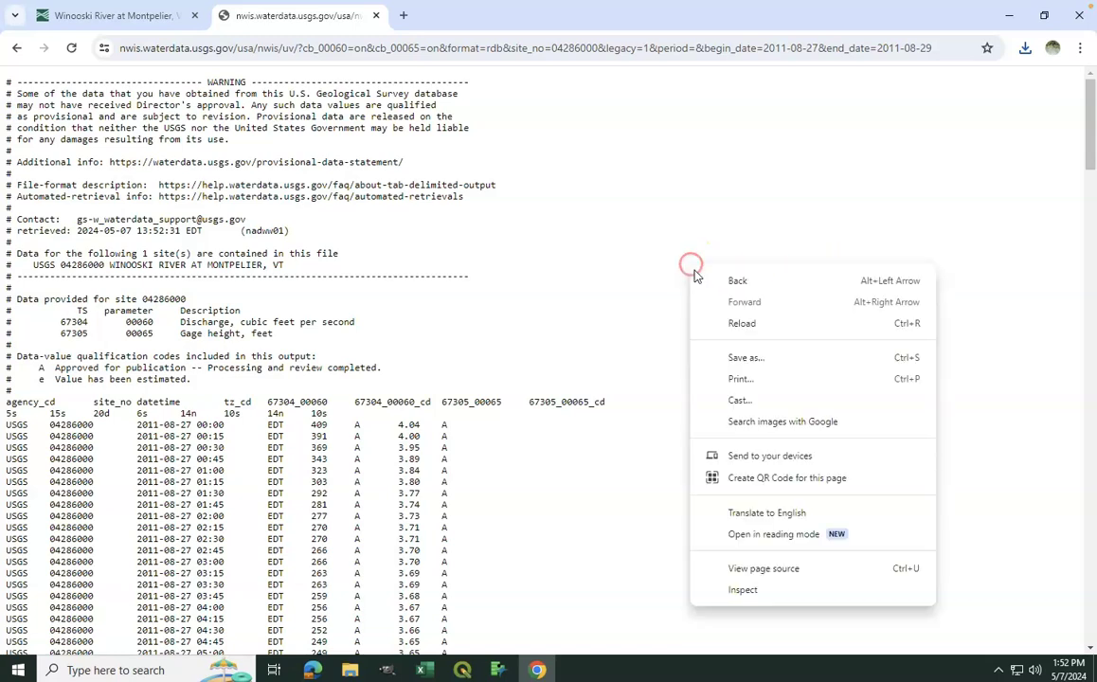
{"action": "left_click", "coordinate": [747, 359]}
{"action": "type", "text": "2011flooddata"}
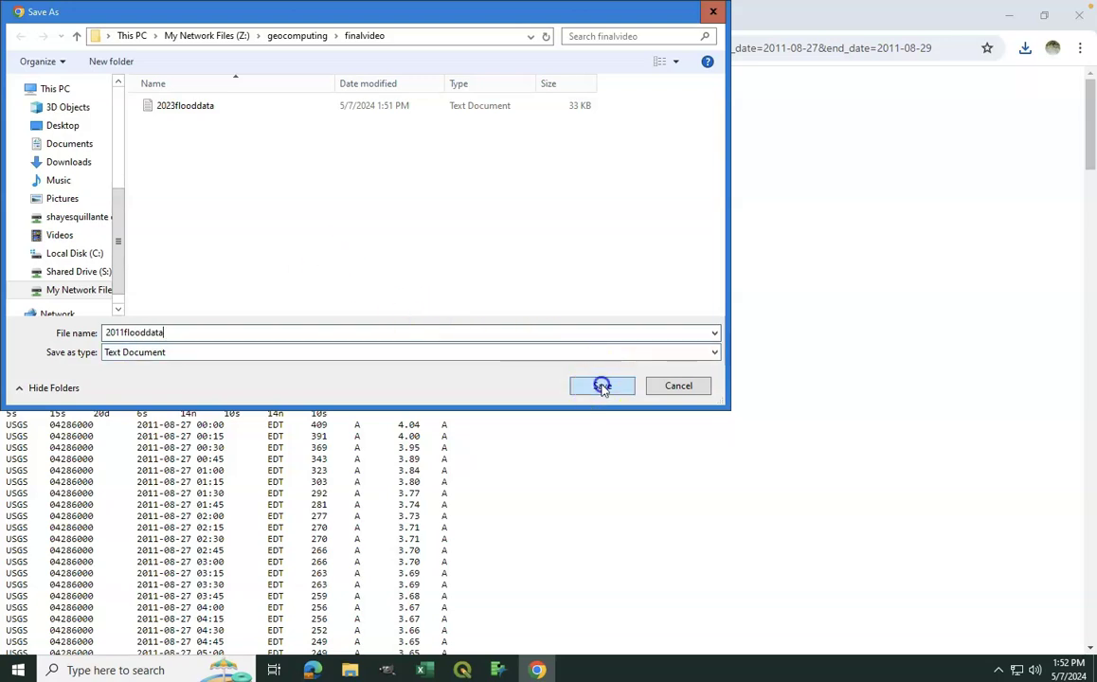
{"action": "left_click", "coordinate": [602, 386]}
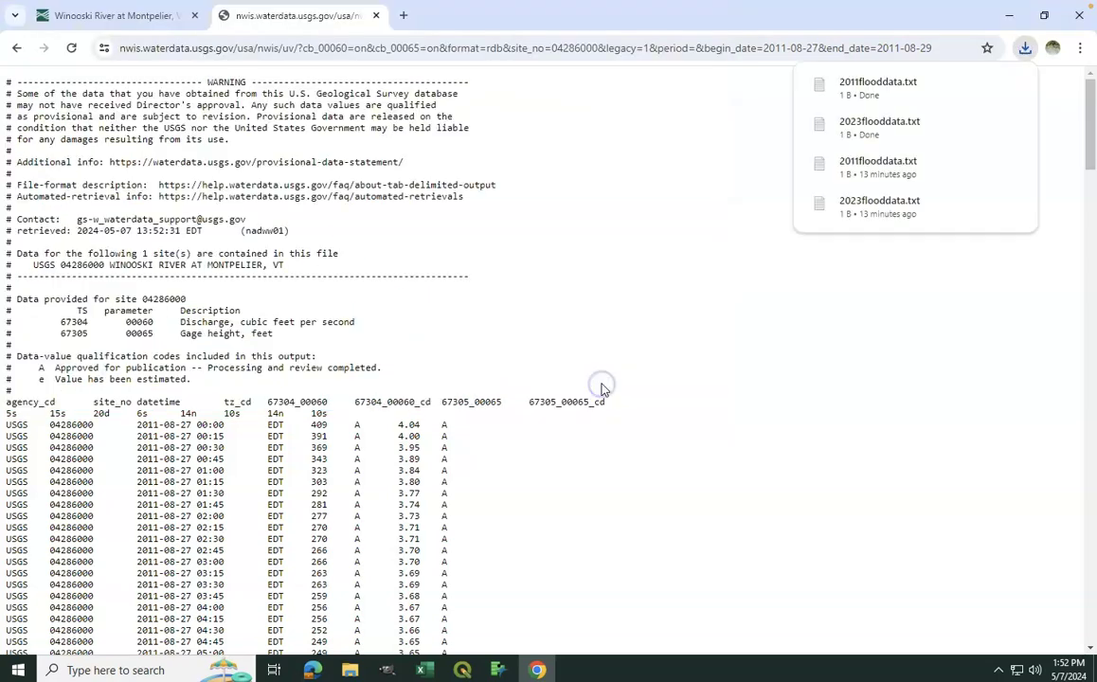
- Switch to the blank Excel workbook and browse for a file to open
{"action": "left_click", "coordinate": [1009, 15]}
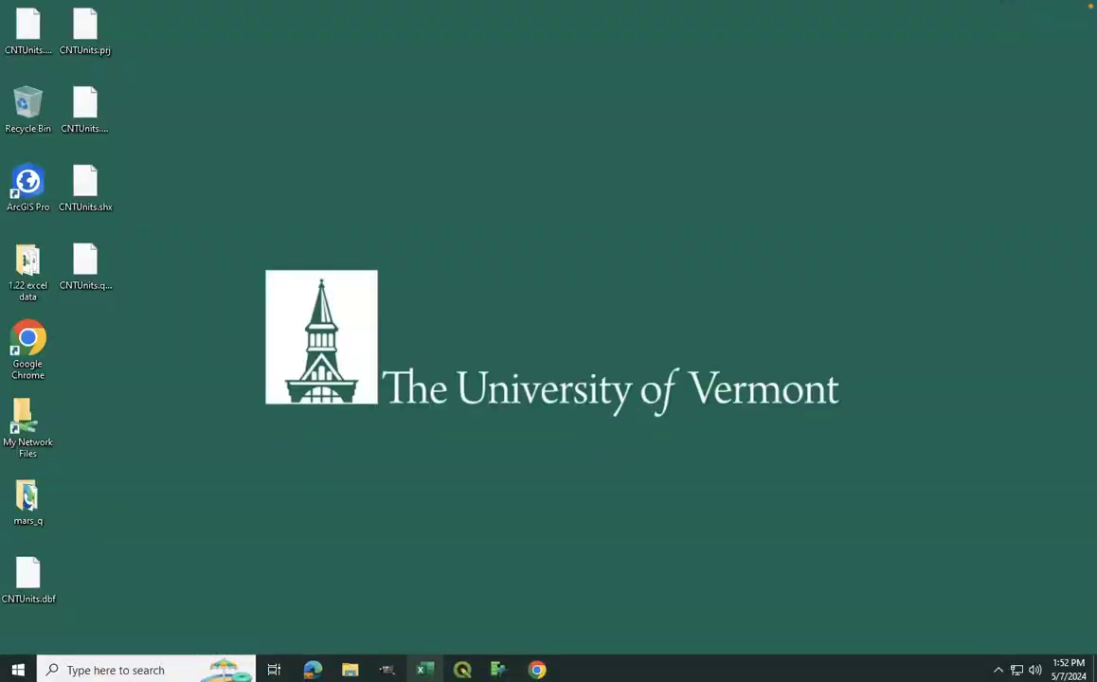
{"action": "mouse_move", "coordinate": [425, 670]}
{"action": "left_click", "coordinate": [423, 569]}
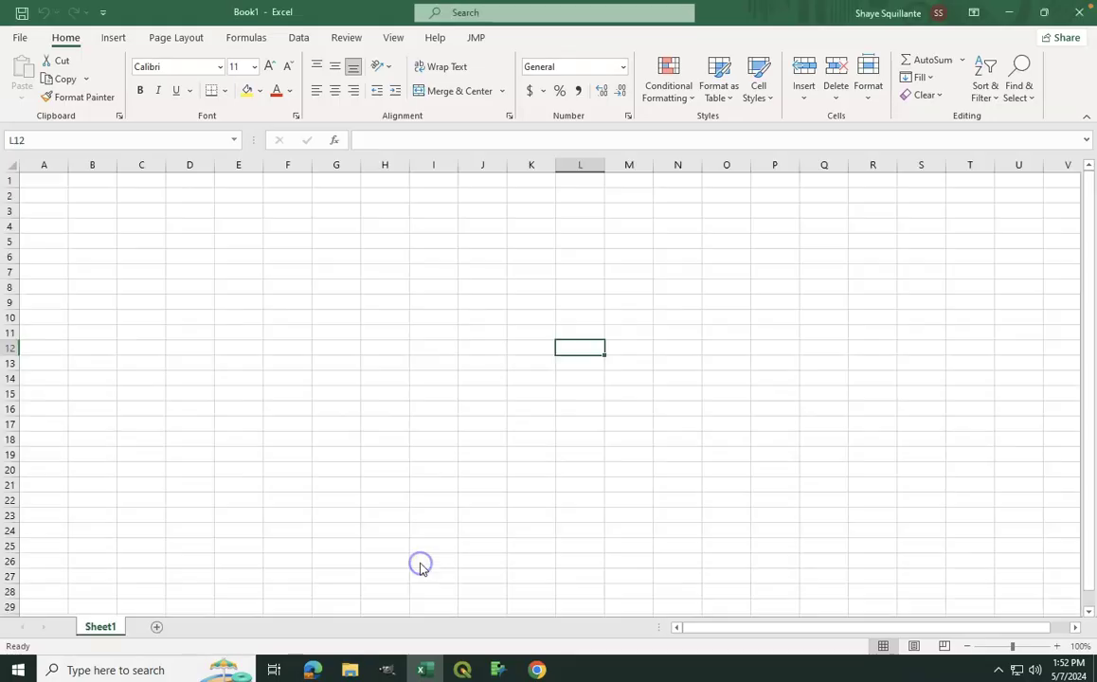
{"action": "left_click", "coordinate": [21, 38]}
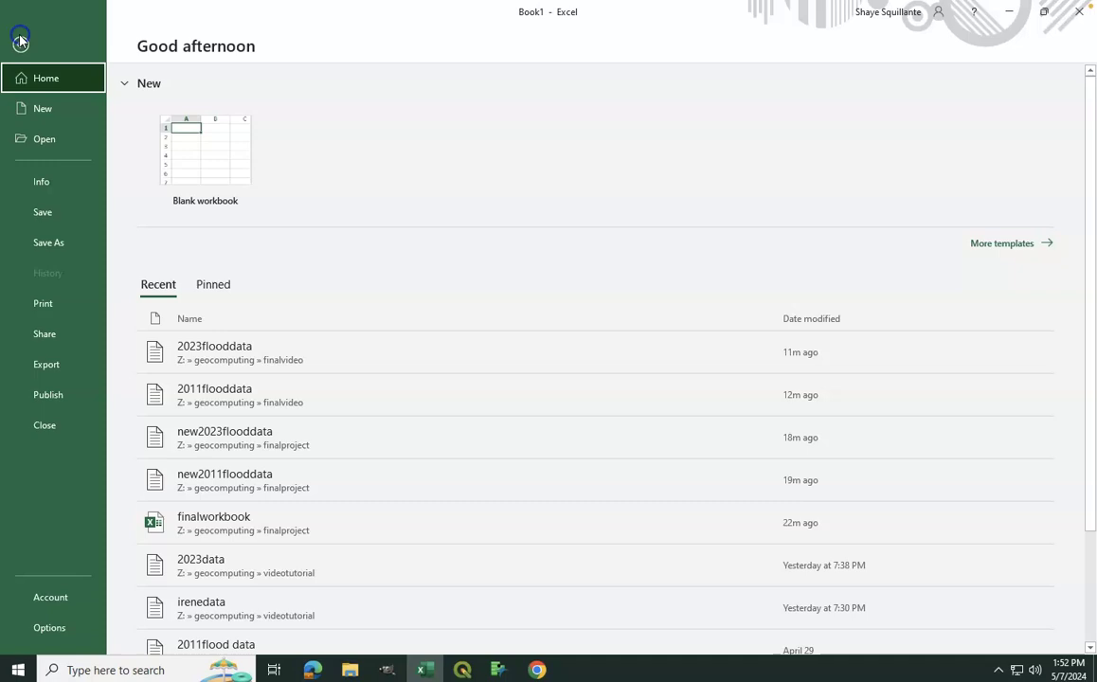
{"action": "left_click", "coordinate": [45, 139]}
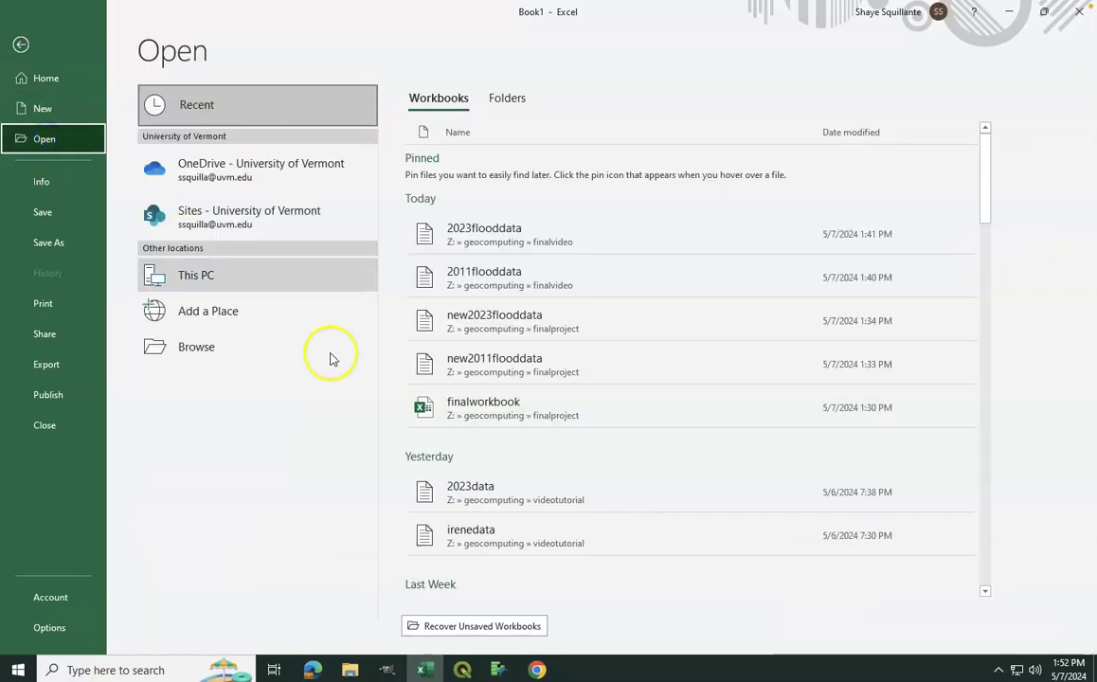
{"action": "left_click", "coordinate": [201, 351]}
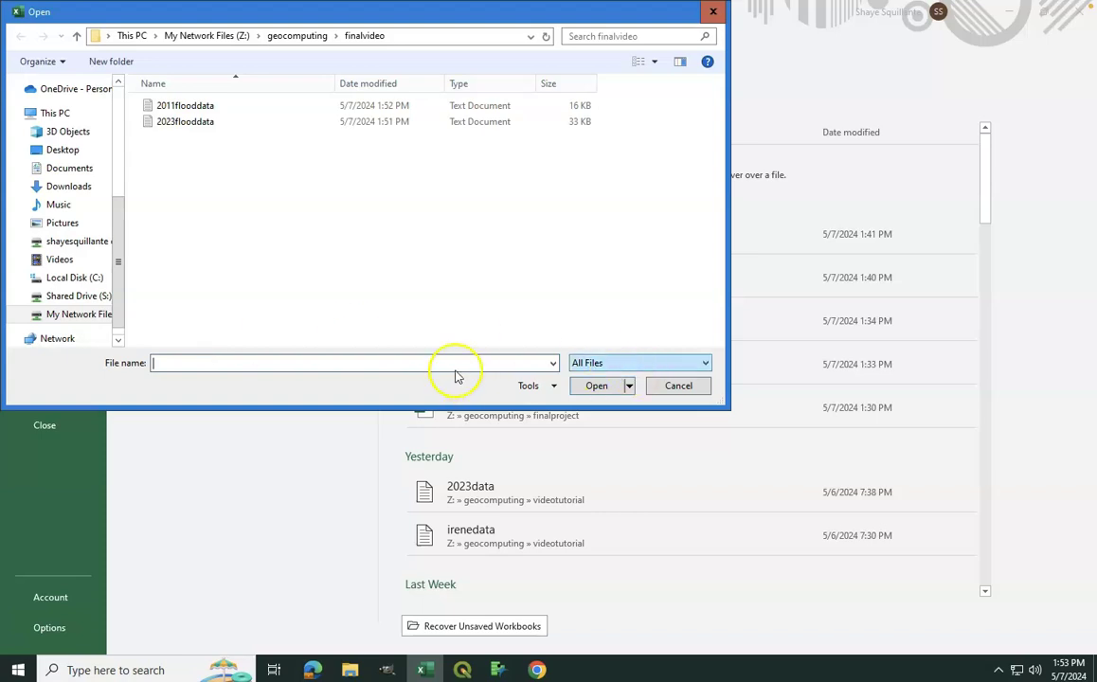
- Show all file types in the finalvideo folder and open the 2011flooddata text document
{"action": "left_click", "coordinate": [658, 368]}
{"action": "left_click", "coordinate": [652, 388]}
{"action": "left_click", "coordinate": [633, 365]}
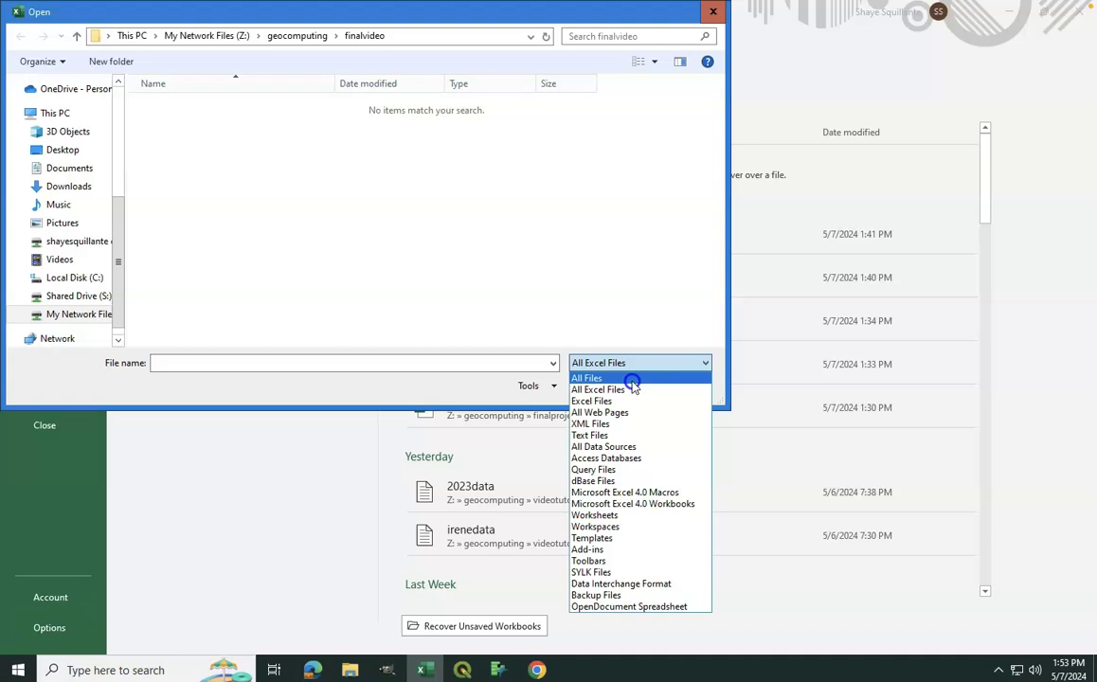
{"action": "left_click", "coordinate": [630, 379]}
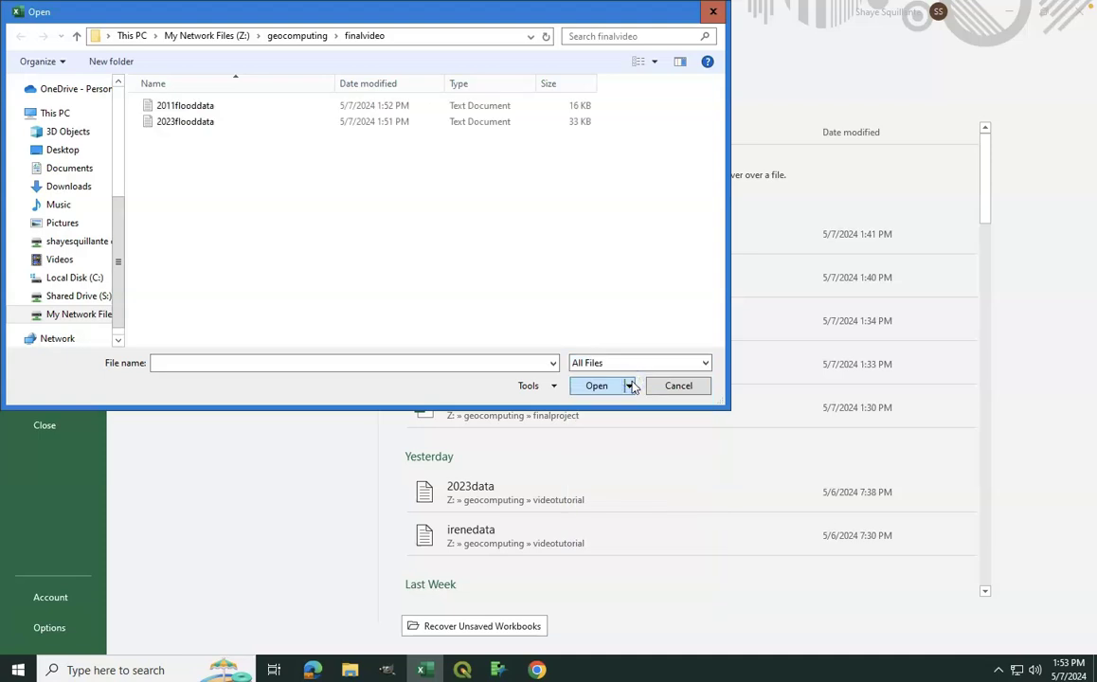
{"action": "left_click", "coordinate": [331, 109]}
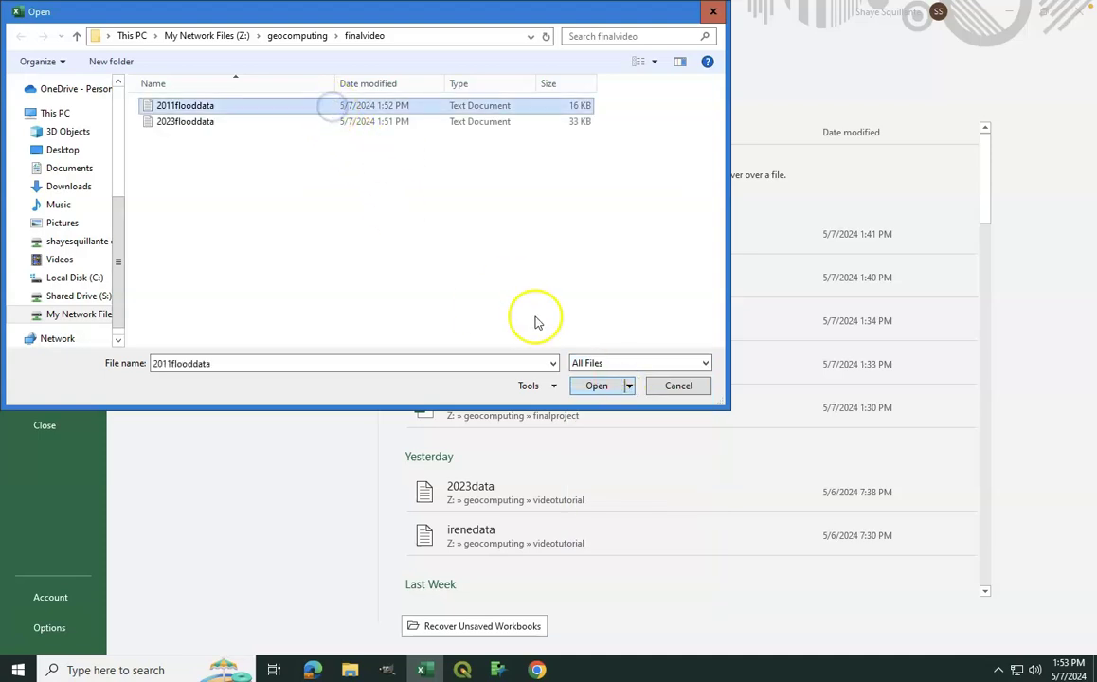
{"action": "left_click", "coordinate": [600, 386]}
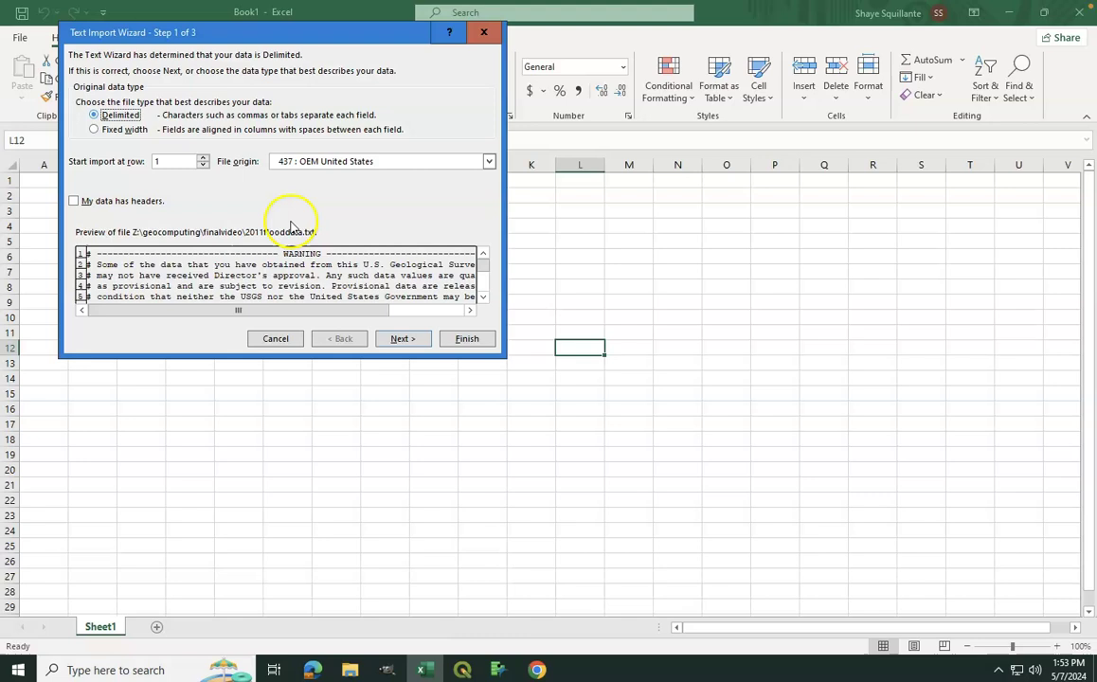
- Import the 2011 text as tab-delimited data, starting at row 29 where the column headers are
{"action": "left_click", "coordinate": [483, 297]}
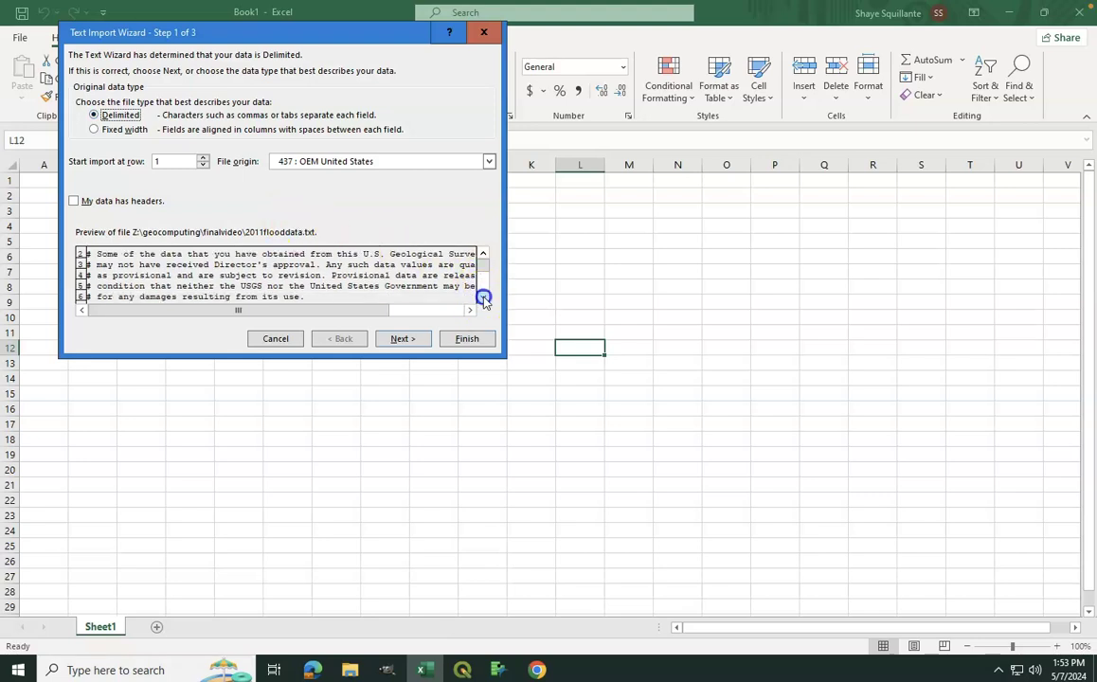
{"action": "left_click", "coordinate": [483, 297]}
{"action": "left_click", "coordinate": [483, 298]}
{"action": "left_click", "coordinate": [484, 297]}
{"action": "left_click", "coordinate": [483, 298]}
{"action": "left_click", "coordinate": [484, 297]}
{"action": "left_click", "coordinate": [483, 298]}
{"action": "left_click", "coordinate": [484, 298]}
{"action": "left_click", "coordinate": [483, 297]}
{"action": "left_click", "coordinate": [483, 297]}
{"action": "left_click", "coordinate": [484, 298]}
{"action": "left_click", "coordinate": [484, 297]}
{"action": "left_click", "coordinate": [484, 298]}
{"action": "left_click", "coordinate": [484, 297]}
{"action": "left_click", "coordinate": [483, 297]}
{"action": "left_click", "coordinate": [483, 298]}
{"action": "left_click", "coordinate": [483, 298]}
{"action": "left_click", "coordinate": [483, 297]}
{"action": "left_click", "coordinate": [484, 297]}
{"action": "left_click", "coordinate": [483, 298]}
{"action": "left_click", "coordinate": [483, 298]}
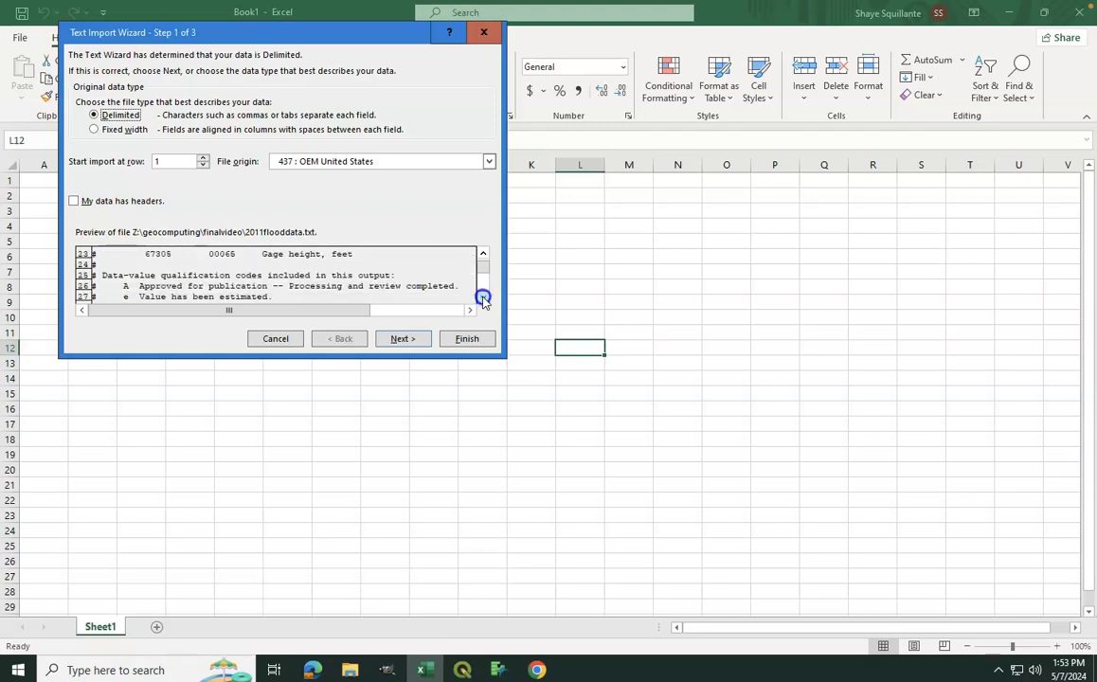
{"action": "left_click", "coordinate": [483, 298]}
{"action": "left_click", "coordinate": [484, 297]}
{"action": "left_click", "coordinate": [172, 163]}
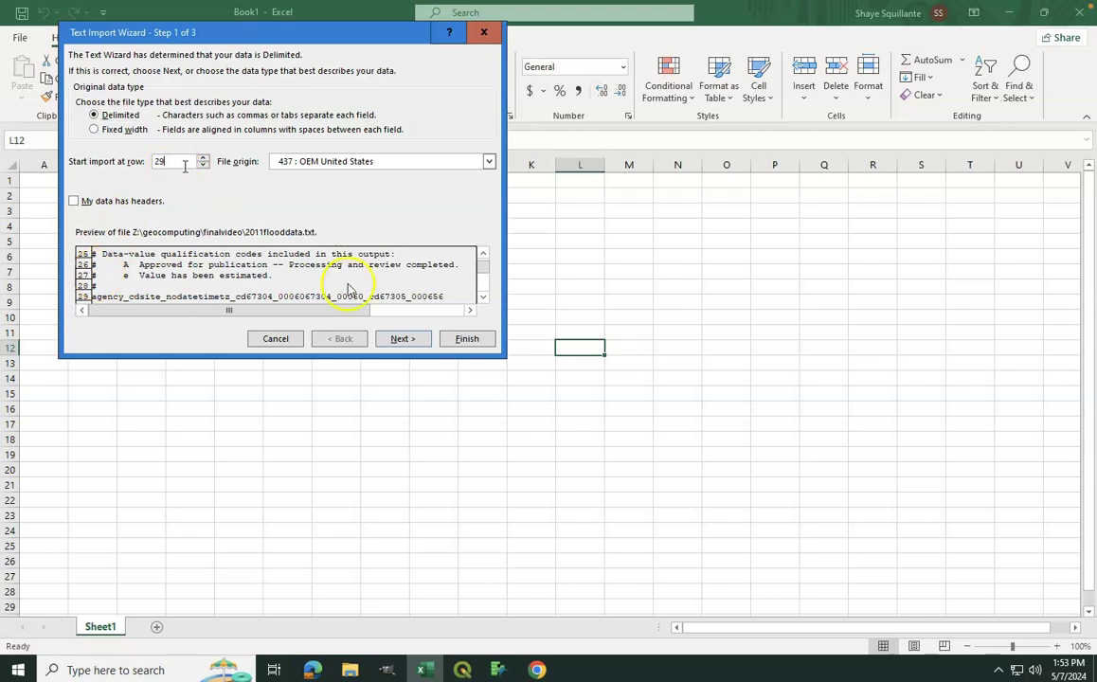
{"action": "left_click", "coordinate": [402, 338]}
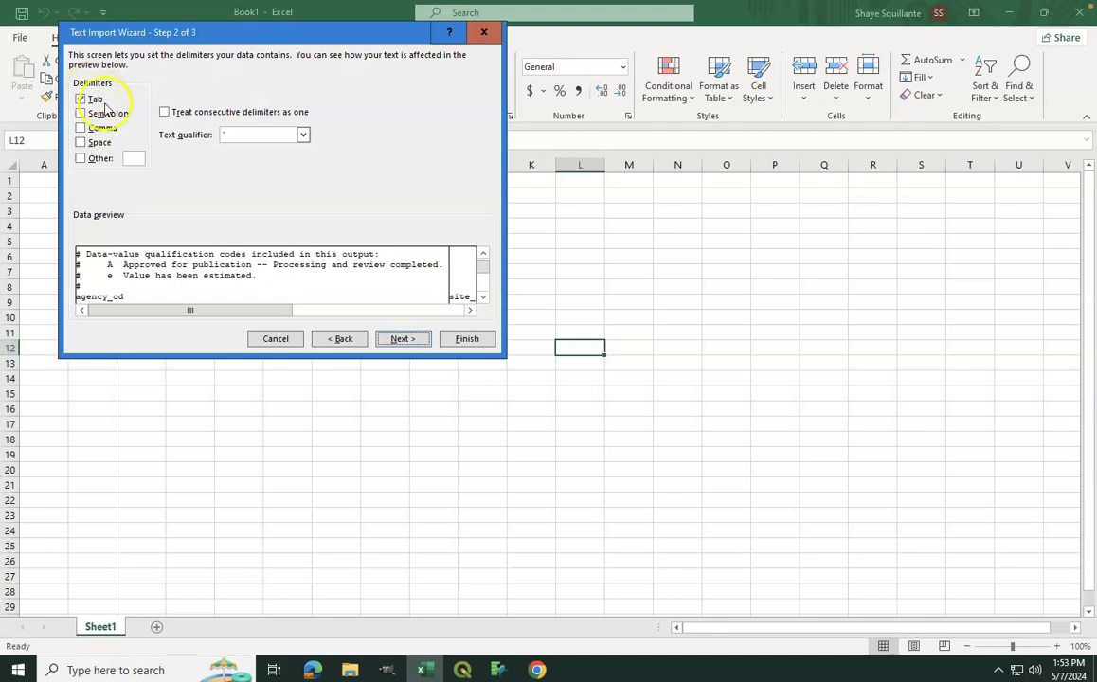
{"action": "left_click", "coordinate": [402, 339]}
{"action": "left_click", "coordinate": [466, 338]}
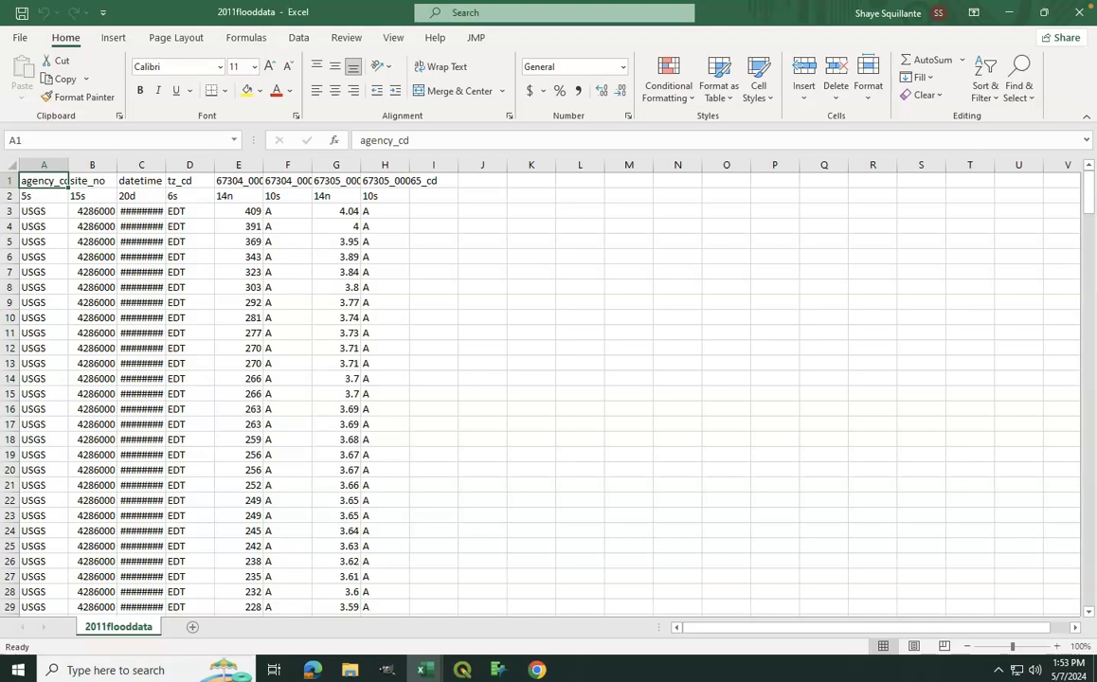
- Fit the datetime column to its contents and delete row 2, the format codes below the headers, in 2011flooddata
{"action": "double_click", "coordinate": [164, 167]}
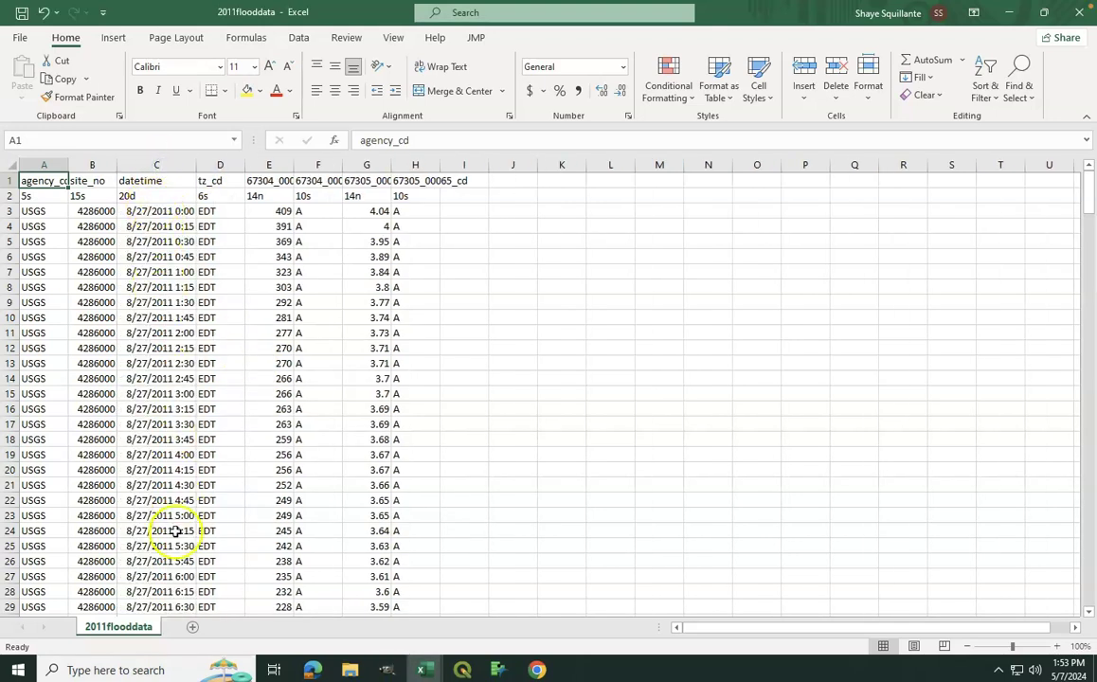
{"action": "scroll", "coordinate": [194, 484], "scroll_direction": "down", "scroll_amount": 16}
{"action": "scroll", "coordinate": [193, 485], "scroll_direction": "up", "scroll_amount": 16}
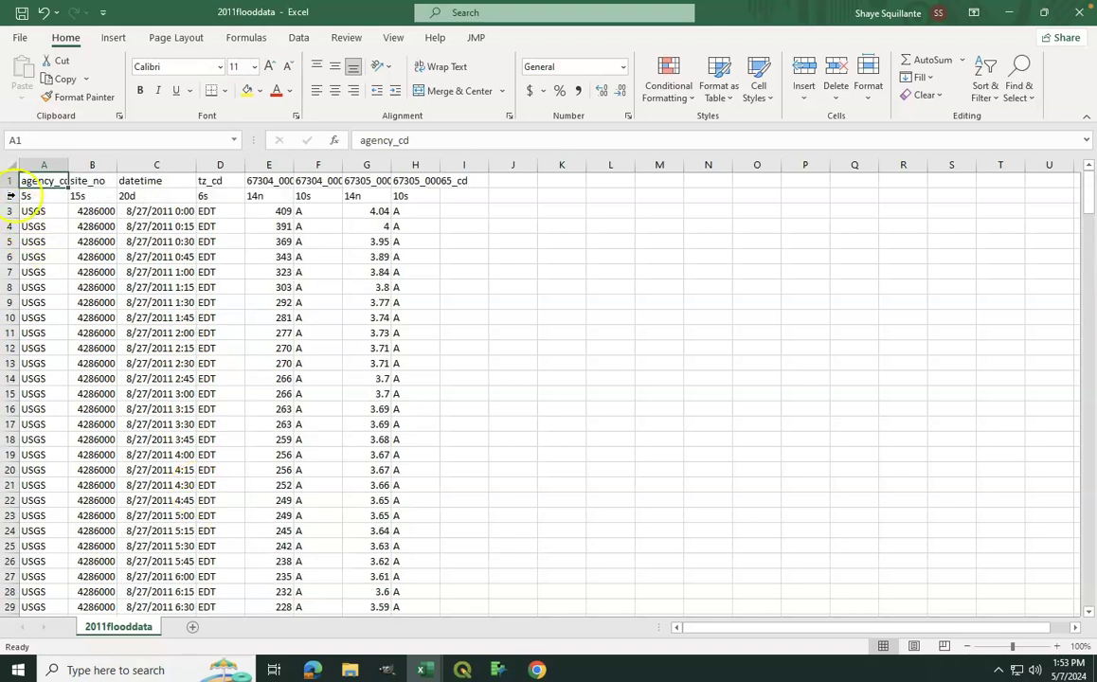
{"action": "left_click", "coordinate": [12, 196]}
{"action": "right_click", "coordinate": [13, 195]}
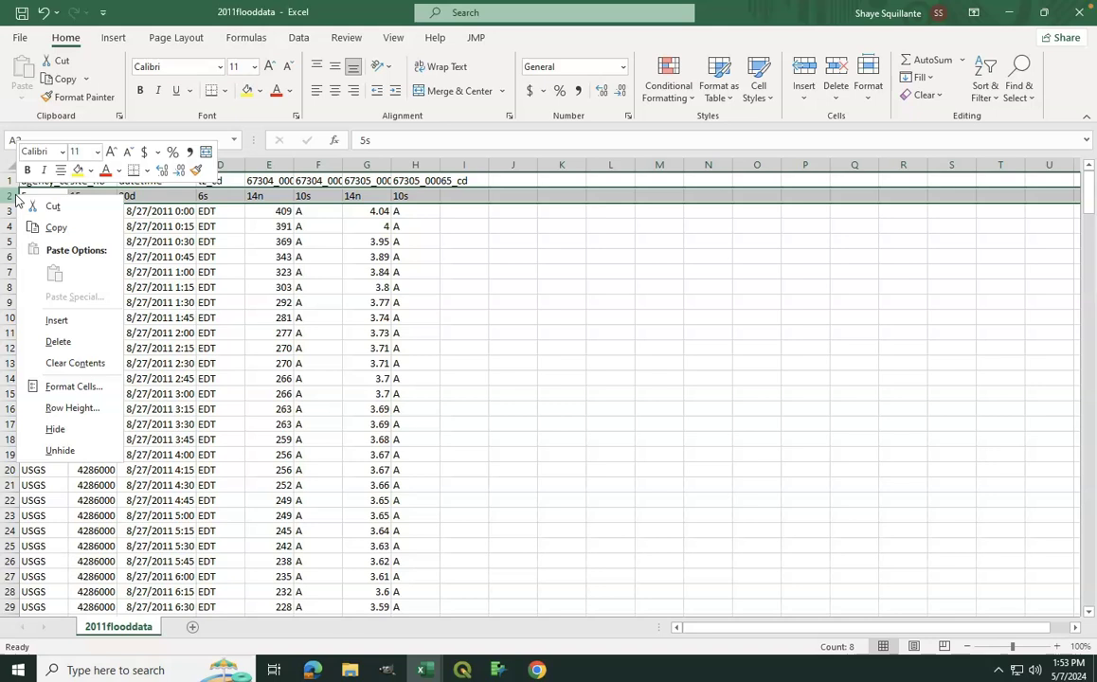
{"action": "left_click", "coordinate": [59, 341]}
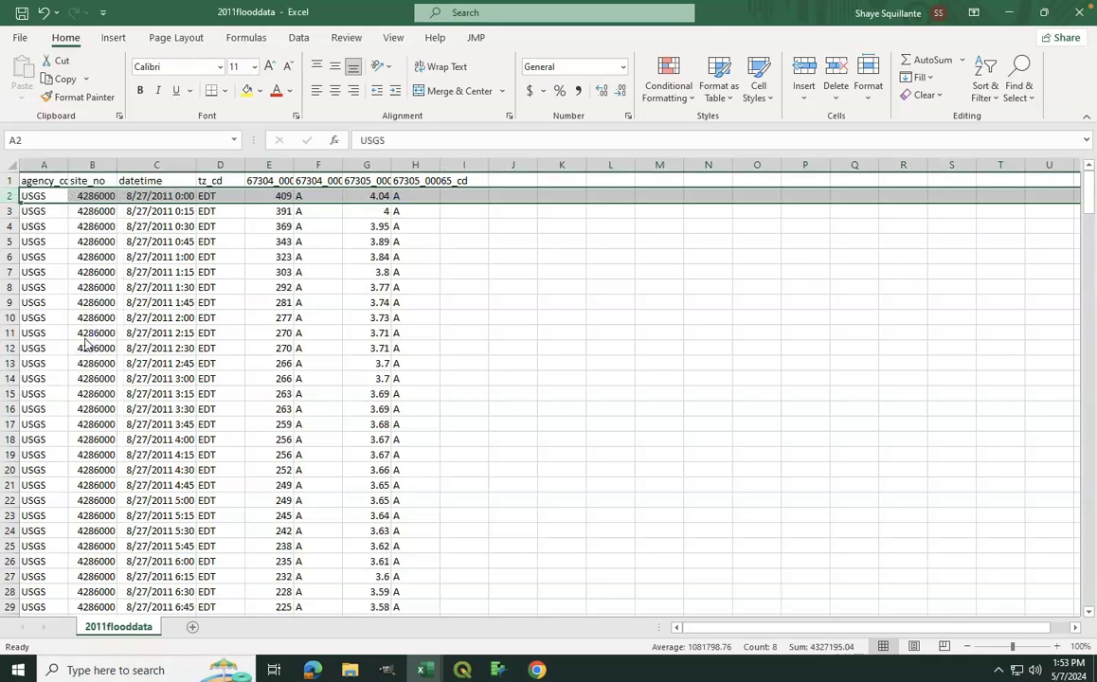
- Open the 2023flooddata text document from the finalvideo folder
{"action": "left_click", "coordinate": [20, 37]}
{"action": "left_click", "coordinate": [59, 139]}
{"action": "left_click", "coordinate": [196, 345]}
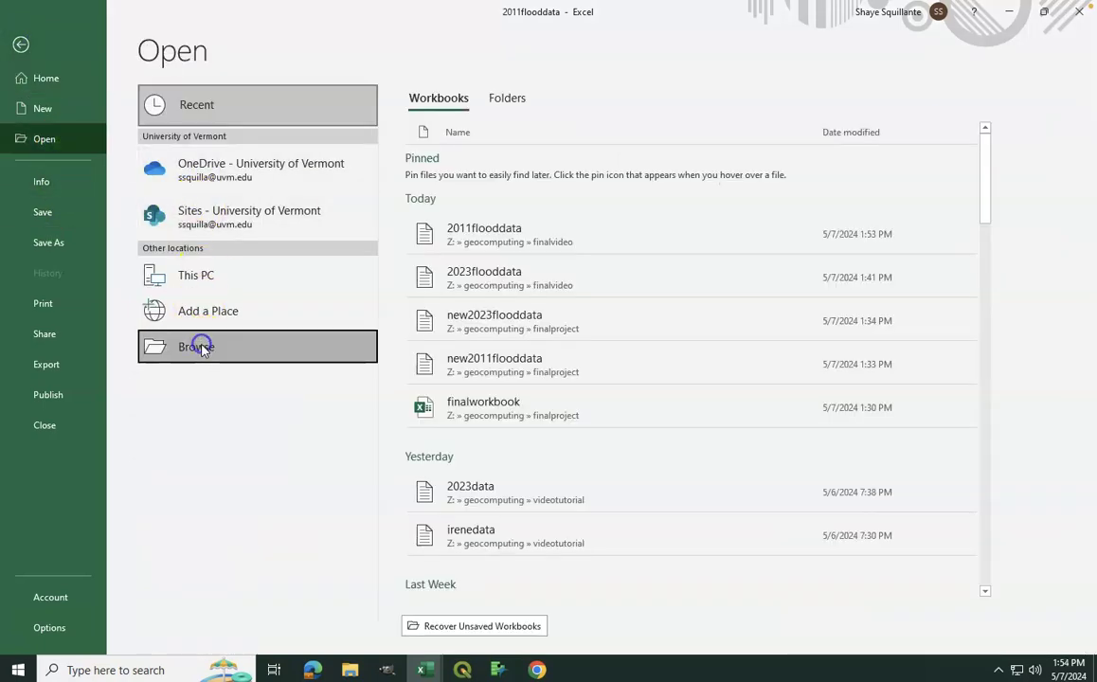
{"action": "left_click", "coordinate": [223, 121]}
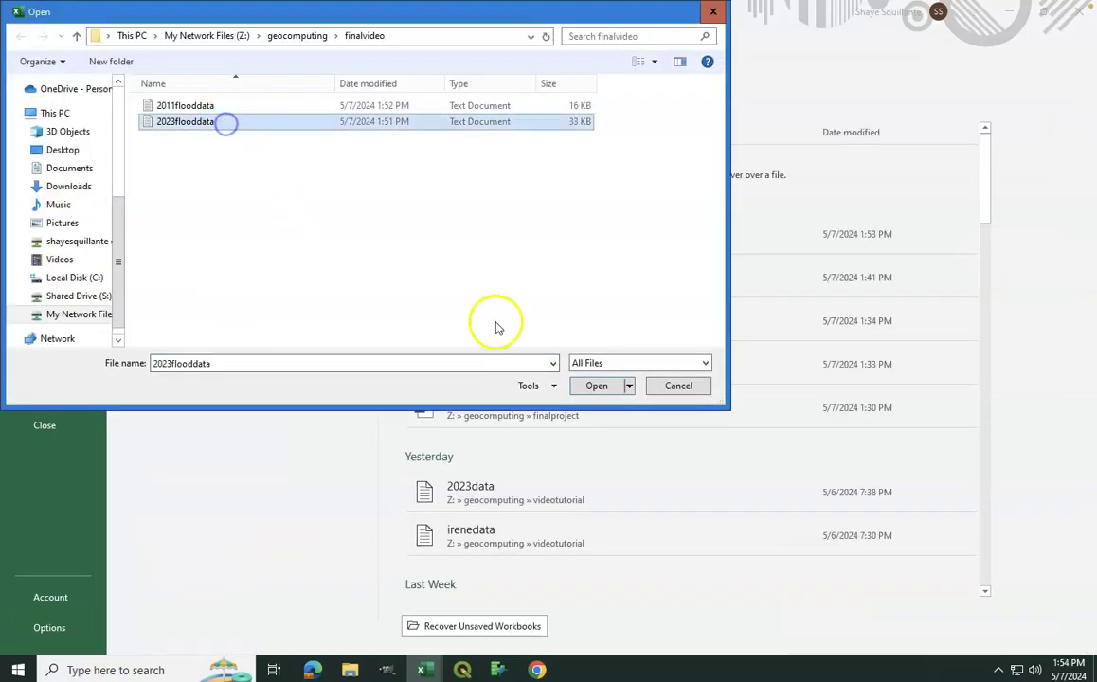
{"action": "left_click", "coordinate": [597, 386]}
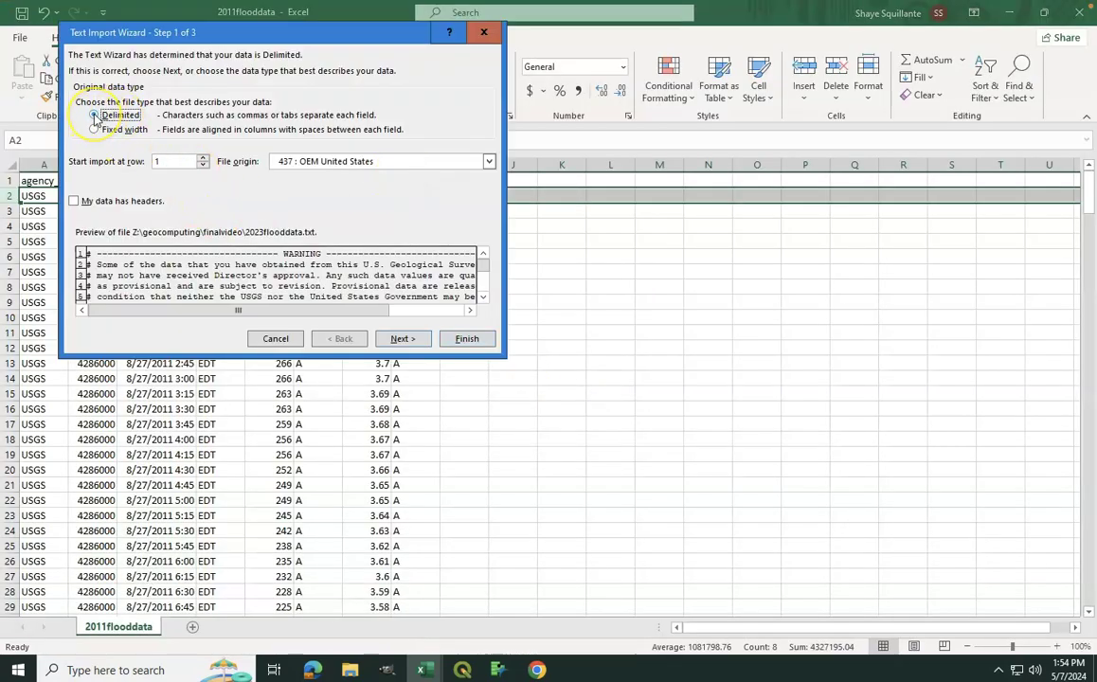
- Import the 2023 text as tab-delimited data, starting at header row 28
{"action": "left_click_drag", "start_coordinate": [484, 299], "coordinate": [483, 300]}
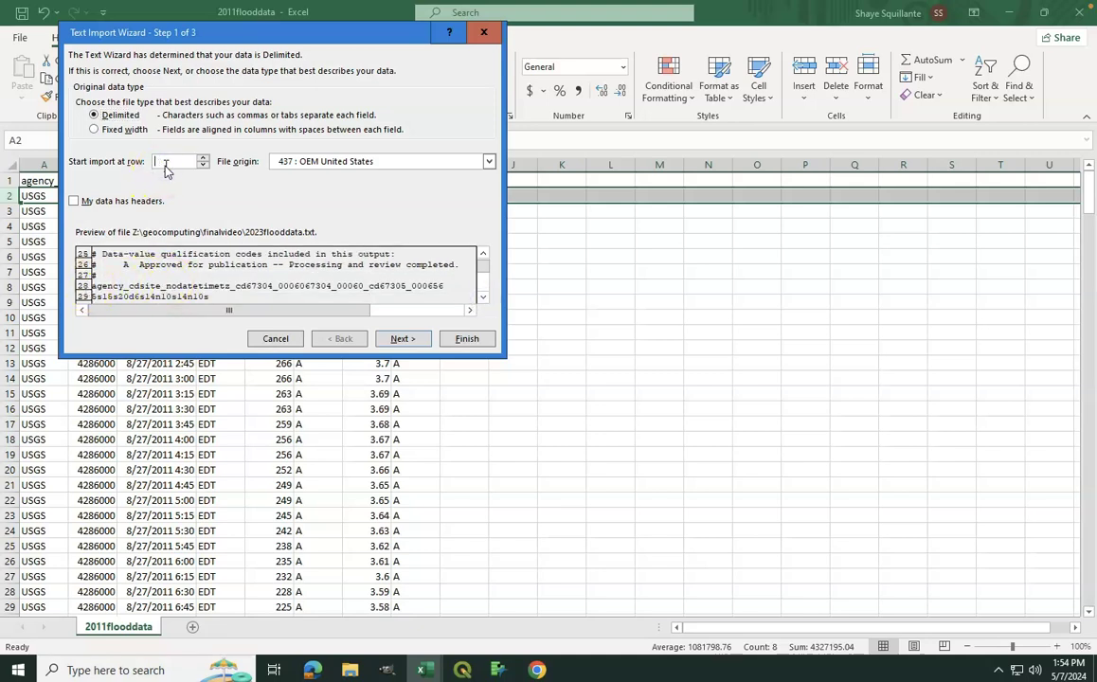
{"action": "left_click", "coordinate": [405, 339]}
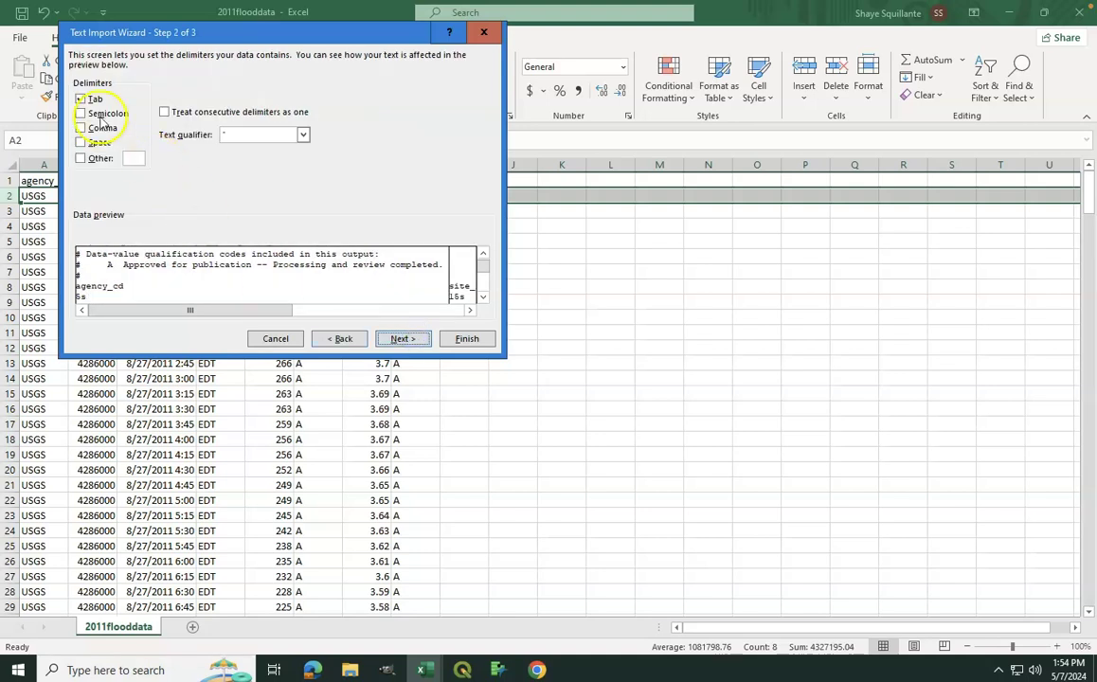
{"action": "left_click", "coordinate": [420, 339]}
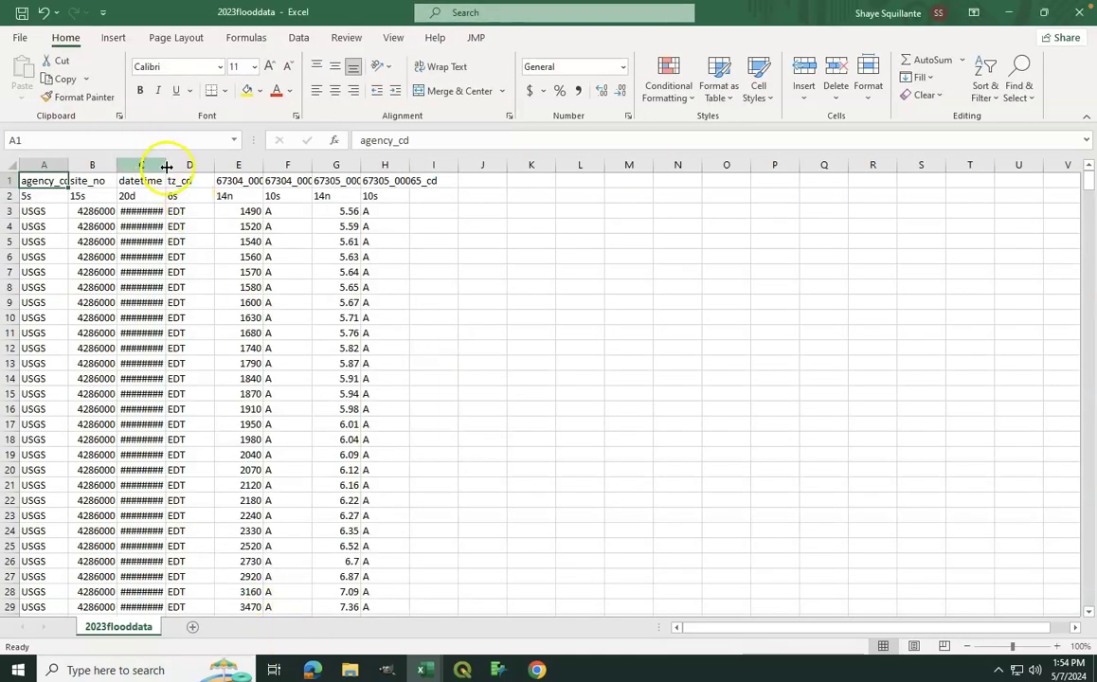
- Fit the datetime column to its contents and delete the format-code row 2 in 2023flooddata
{"action": "double_click", "coordinate": [166, 165]}
{"action": "left_click", "coordinate": [9, 196]}
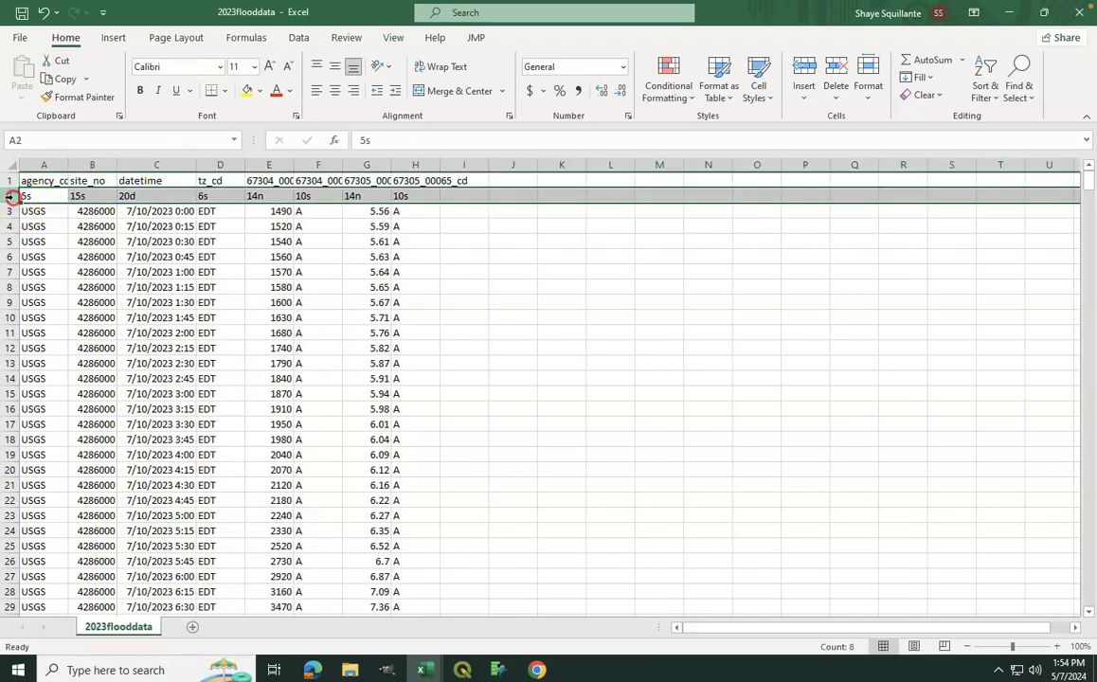
{"action": "right_click", "coordinate": [9, 197]}
{"action": "left_click", "coordinate": [72, 347]}
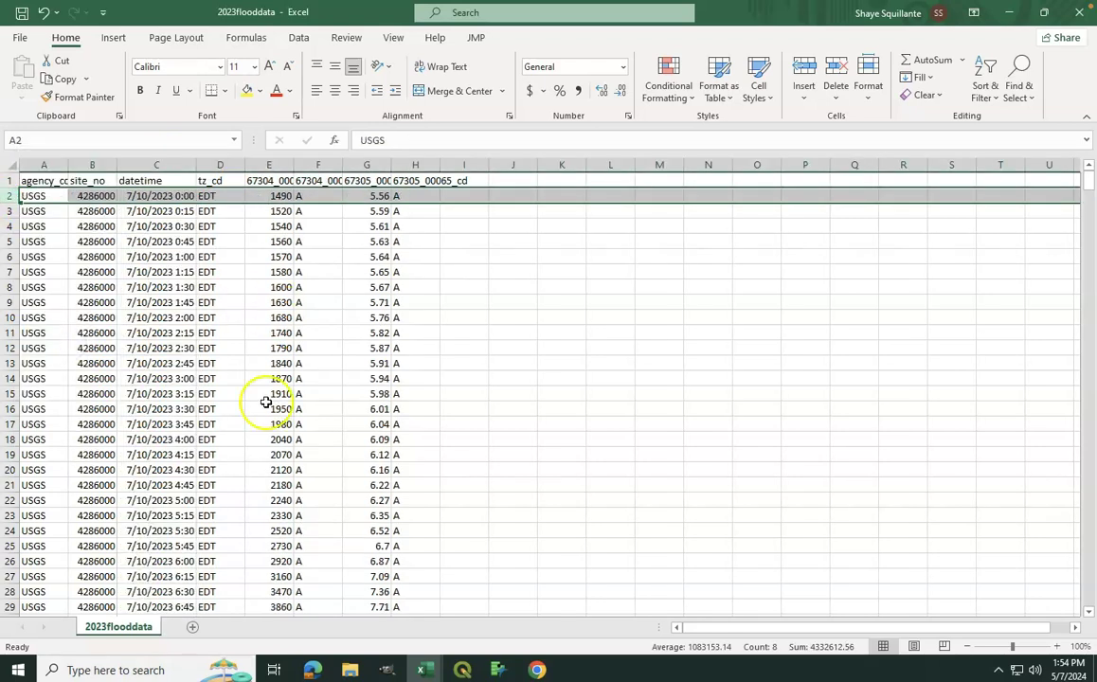
- Move the 2023flooddata sheet into the 2011flooddata.txt workbook, placing it at the end after the 2011 sheet
{"action": "right_click", "coordinate": [116, 629]}
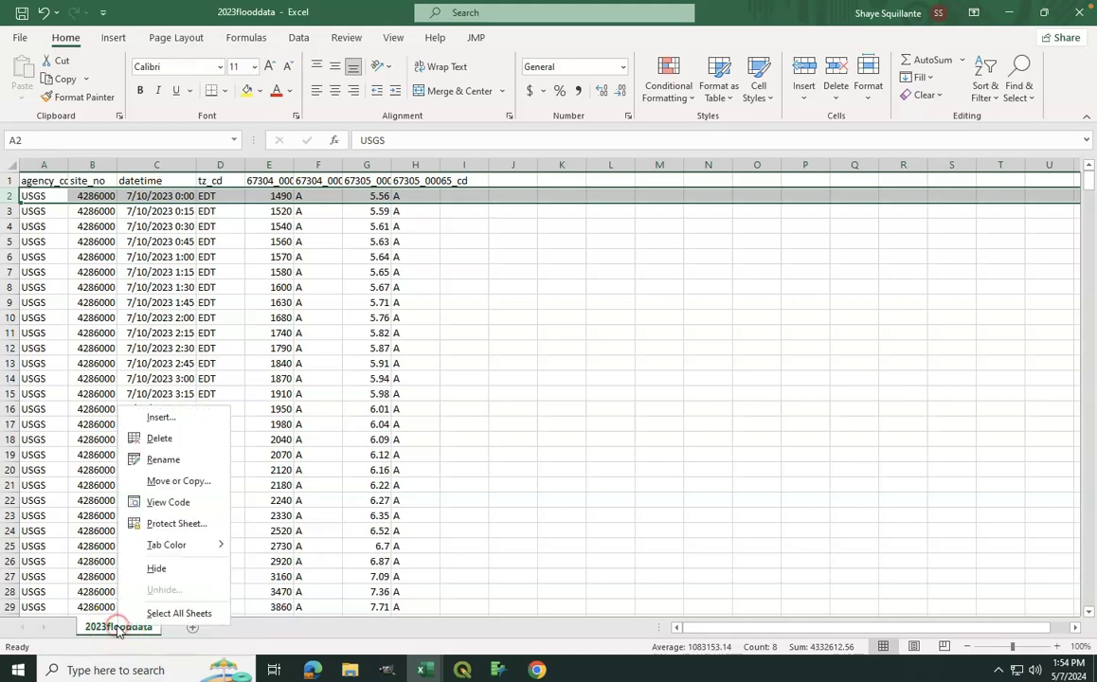
{"action": "left_click", "coordinate": [180, 482]}
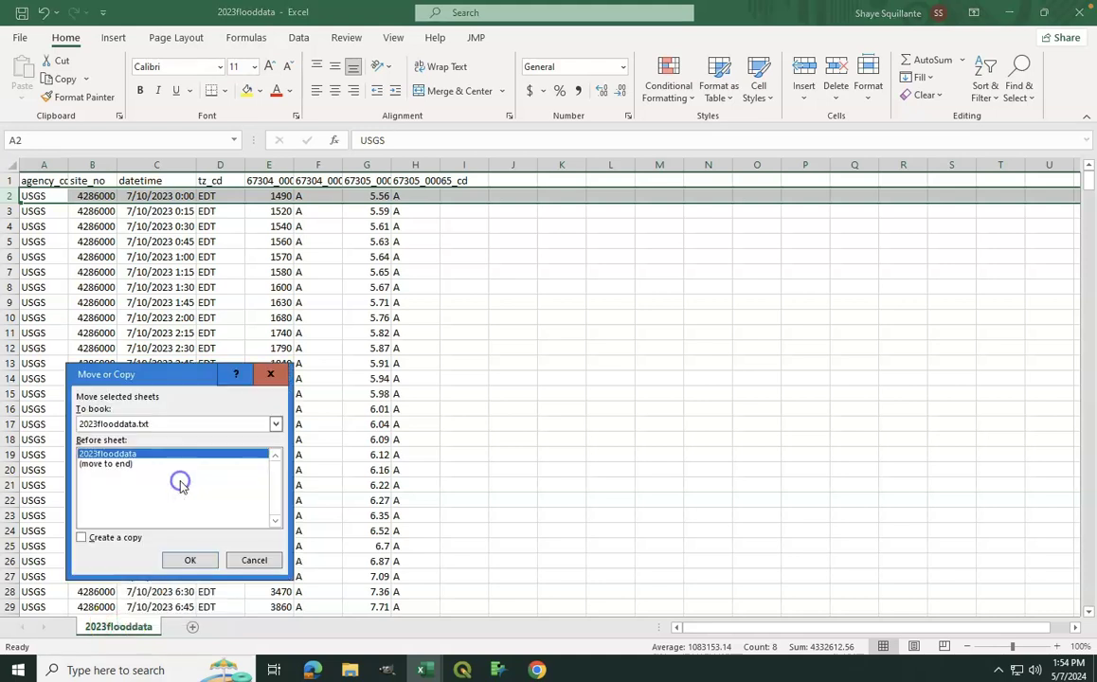
{"action": "left_click", "coordinate": [276, 424]}
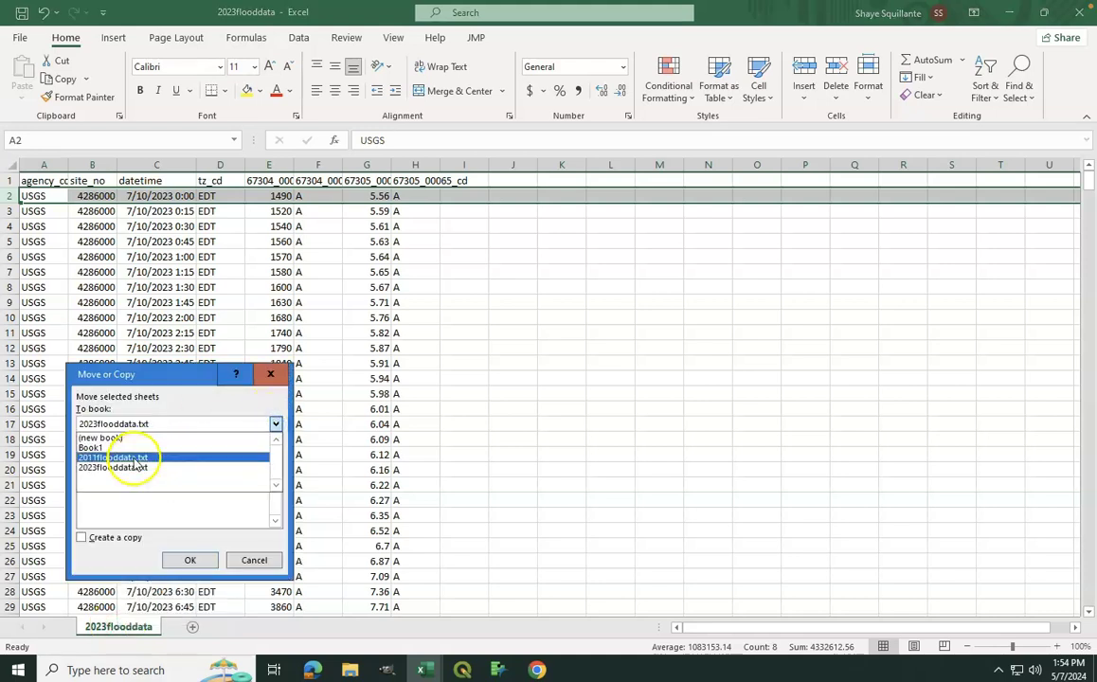
{"action": "left_click", "coordinate": [136, 460]}
{"action": "left_click", "coordinate": [141, 464]}
{"action": "left_click", "coordinate": [191, 567]}
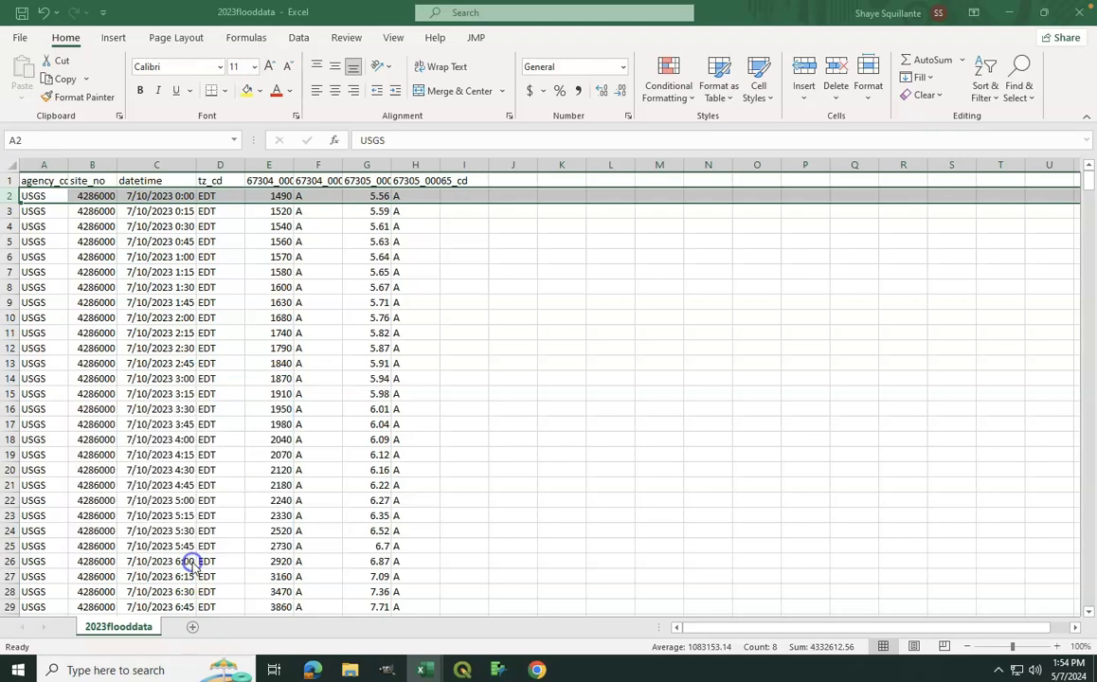
- Review the 2011flooddata and 2023flooddata sheets, looking through the 2023 date-time, discharge and gage height rows
{"action": "left_click", "coordinate": [144, 629]}
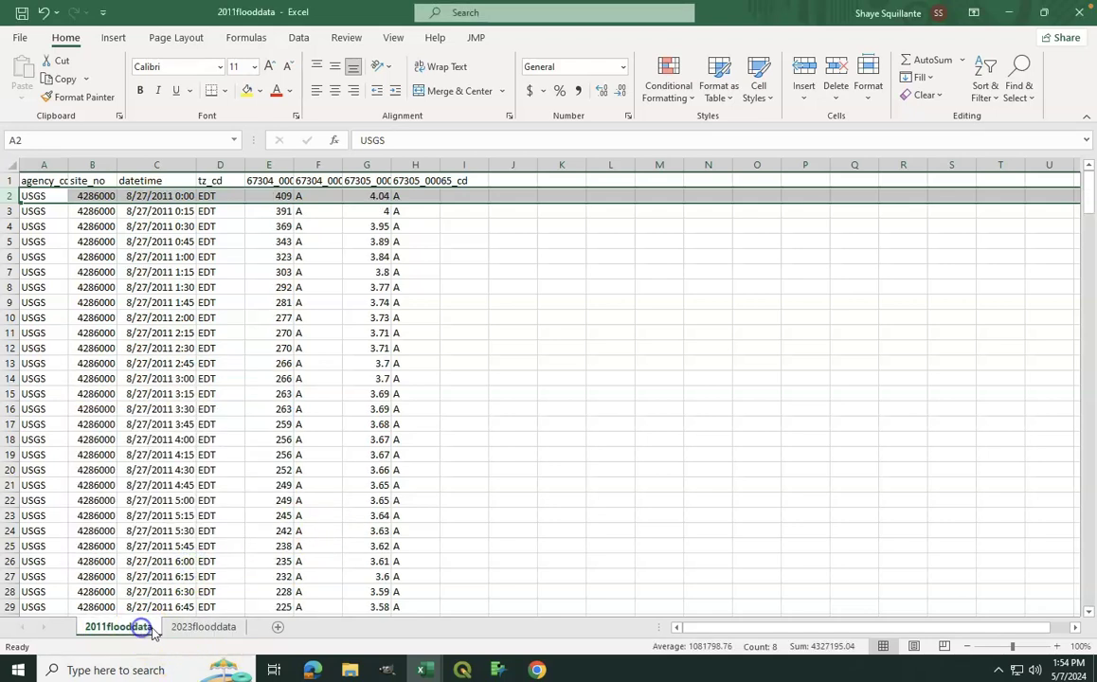
{"action": "left_click", "coordinate": [201, 627]}
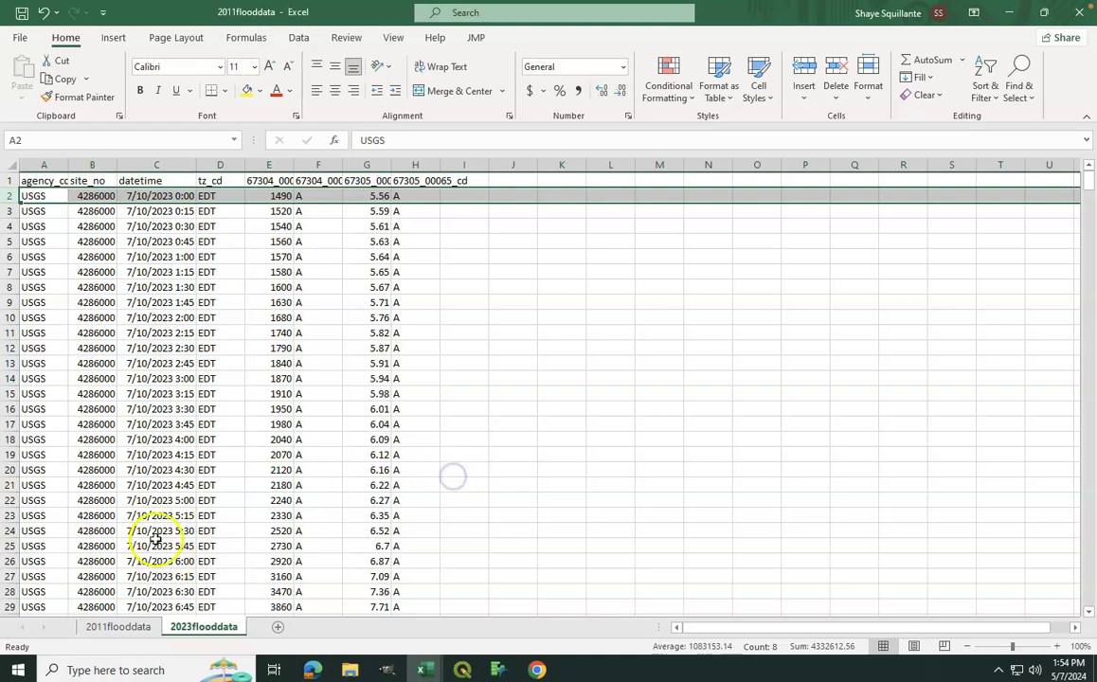
{"action": "scroll", "coordinate": [156, 537], "scroll_direction": "down", "scroll_amount": 20}
{"action": "scroll", "coordinate": [156, 538], "scroll_direction": "down", "scroll_amount": 20}
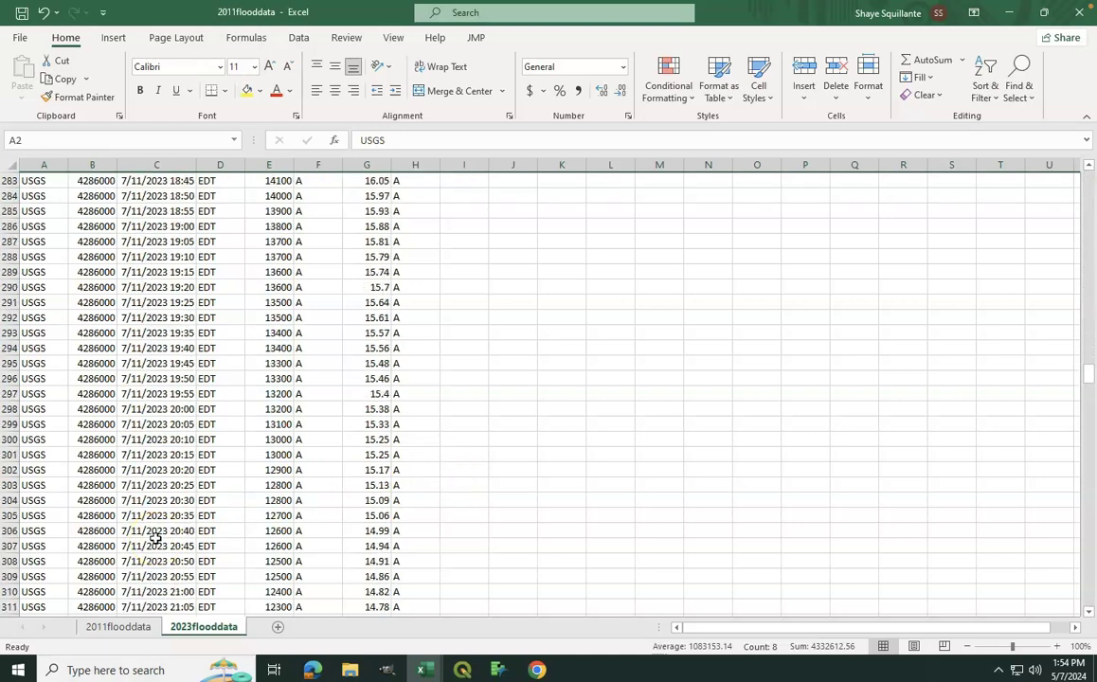
{"action": "scroll", "coordinate": [155, 537], "scroll_direction": "up", "scroll_amount": 20}
{"action": "scroll", "coordinate": [155, 538], "scroll_direction": "down", "scroll_amount": 20}
{"action": "scroll", "coordinate": [155, 537], "scroll_direction": "up", "scroll_amount": 20}
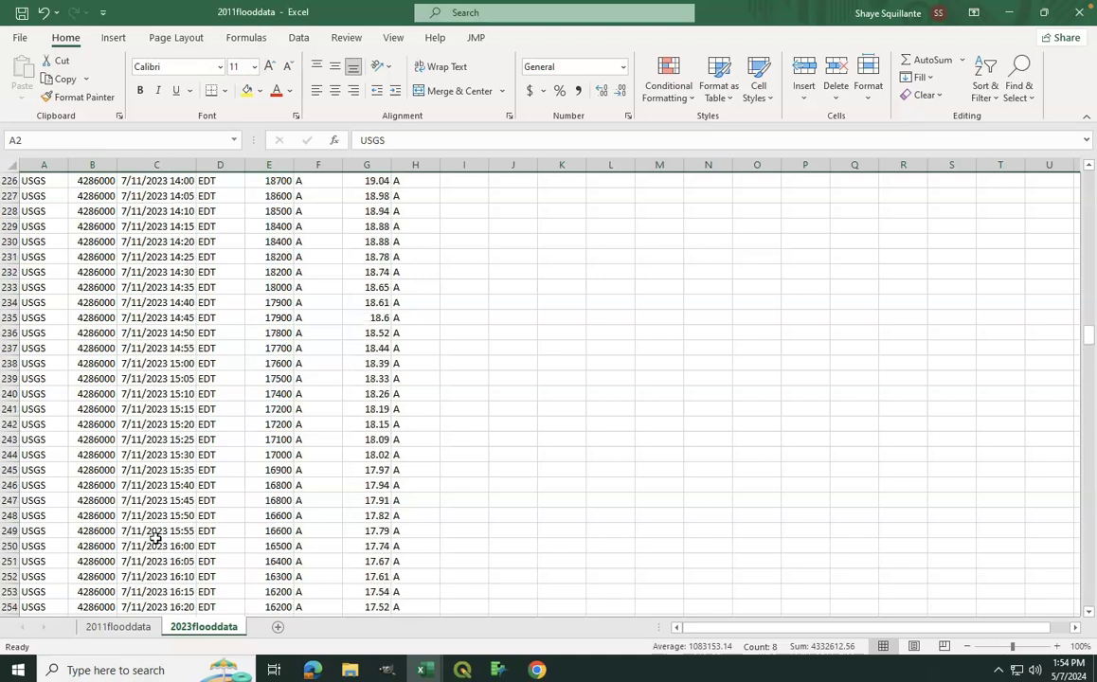
{"action": "scroll", "coordinate": [158, 560], "scroll_direction": "up", "scroll_amount": 20}
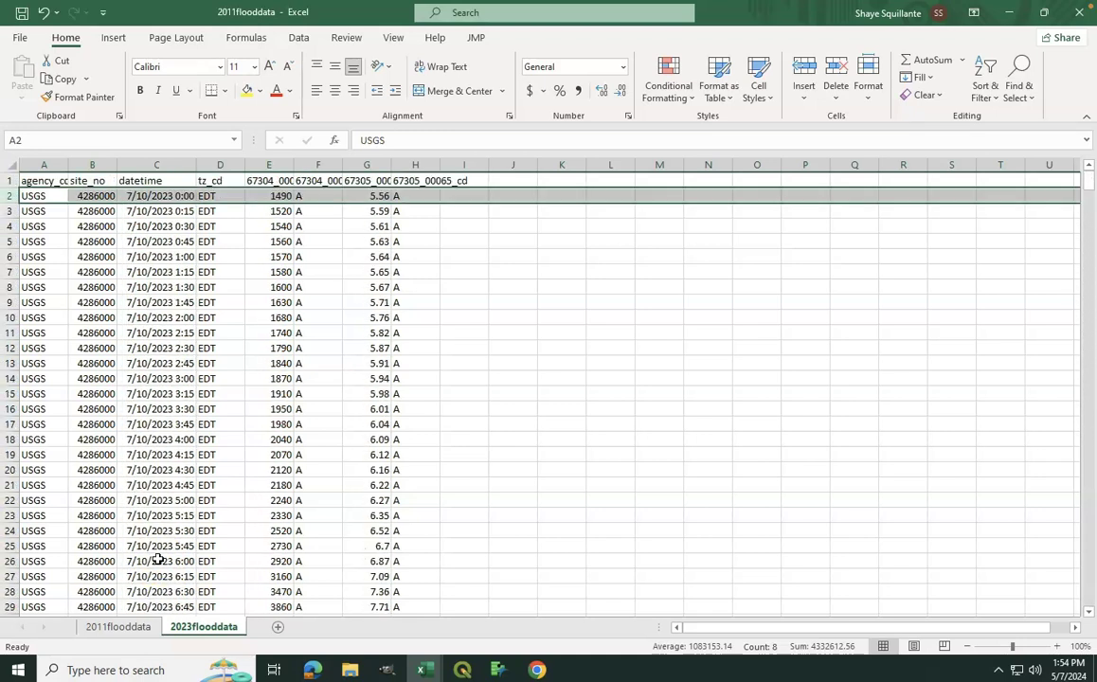
- Add a filter to the datetime column of 2023flooddata and expand July 10, hour 00, down to its minutes
{"action": "left_click", "coordinate": [164, 170]}
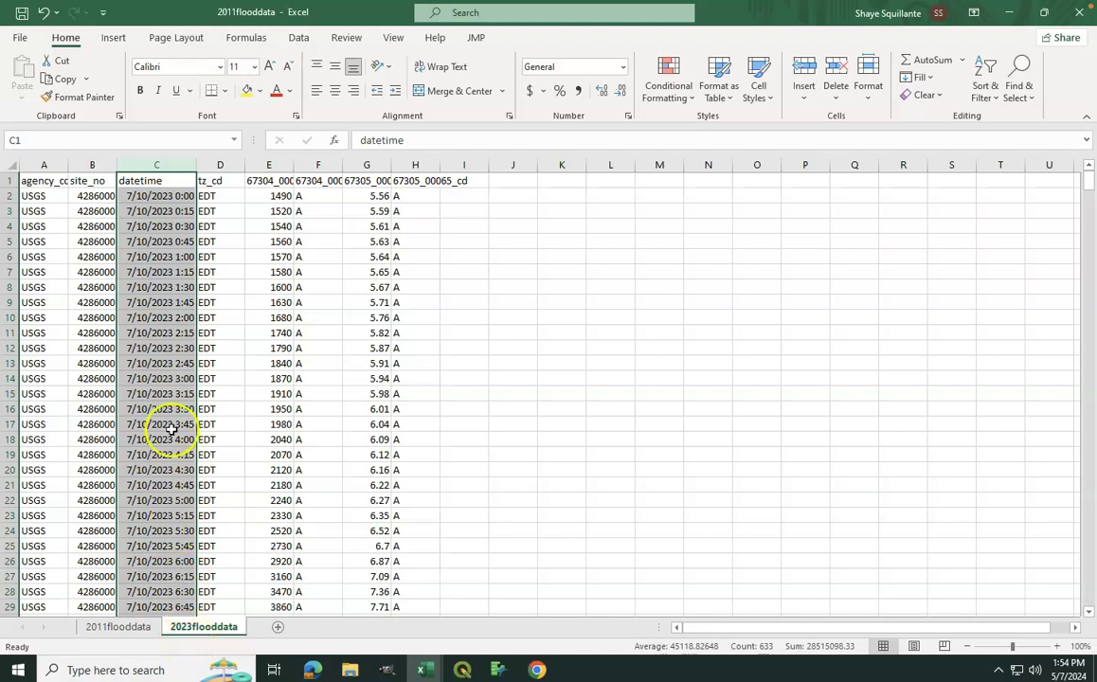
{"action": "left_click", "coordinate": [981, 97]}
{"action": "left_click", "coordinate": [1012, 181]}
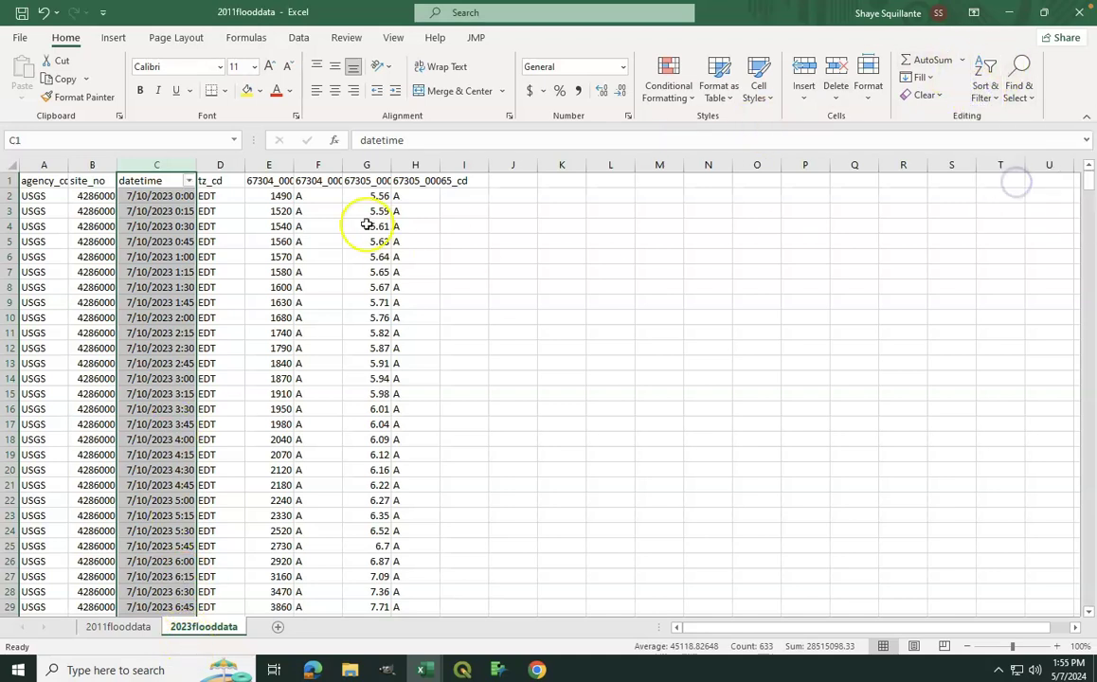
{"action": "left_click", "coordinate": [190, 181]}
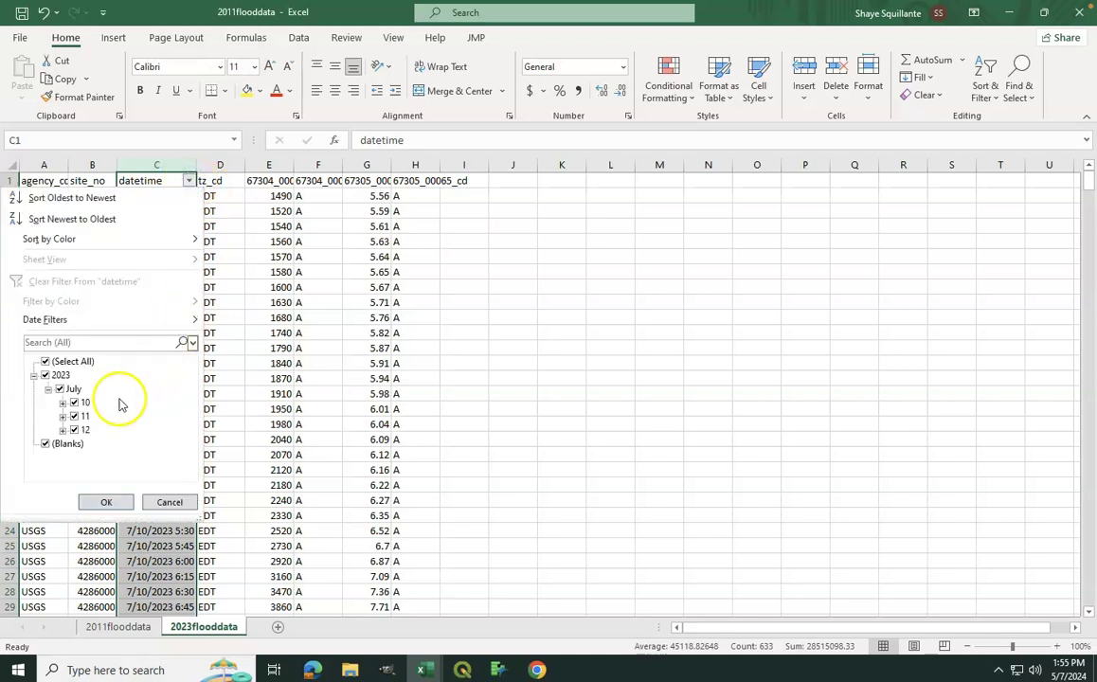
{"action": "left_click", "coordinate": [62, 403]}
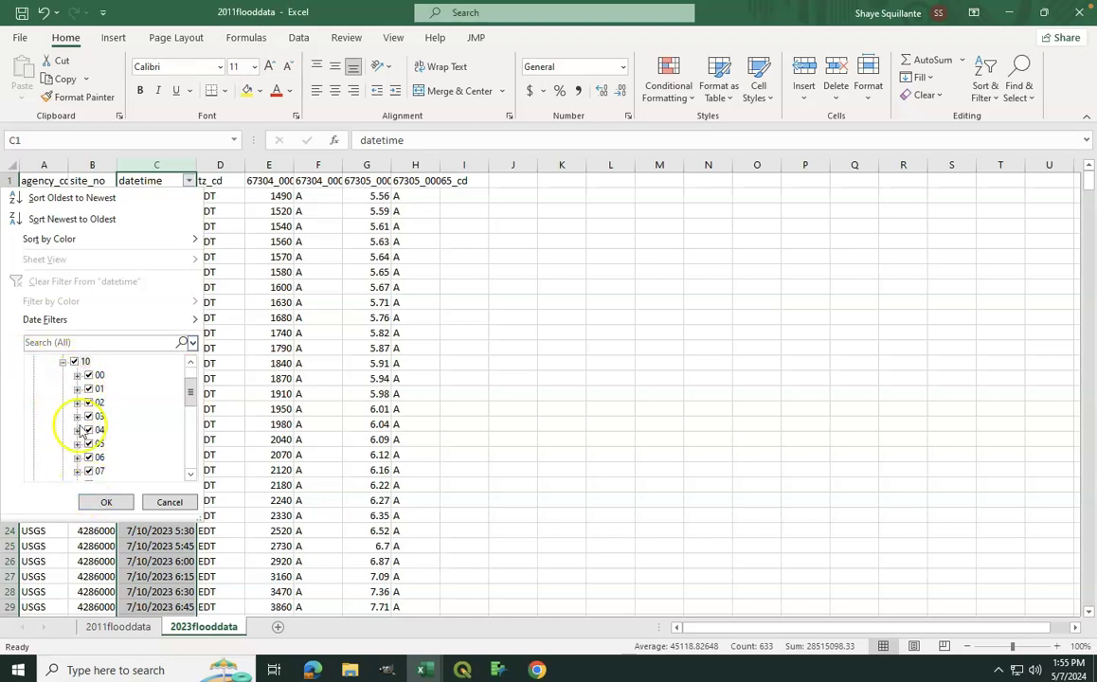
{"action": "left_click", "coordinate": [77, 377]}
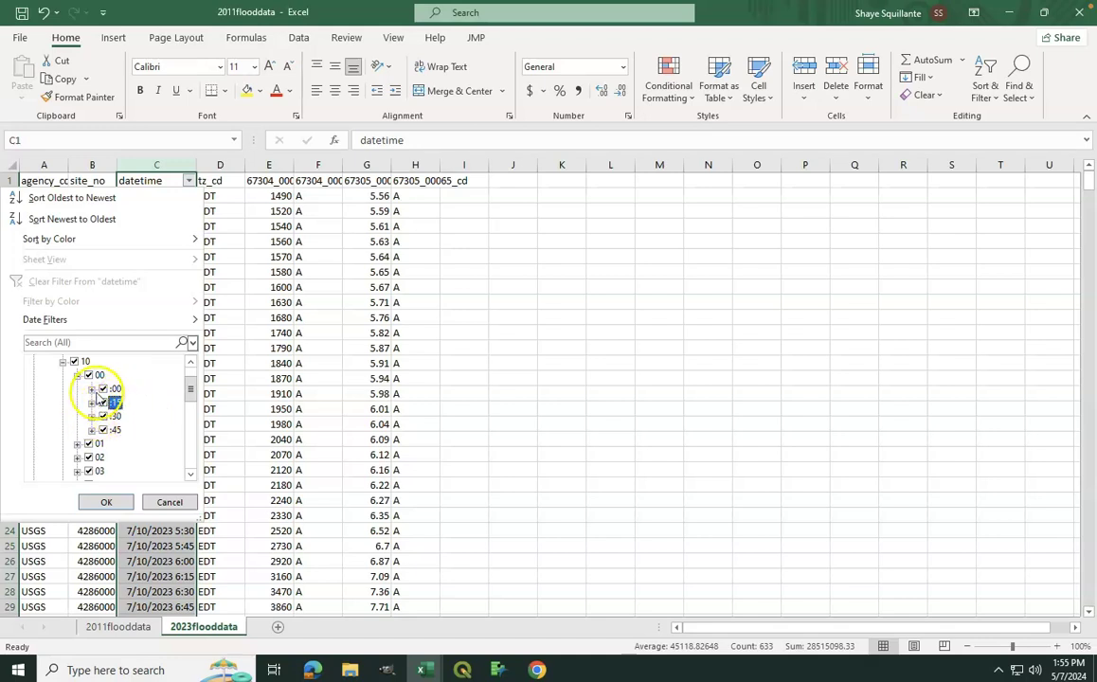
{"action": "scroll", "coordinate": [87, 381], "scroll_direction": "up", "scroll_amount": 1}
- Filter the 2023 datetime column by minute, keeping only the :00 readings
{"action": "left_click", "coordinate": [193, 342]}
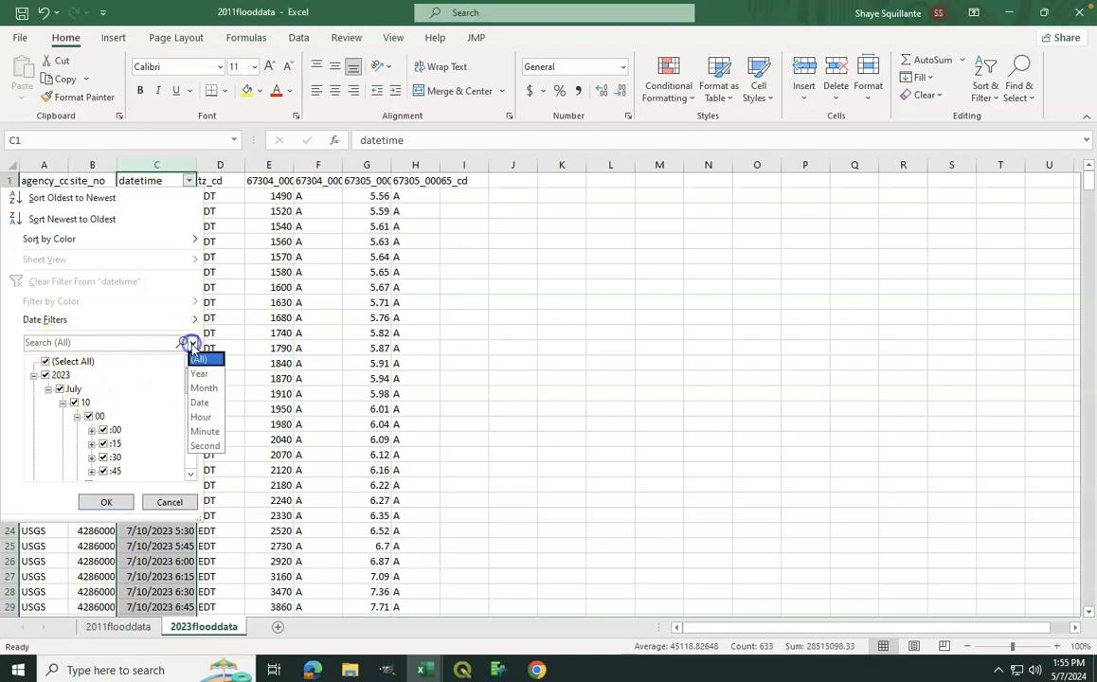
{"action": "left_click", "coordinate": [209, 433]}
{"action": "left_click", "coordinate": [108, 342]}
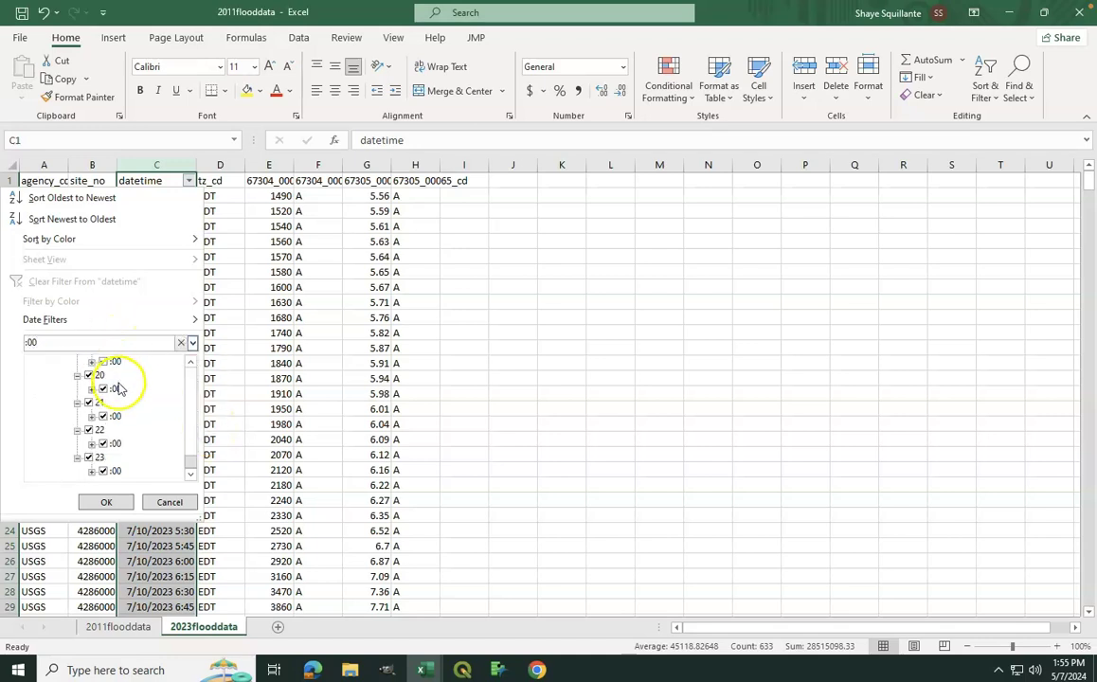
{"action": "left_click", "coordinate": [106, 507]}
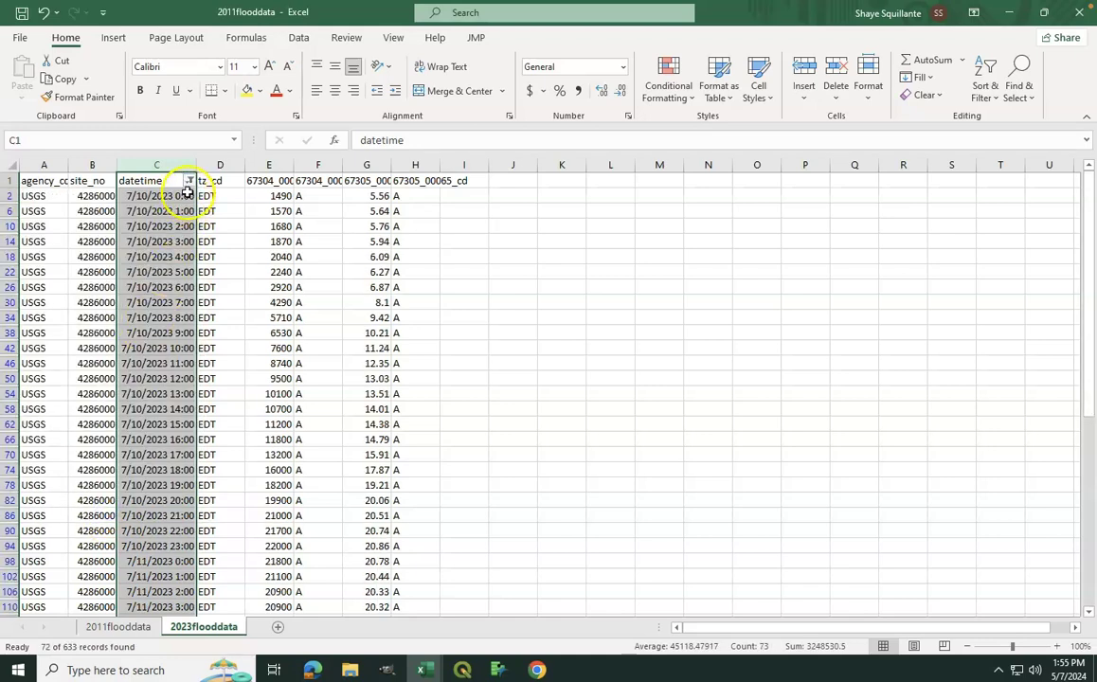
- Search the 2023 datetime filter by minute for :30, add those readings to the current filter, and check the half-hourly rows
{"action": "left_click", "coordinate": [191, 182]}
{"action": "left_click", "coordinate": [192, 343]}
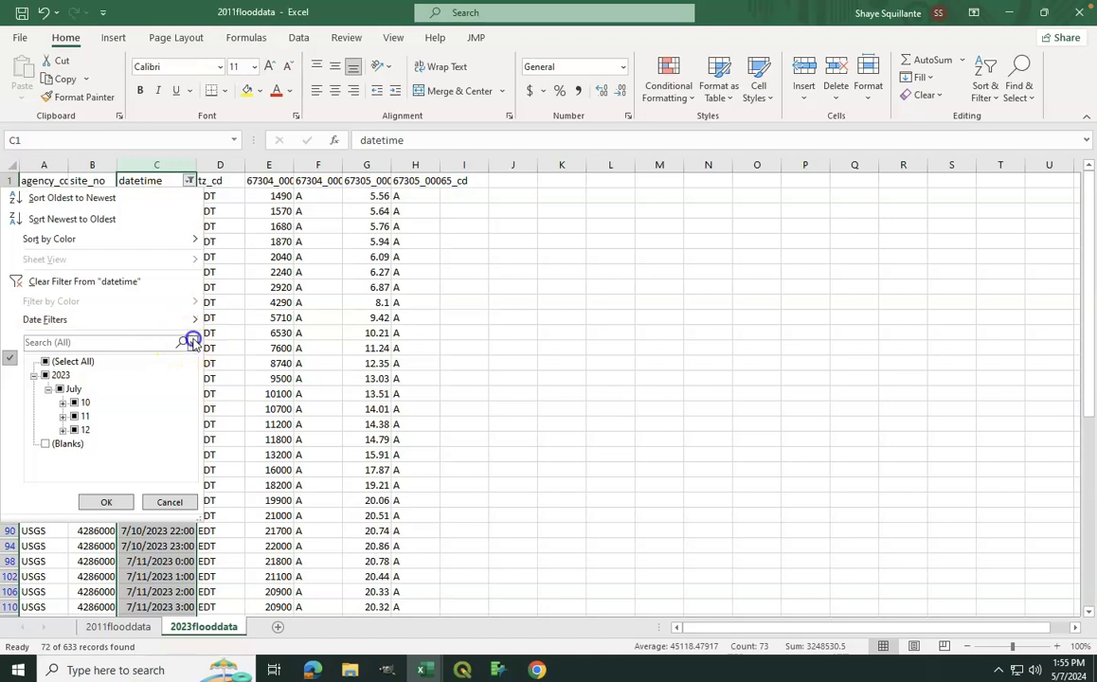
{"action": "left_click", "coordinate": [205, 432]}
{"action": "left_click", "coordinate": [126, 344]}
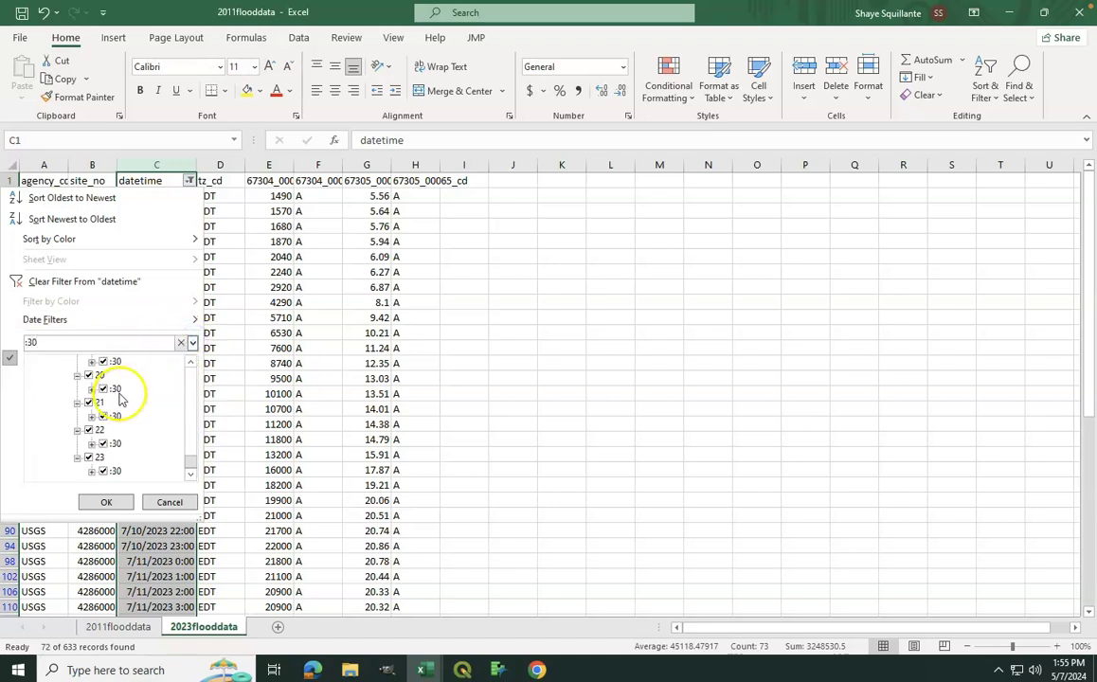
{"action": "left_click", "coordinate": [45, 375]}
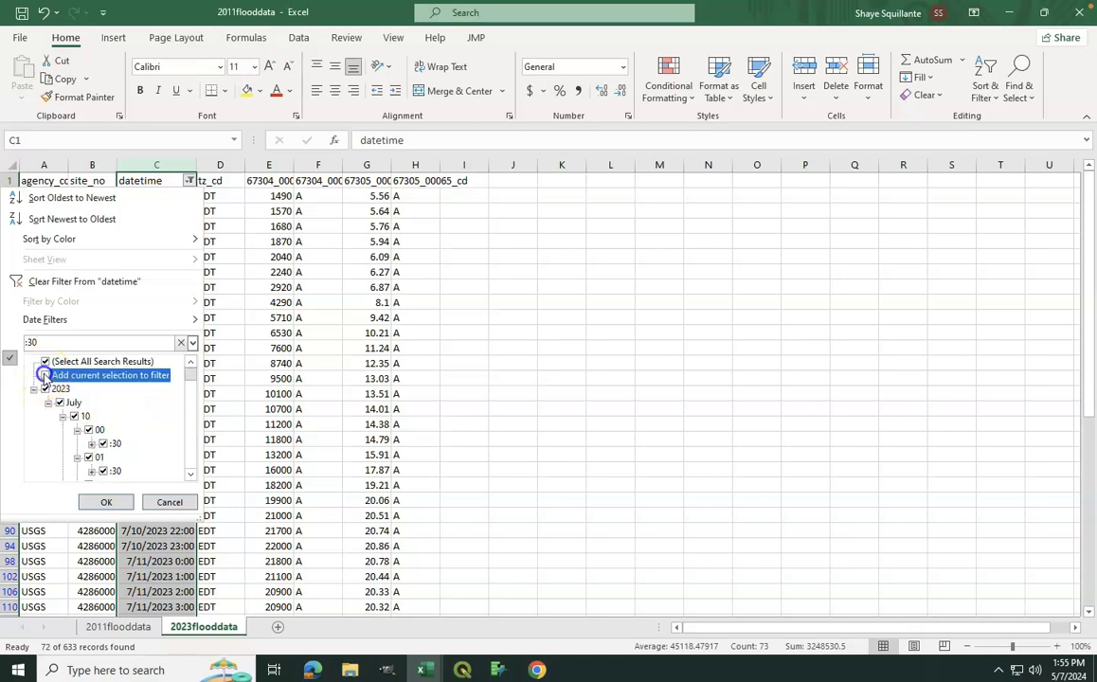
{"action": "left_click", "coordinate": [105, 502]}
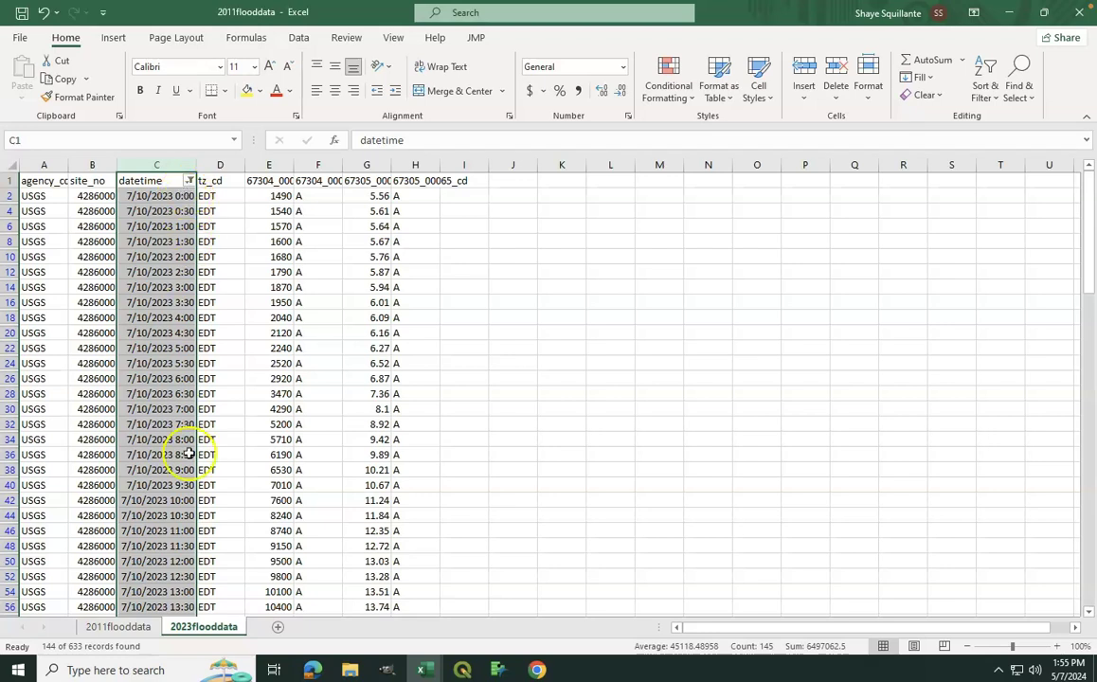
{"action": "scroll", "coordinate": [193, 561], "scroll_direction": "down", "scroll_amount": 15}
{"action": "scroll", "coordinate": [192, 561], "scroll_direction": "down", "scroll_amount": 5}
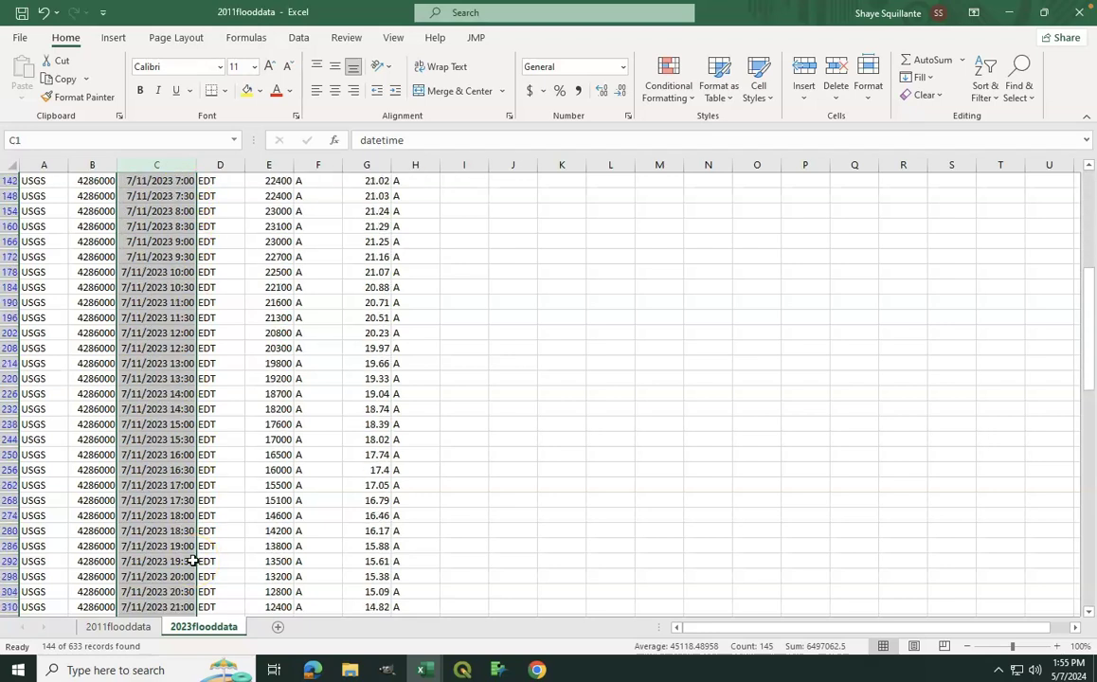
{"action": "scroll", "coordinate": [193, 561], "scroll_direction": "up", "scroll_amount": 10}
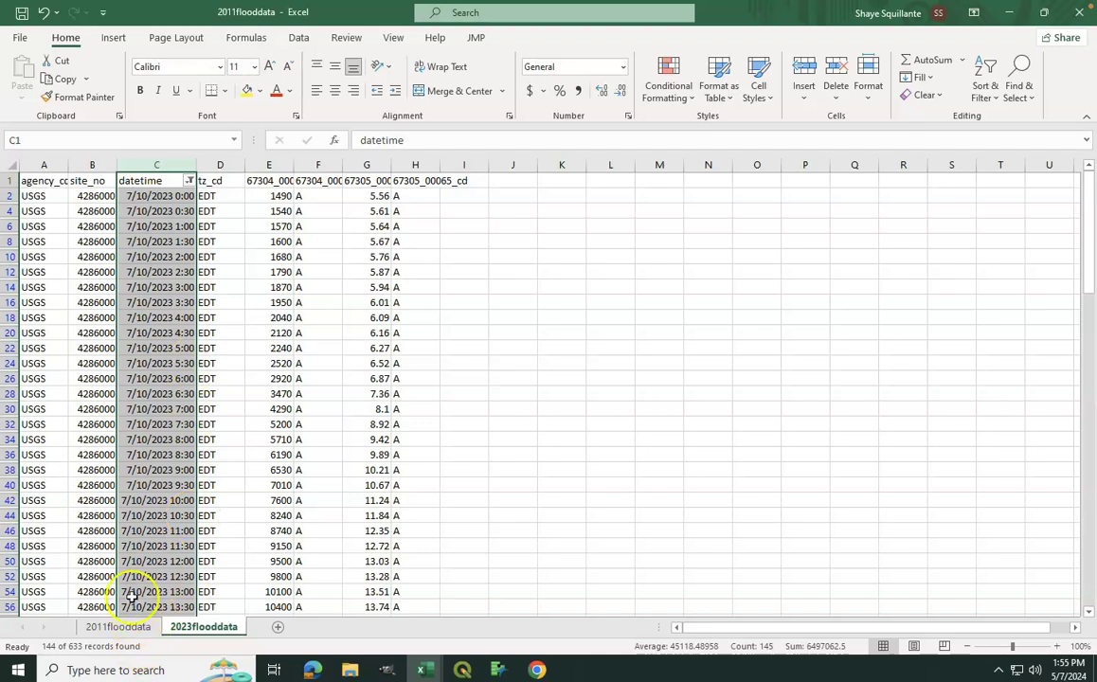
- Add a filter to the datetime column of 2011flooddata and keep only the readings at minute :00
{"action": "left_click", "coordinate": [116, 627]}
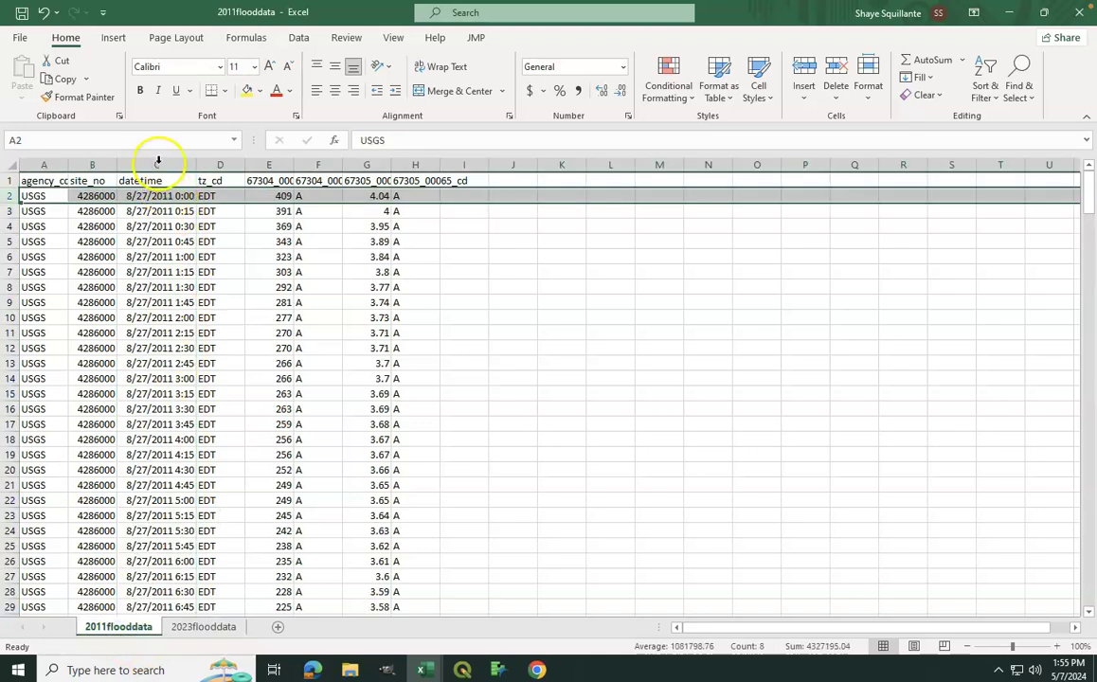
{"action": "left_click", "coordinate": [157, 165]}
{"action": "left_click", "coordinate": [986, 80]}
{"action": "left_click", "coordinate": [1004, 181]}
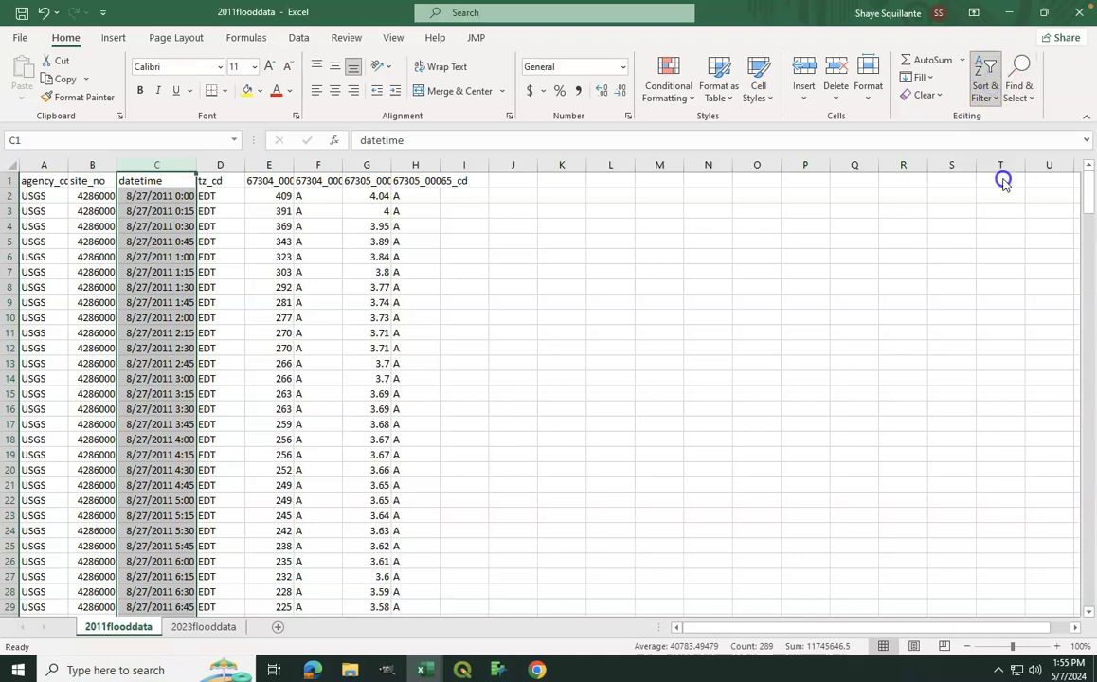
{"action": "left_click", "coordinate": [188, 180]}
{"action": "left_click", "coordinate": [192, 342]}
{"action": "left_click", "coordinate": [211, 431]}
{"action": "left_click", "coordinate": [102, 342]}
{"action": "type", "text": ":00"}
{"action": "left_click", "coordinate": [190, 363]}
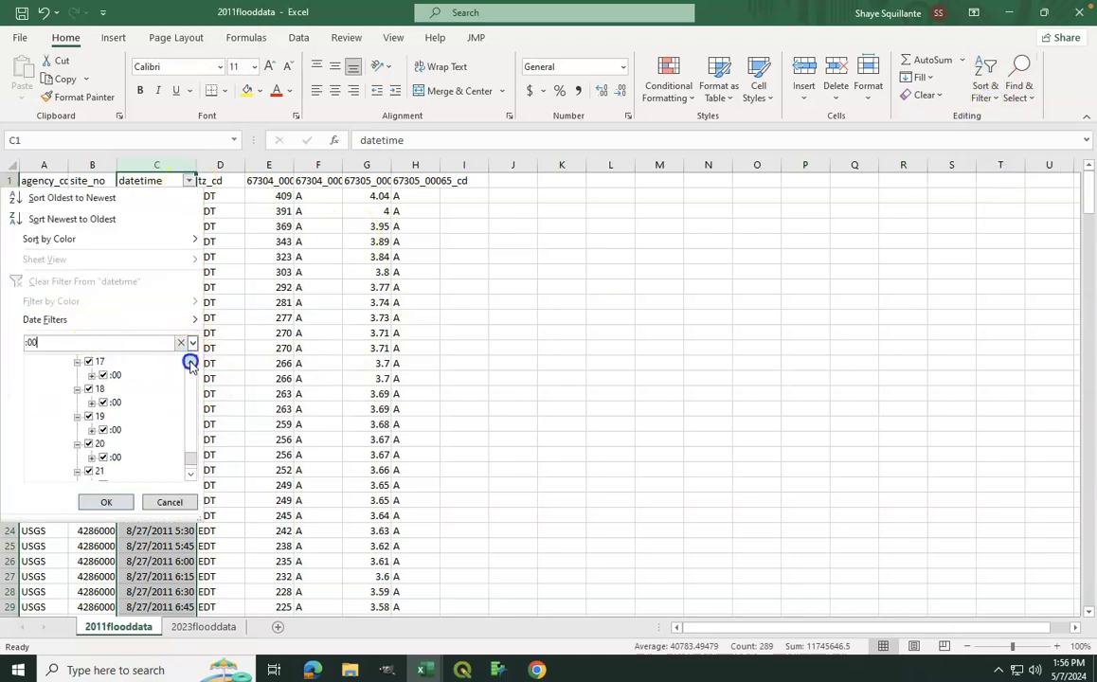
{"action": "left_click", "coordinate": [106, 502]}
- Add the :30 readings to the current 2011 datetime filter and compare the filtered 2011 and 2023 sheets
{"action": "left_click", "coordinate": [189, 180]}
{"action": "left_click", "coordinate": [192, 342]}
{"action": "left_click", "coordinate": [92, 347]}
{"action": "type", "text": ":30"}
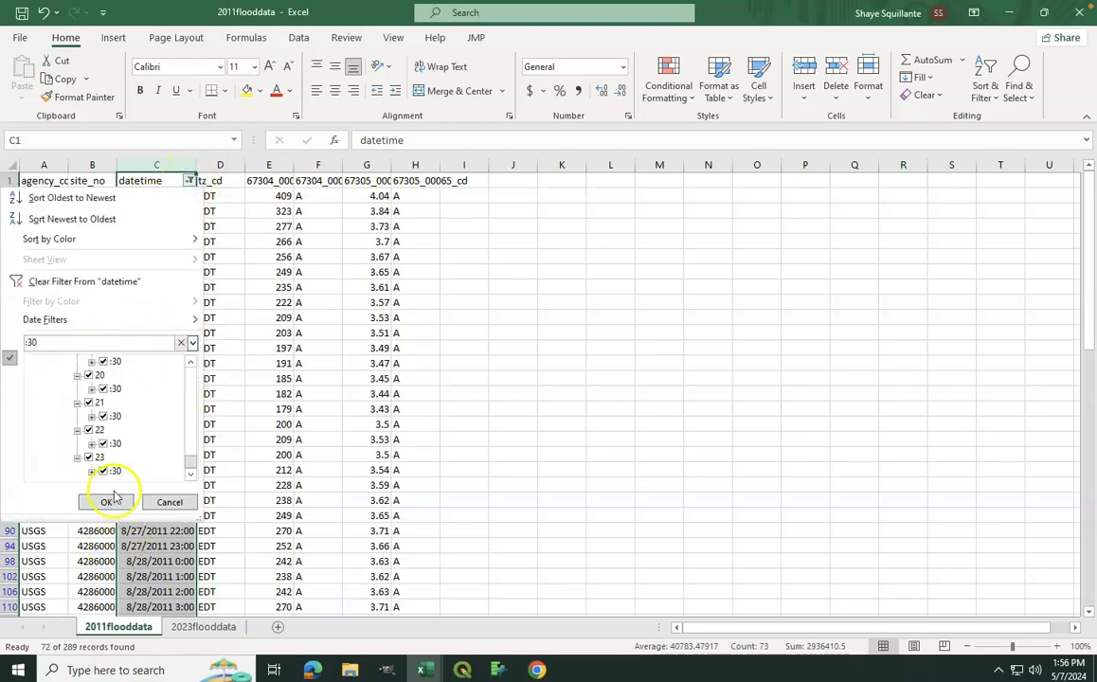
{"action": "left_click", "coordinate": [192, 379]}
{"action": "left_click", "coordinate": [48, 374]}
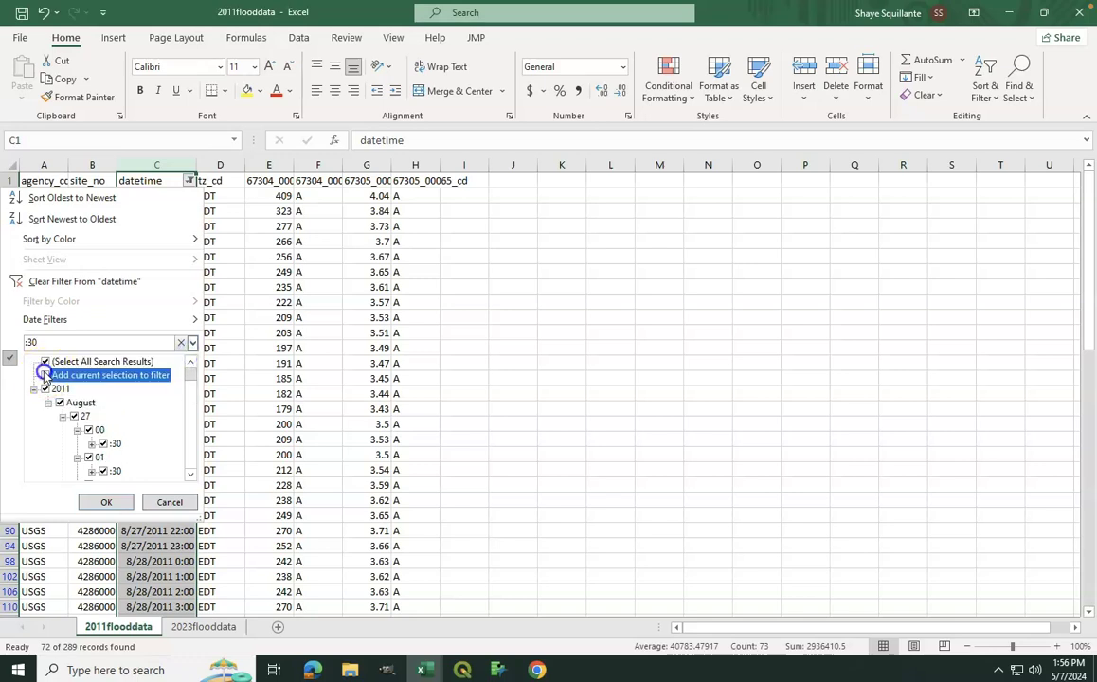
{"action": "left_click", "coordinate": [106, 503]}
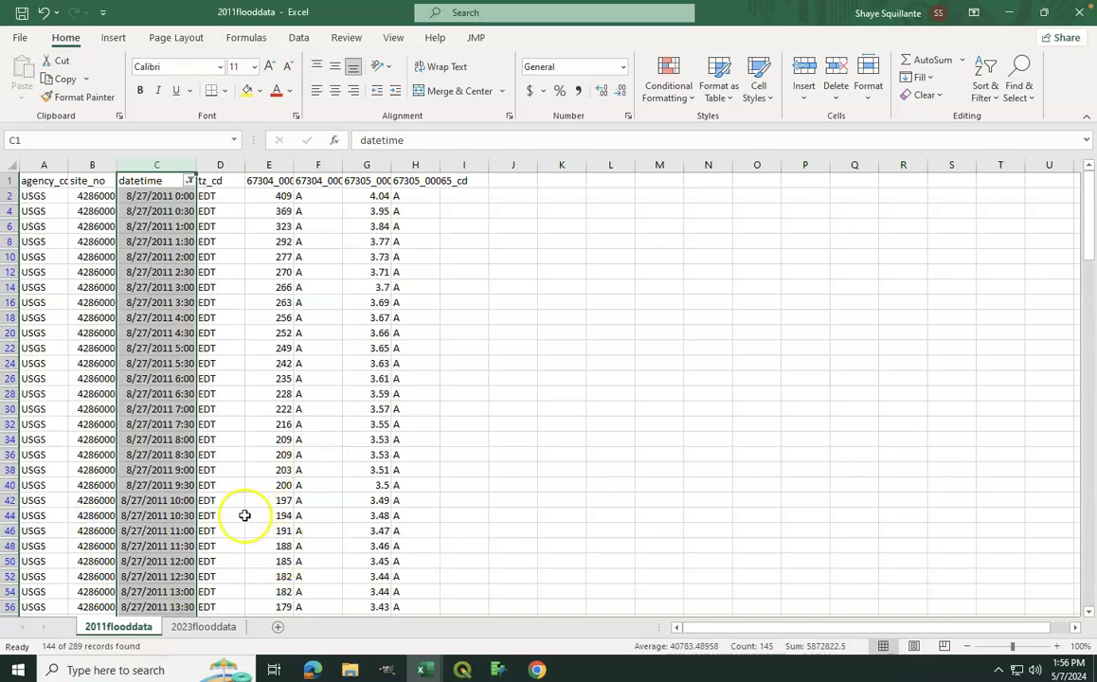
{"action": "left_click", "coordinate": [216, 629]}
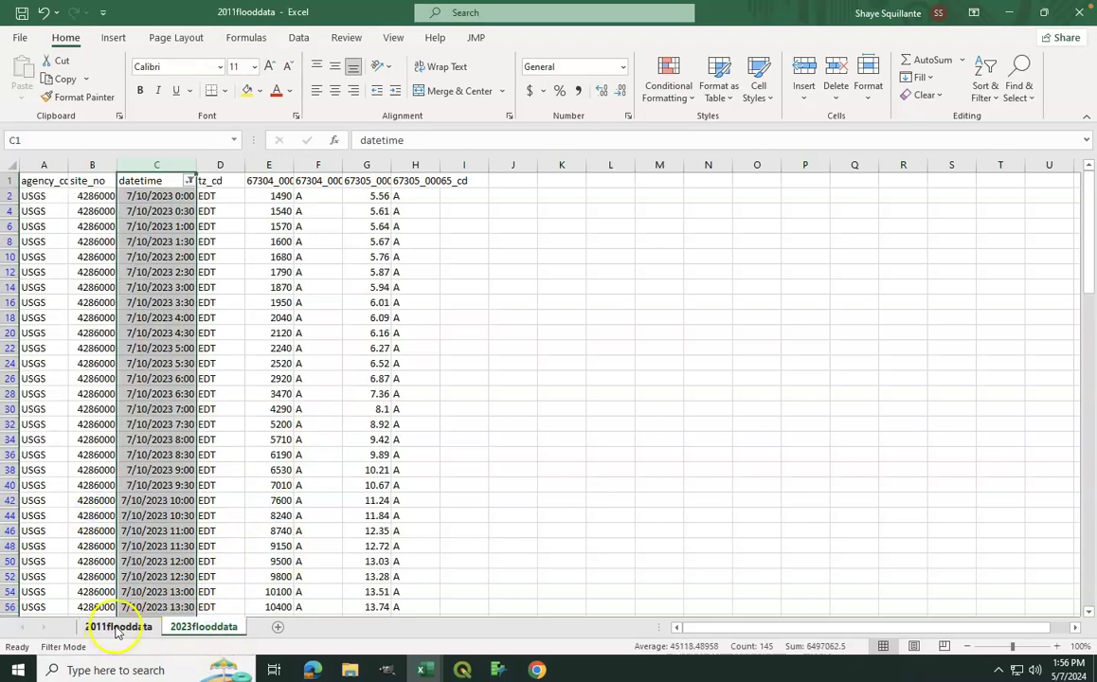
{"action": "left_click", "coordinate": [117, 631]}
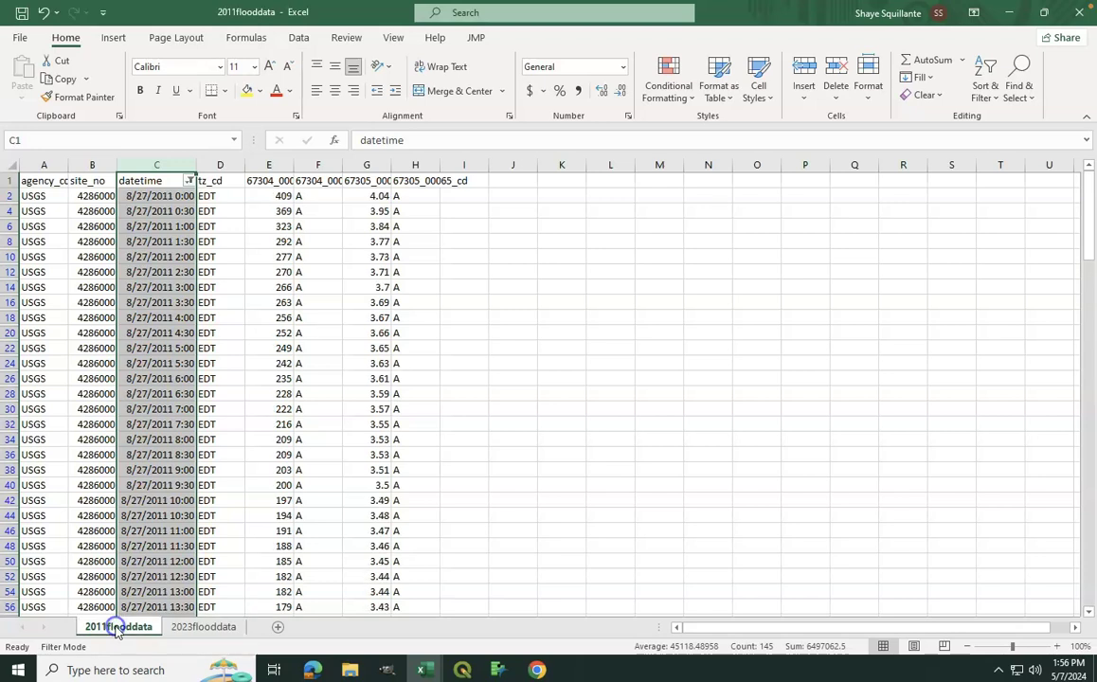
{"action": "left_click", "coordinate": [214, 631]}
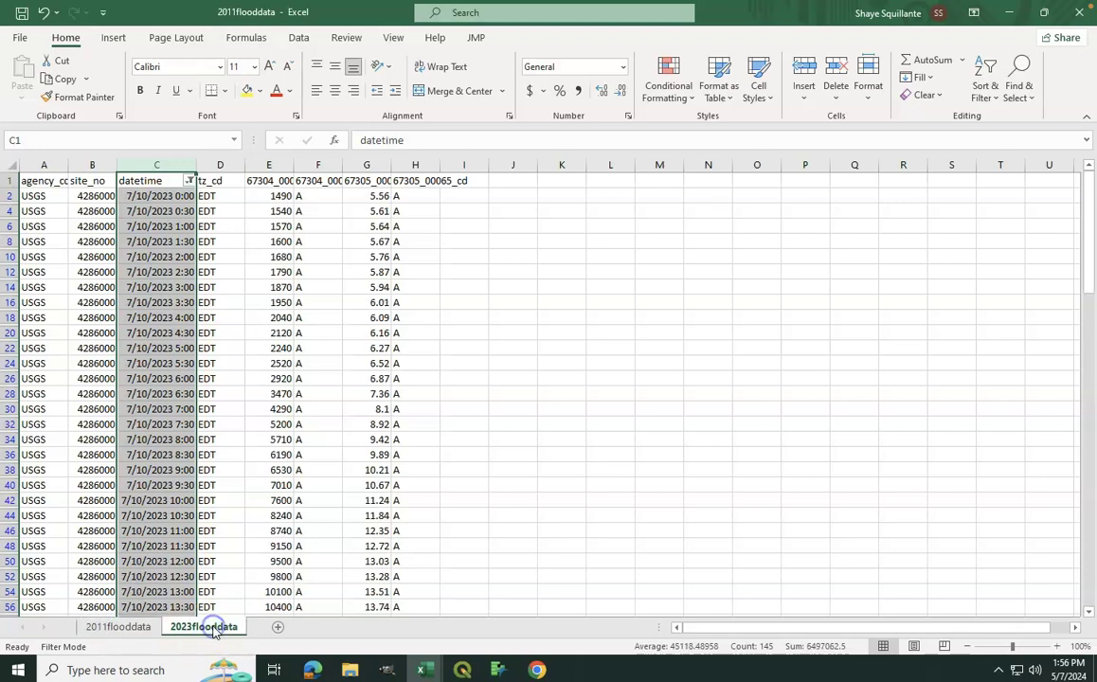
- Clear the column selections on both sheets and insert a blank scatter chart from an empty cell on 2011flooddata
{"action": "left_click", "coordinate": [479, 287]}
{"action": "left_click", "coordinate": [131, 630]}
{"action": "left_click", "coordinate": [708, 348]}
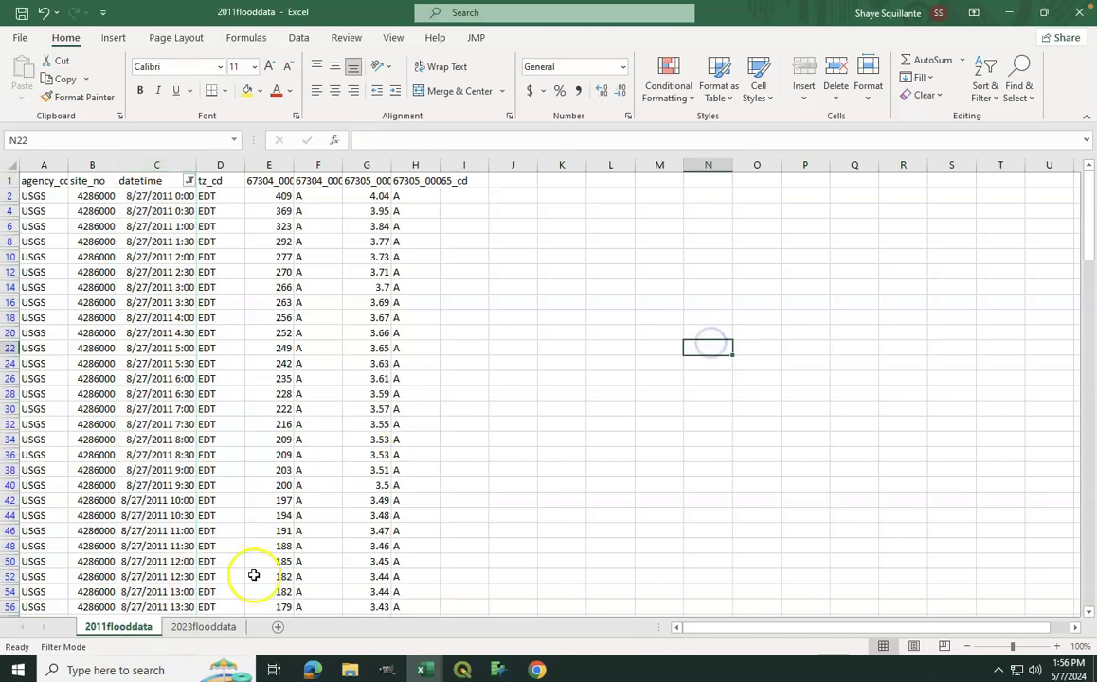
{"action": "left_click", "coordinate": [113, 38]}
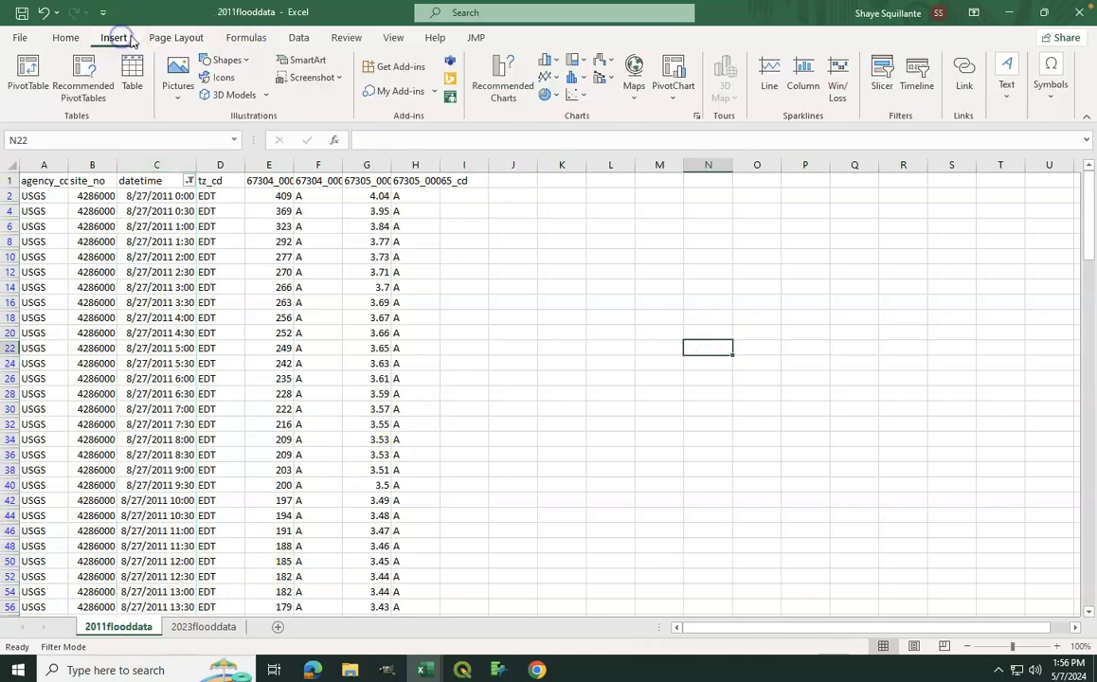
{"action": "left_click", "coordinate": [577, 96]}
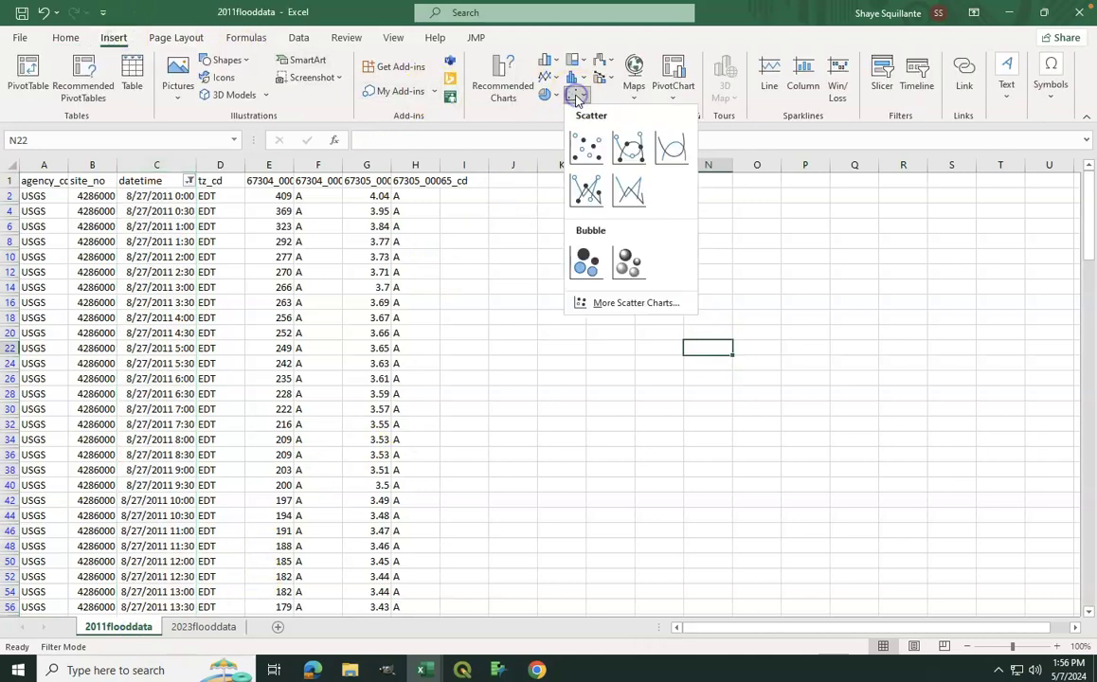
{"action": "left_click", "coordinate": [587, 149]}
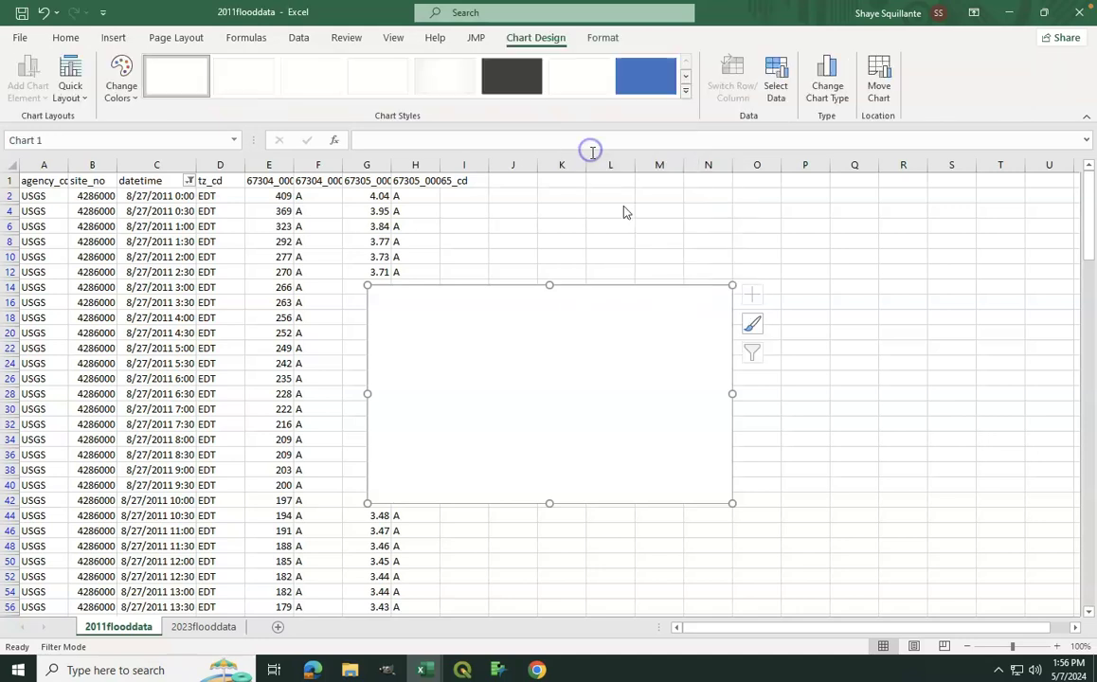
- Enlarge the blank scatter chart to cover about columns H to S and rows 6 to 50
{"action": "left_click_drag", "start_coordinate": [856, 551], "coordinate": [953, 603]}
{"action": "left_click_drag", "start_coordinate": [737, 395], "coordinate": [737, 353]}
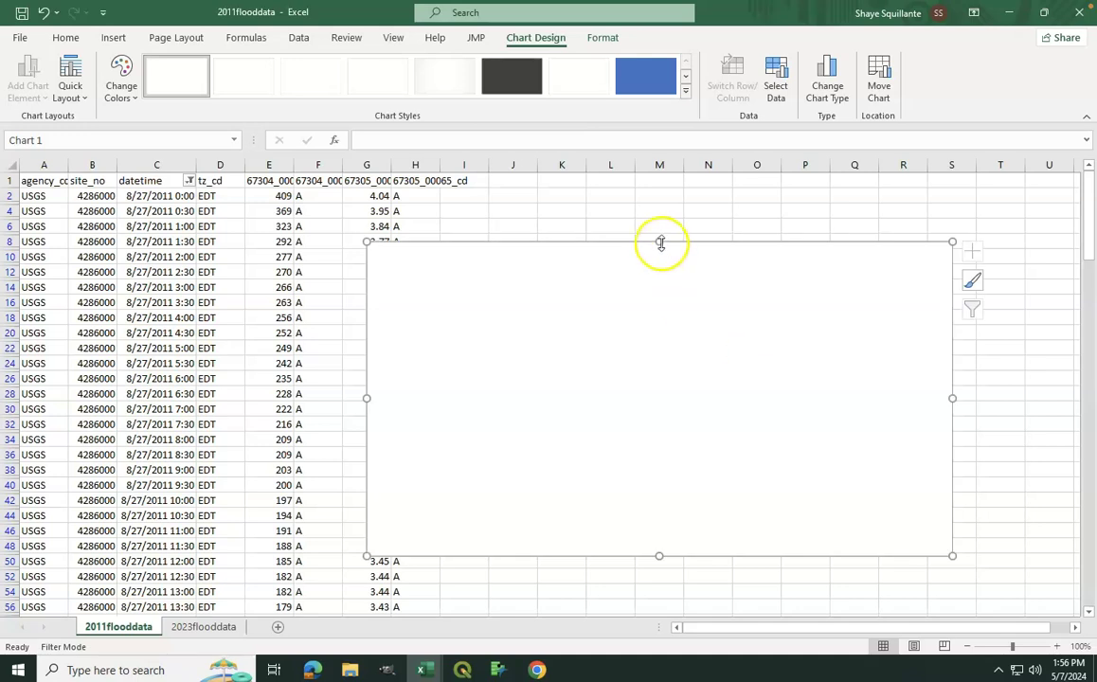
{"action": "left_click_drag", "start_coordinate": [660, 244], "coordinate": [659, 223]}
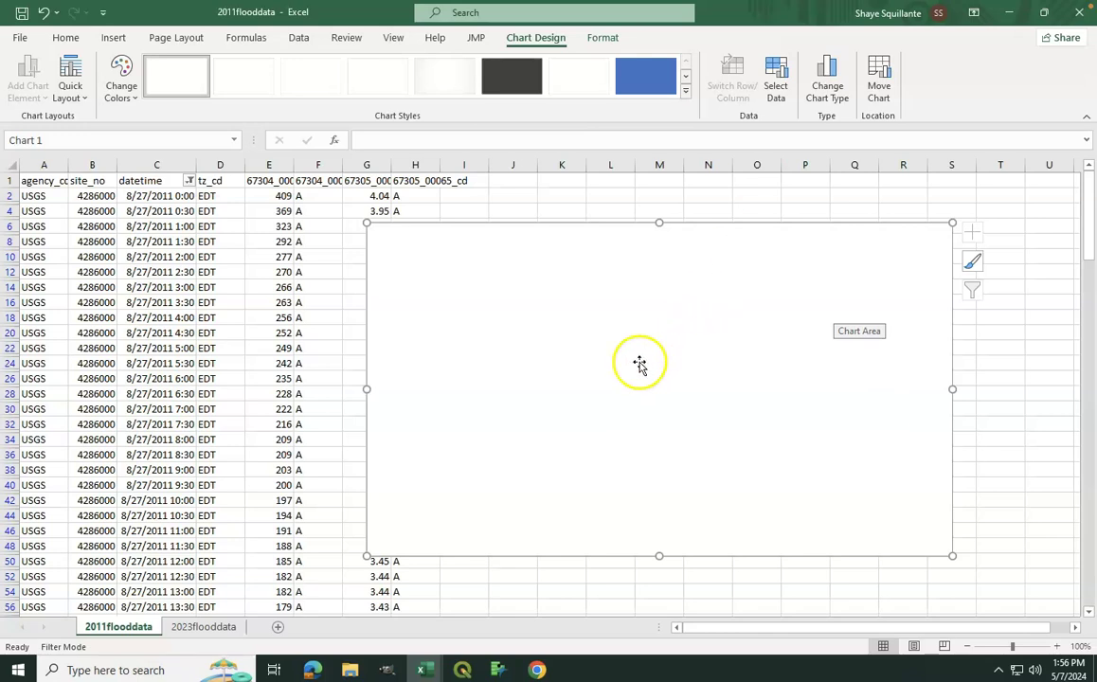
- Add a chart data series named 2011 with the datetime range C2:C288 of 2011flooddata as its X values
{"action": "right_click", "coordinate": [730, 422]}
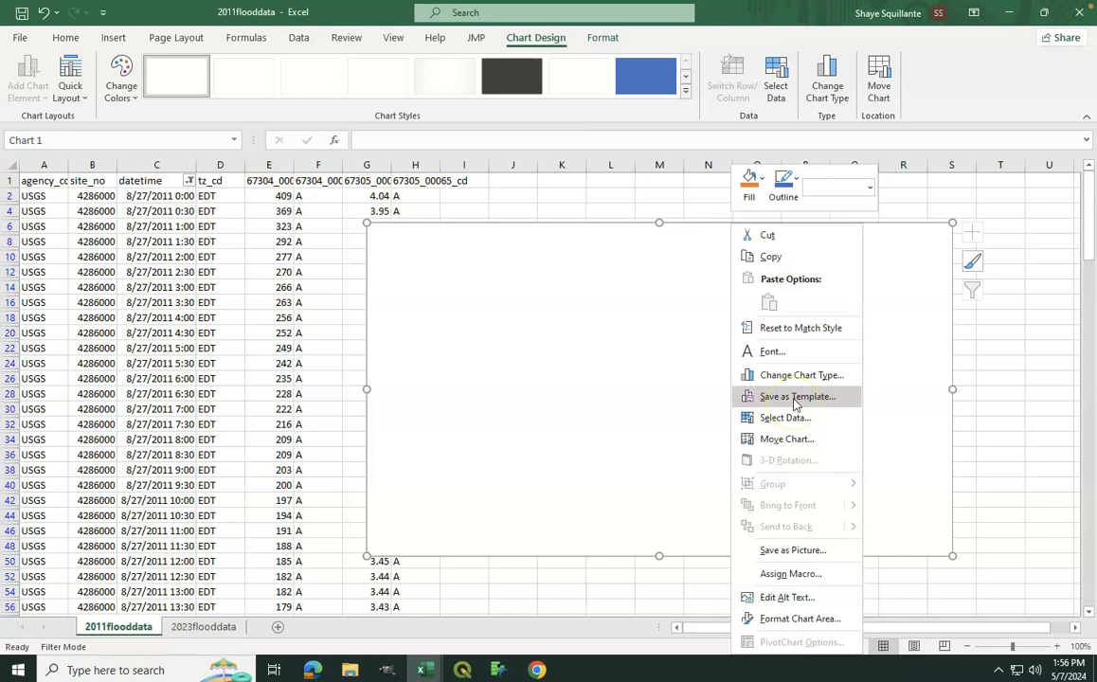
{"action": "left_click", "coordinate": [805, 425]}
{"action": "left_click", "coordinate": [95, 211]}
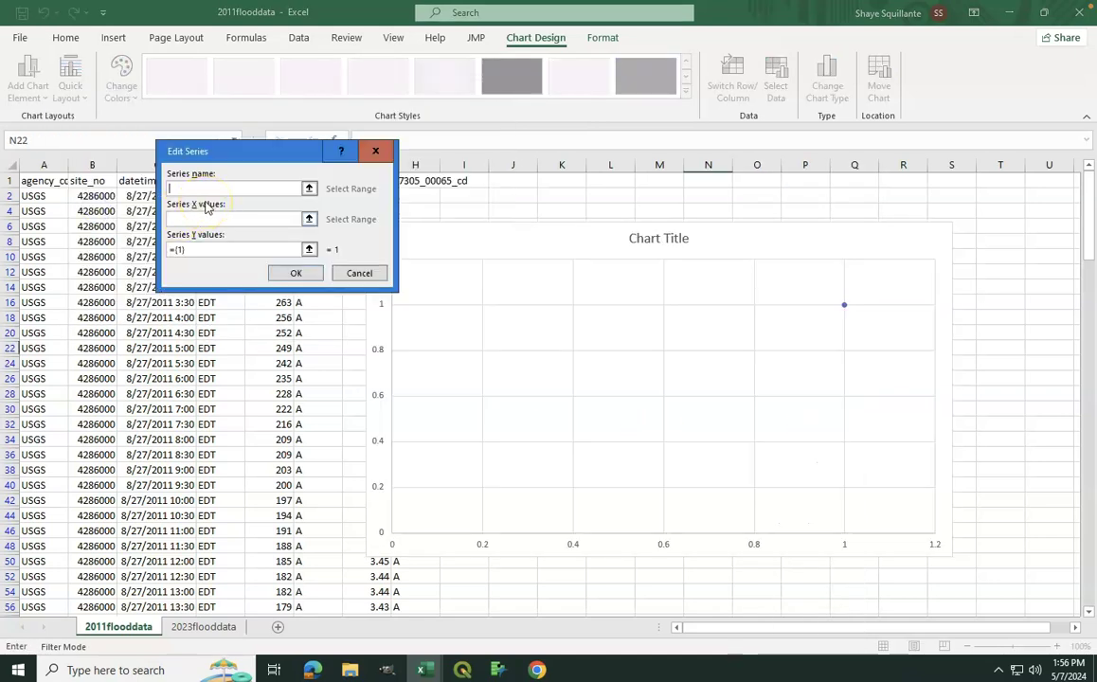
{"action": "left_click_drag", "start_coordinate": [264, 154], "coordinate": [460, 158]}
{"action": "mouse_move", "coordinate": [156, 196]}
{"action": "left_mouse_down"}
{"action": "mouse_move", "coordinate": [174, 433]}
{"action": "mouse_move", "coordinate": [161, 607]}
{"action": "mouse_move", "coordinate": [163, 621]}
{"action": "mouse_move", "coordinate": [199, 641]}
{"action": "mouse_move", "coordinate": [165, 634]}
{"action": "mouse_move", "coordinate": [171, 608]}
{"action": "left_mouse_up"}
{"action": "scroll", "coordinate": [321, 458], "scroll_direction": "up", "scroll_amount": 20}
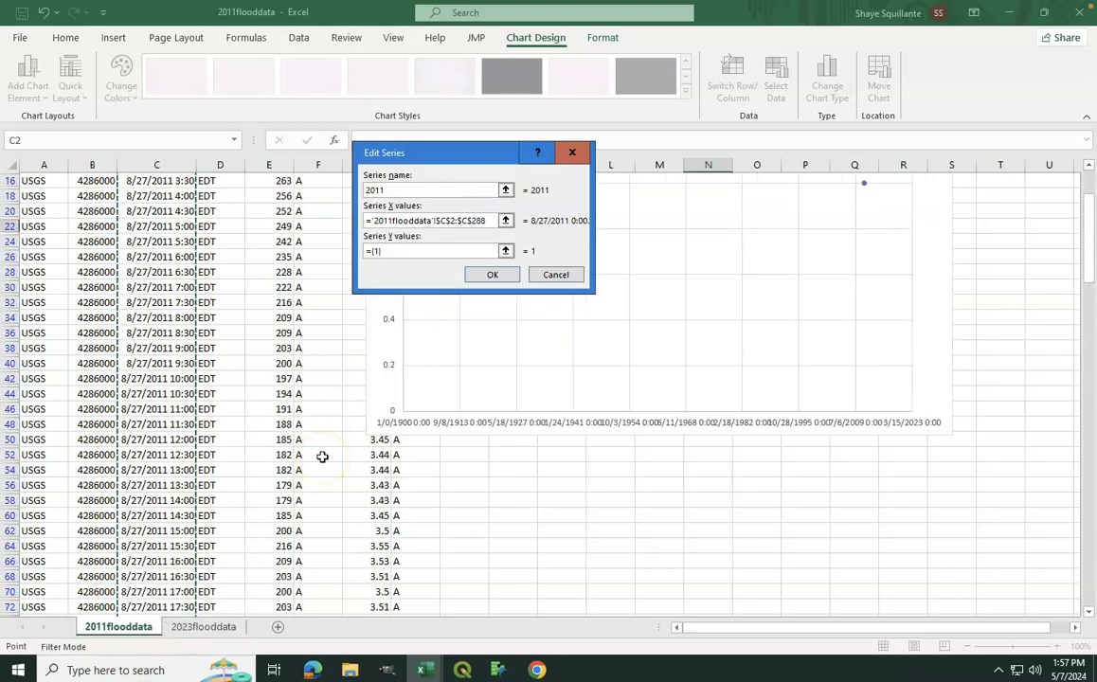
{"action": "scroll", "coordinate": [322, 456], "scroll_direction": "up", "scroll_amount": 5}
- Set the 2011 series' Y values to the discharge range E2:E288 of 2011flooddata
{"action": "left_click", "coordinate": [387, 253]}
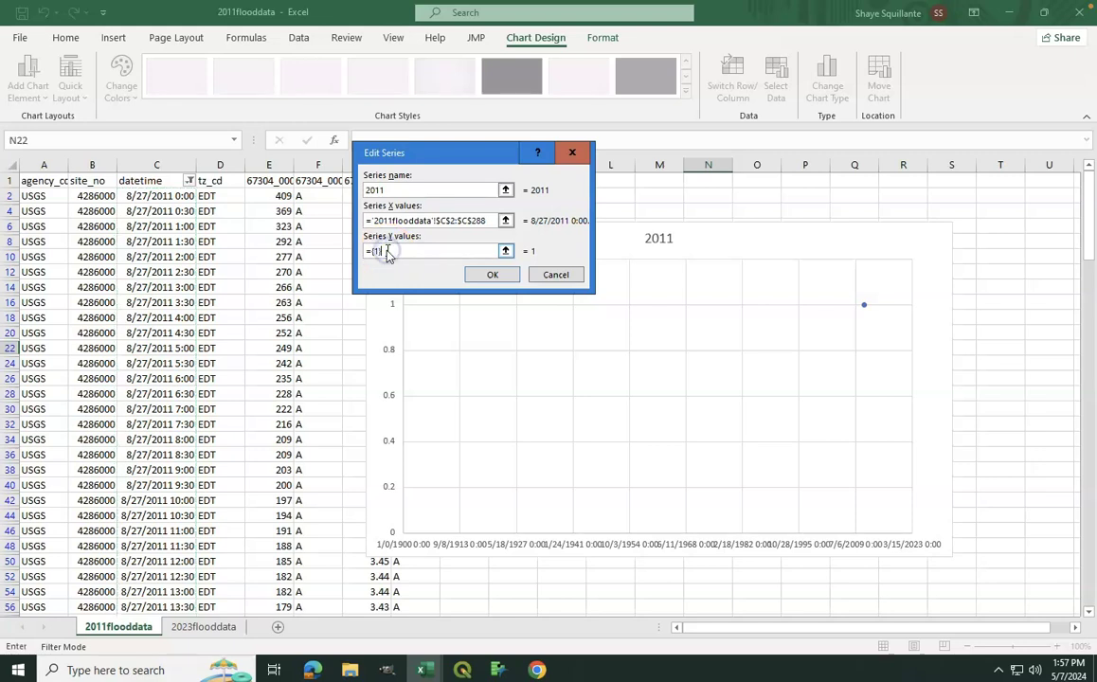
{"action": "left_click_drag", "start_coordinate": [272, 196], "coordinate": [279, 547]}
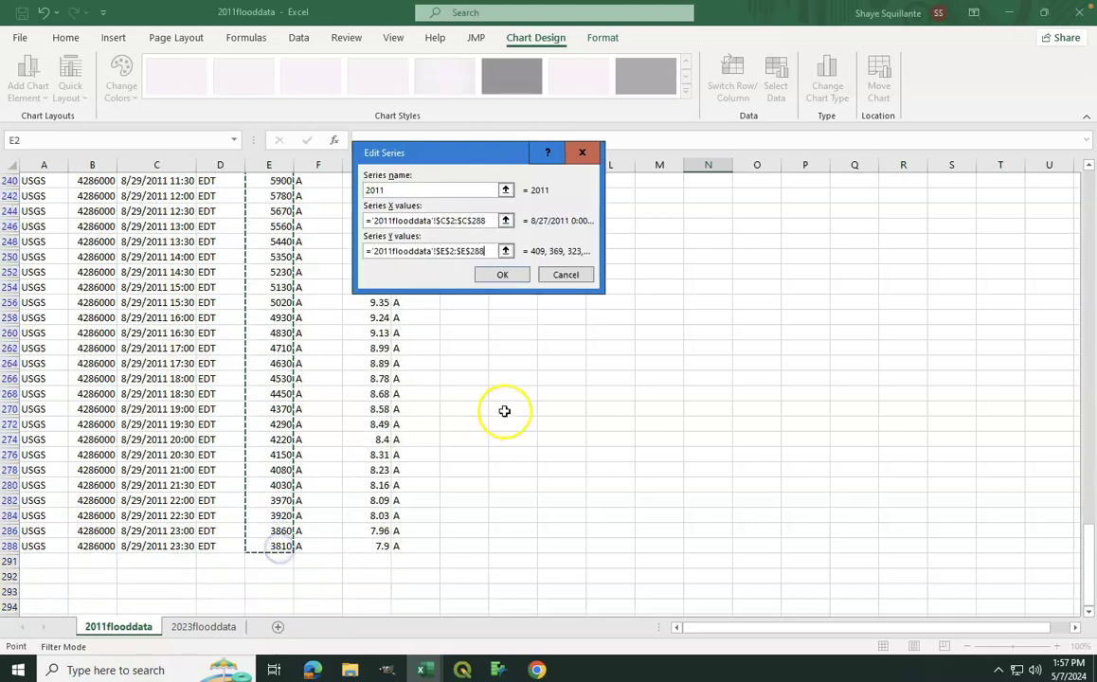
{"action": "scroll", "coordinate": [502, 412], "scroll_direction": "up", "scroll_amount": 20}
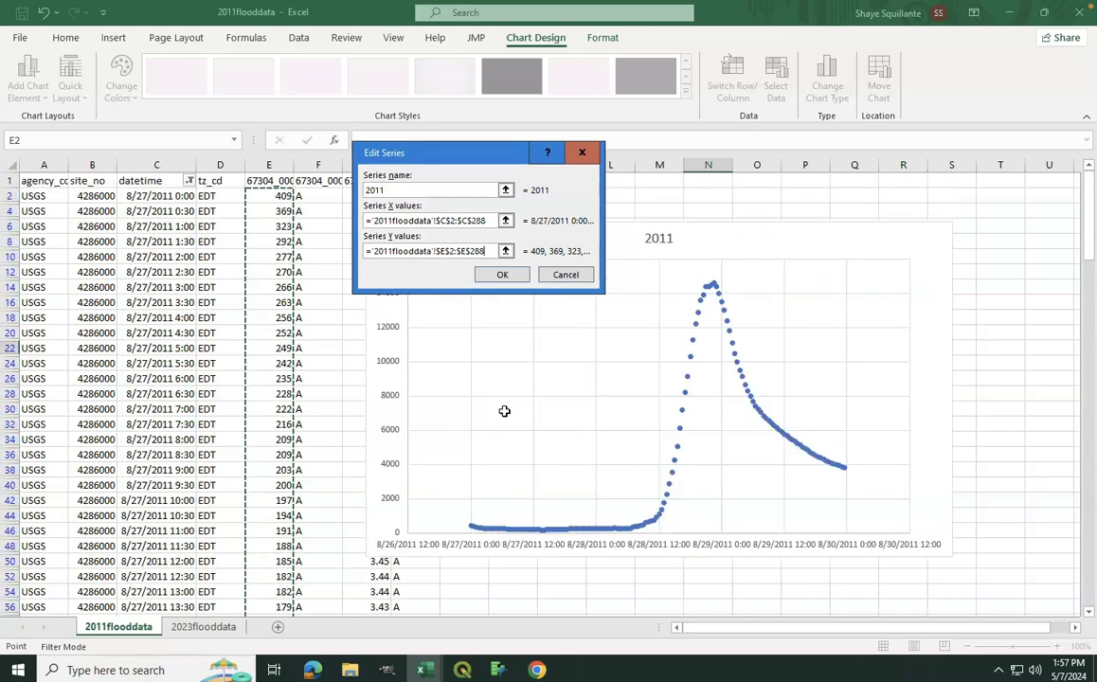
- Confirm the 2011 series and add a series named 2023 with datetime range C2:C628 of 2023flooddata as its X values
{"action": "left_click", "coordinate": [497, 303]}
{"action": "left_click", "coordinate": [502, 277]}
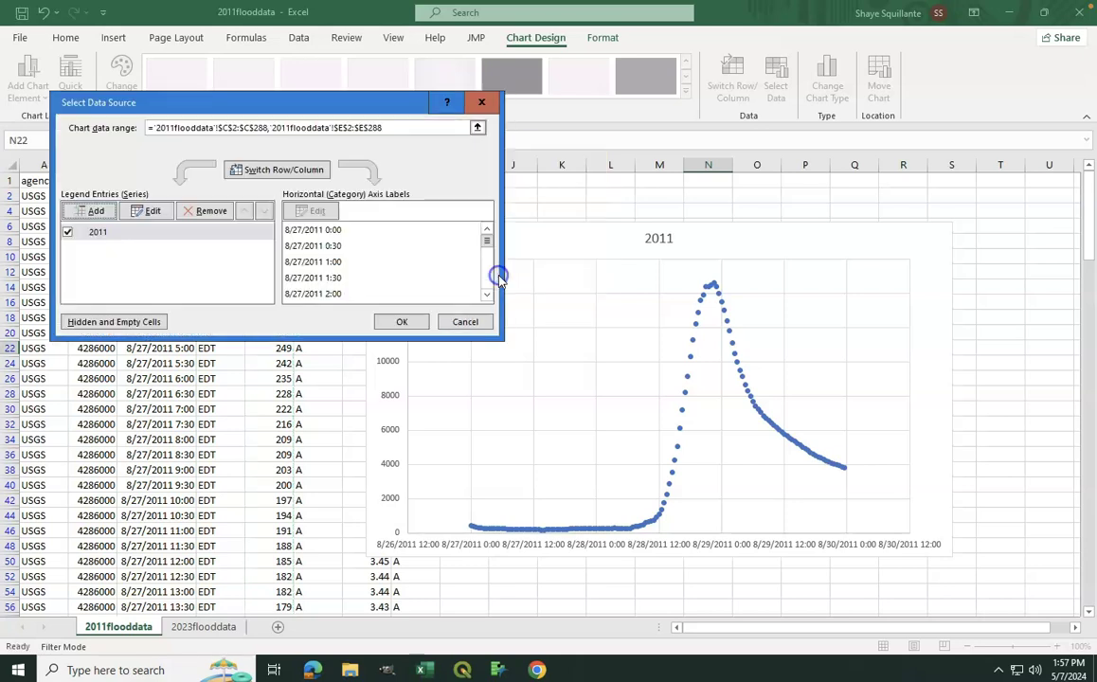
{"action": "left_click", "coordinate": [78, 211]}
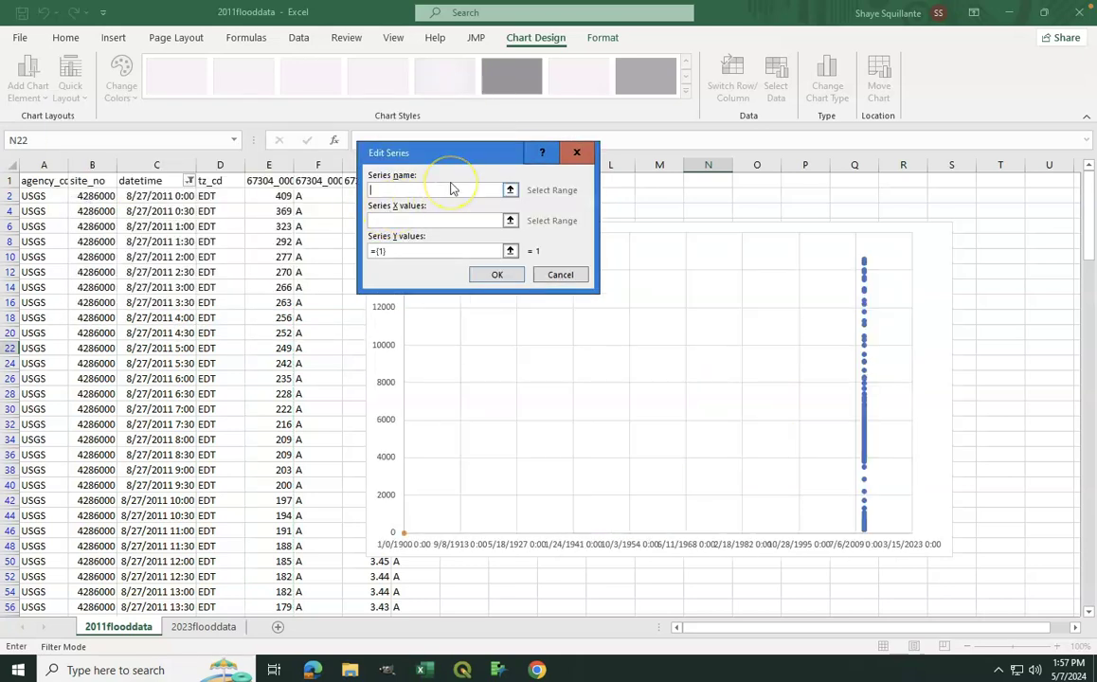
{"action": "type", "text": "2023"}
{"action": "left_click", "coordinate": [418, 221]}
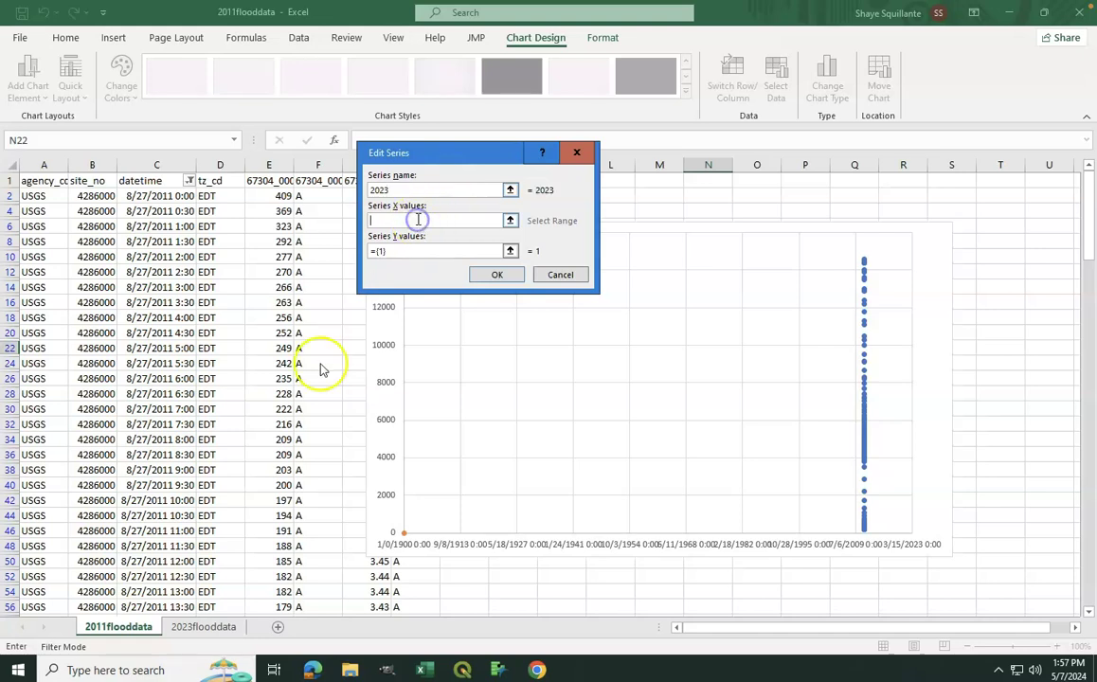
{"action": "left_click", "coordinate": [214, 633]}
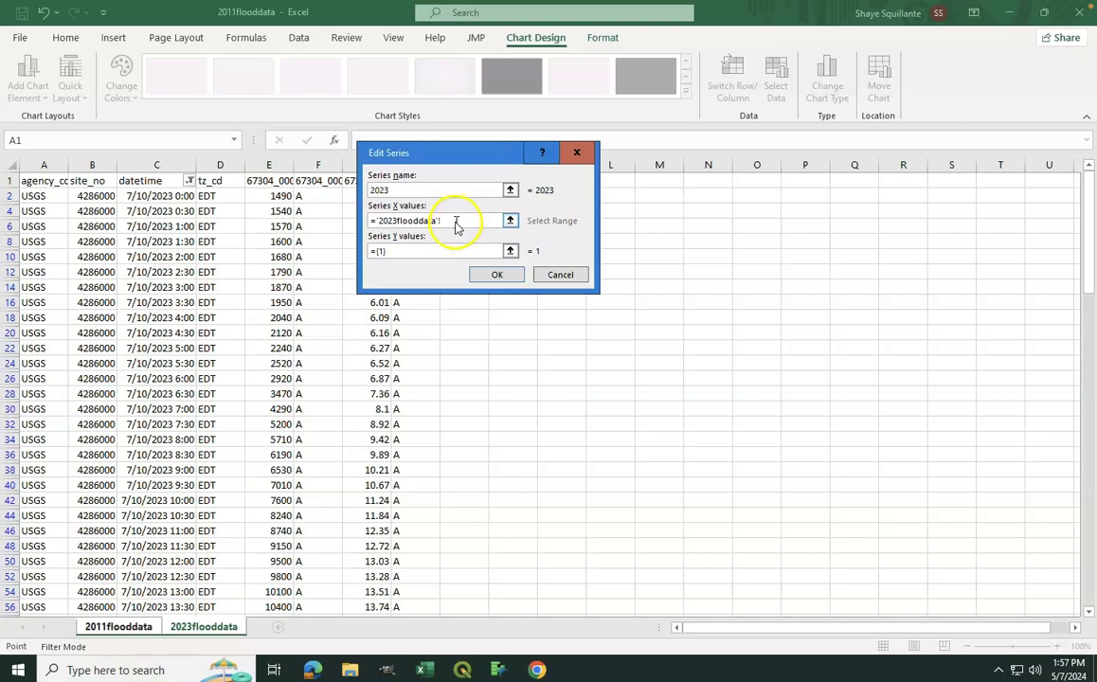
{"action": "left_click_drag", "start_coordinate": [151, 198], "coordinate": [175, 533]}
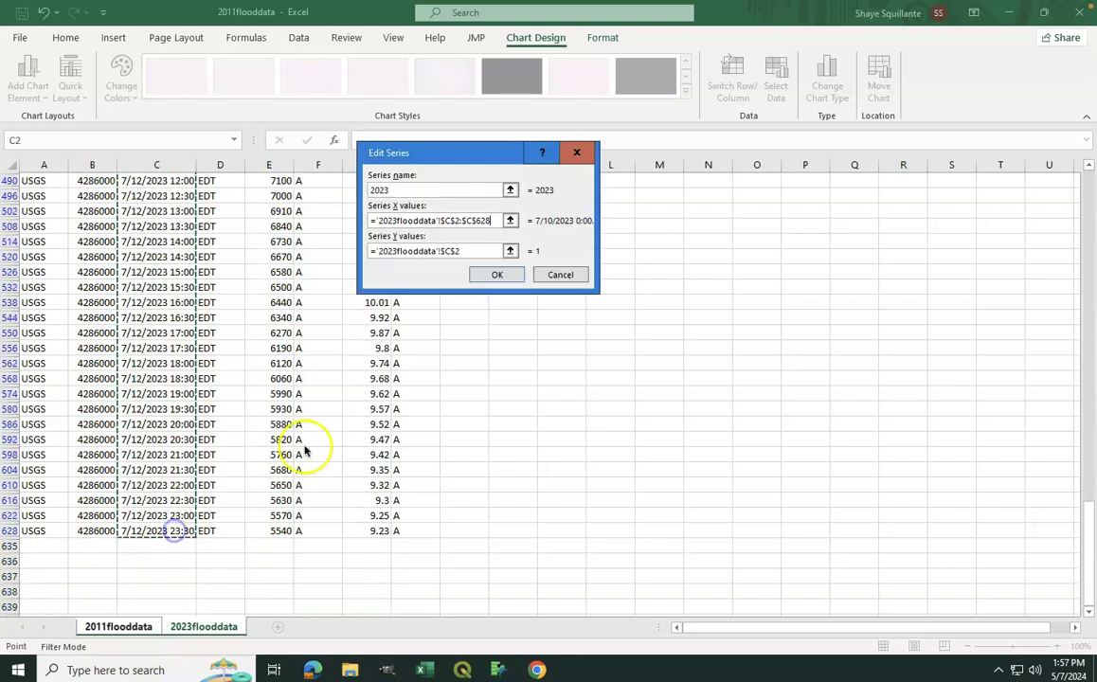
- Set the 2023 series' Y values to the discharge range E2:E628 of 2023flooddata and apply the chart's data source
{"action": "scroll", "coordinate": [318, 446], "scroll_direction": "up", "scroll_amount": 20}
{"action": "scroll", "coordinate": [318, 443], "scroll_direction": "up", "scroll_amount": 6}
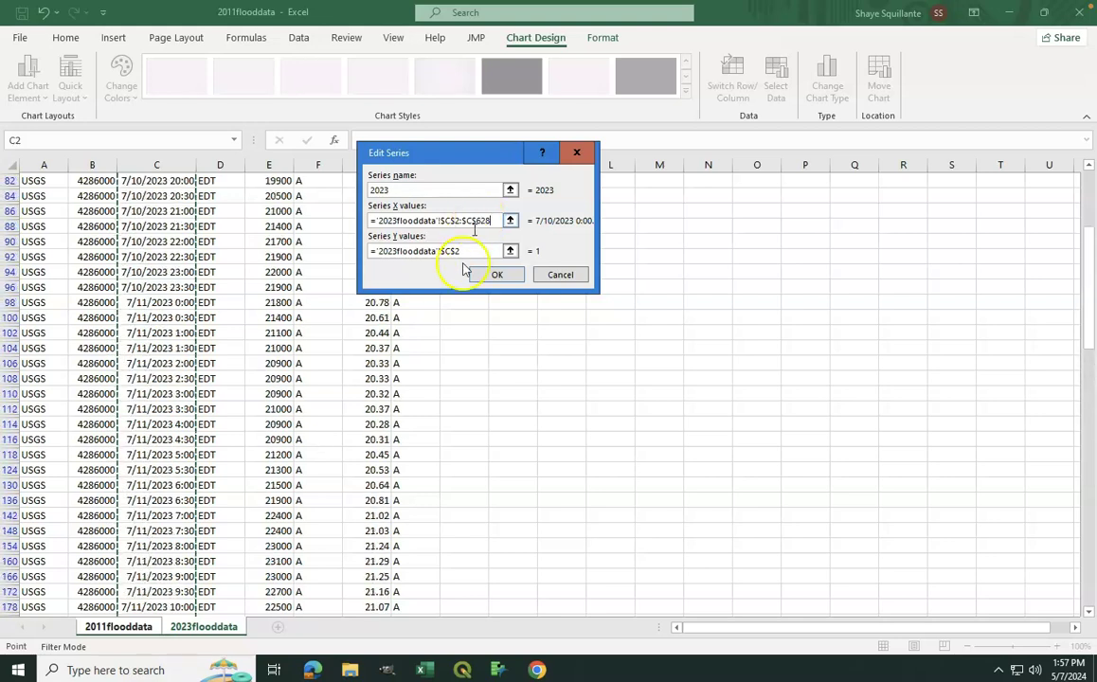
{"action": "scroll", "coordinate": [180, 396], "scroll_direction": "up", "scroll_amount": 12}
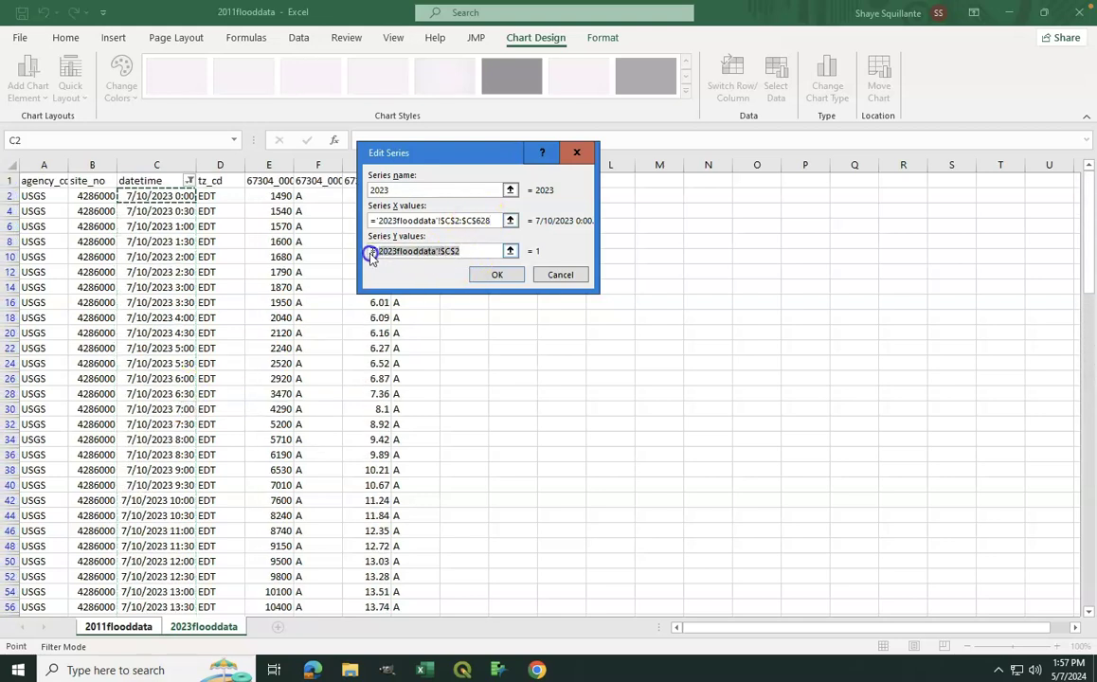
{"action": "key", "text": "BackSpace"}
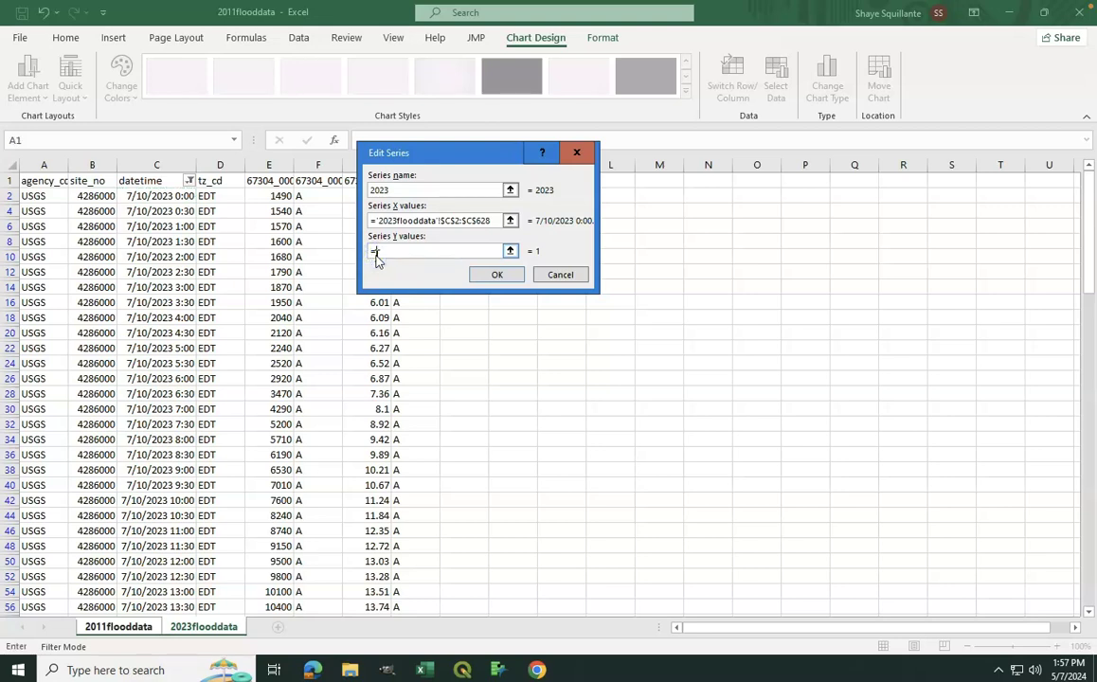
{"action": "left_click", "coordinate": [285, 196]}
{"action": "left_click_drag", "start_coordinate": [285, 199], "coordinate": [282, 657]}
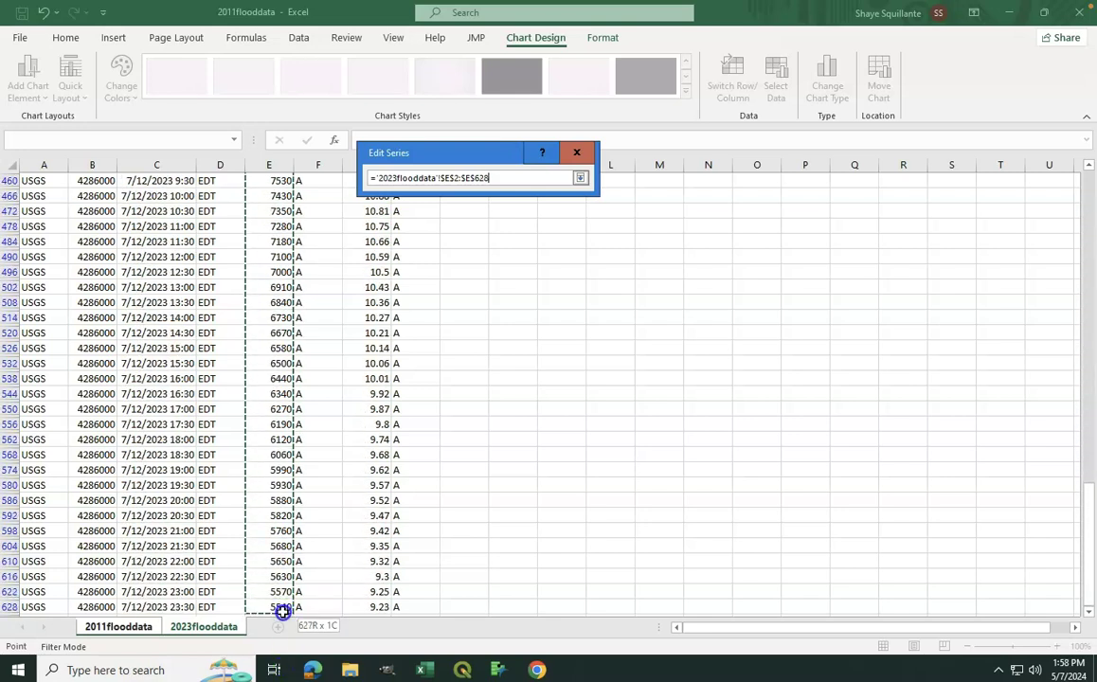
{"action": "left_click_drag", "start_coordinate": [283, 613], "coordinate": [282, 613]}
{"action": "scroll", "coordinate": [481, 398], "scroll_direction": "up", "scroll_amount": 20}
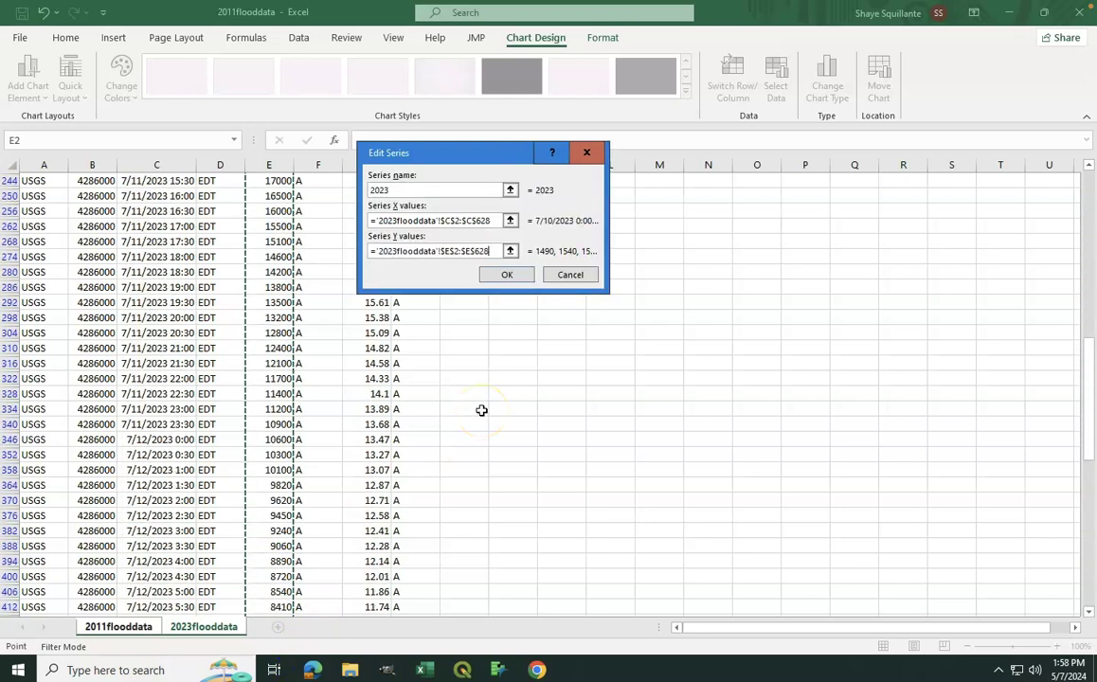
{"action": "scroll", "coordinate": [482, 398], "scroll_direction": "up", "scroll_amount": 4}
{"action": "left_click", "coordinate": [505, 275]}
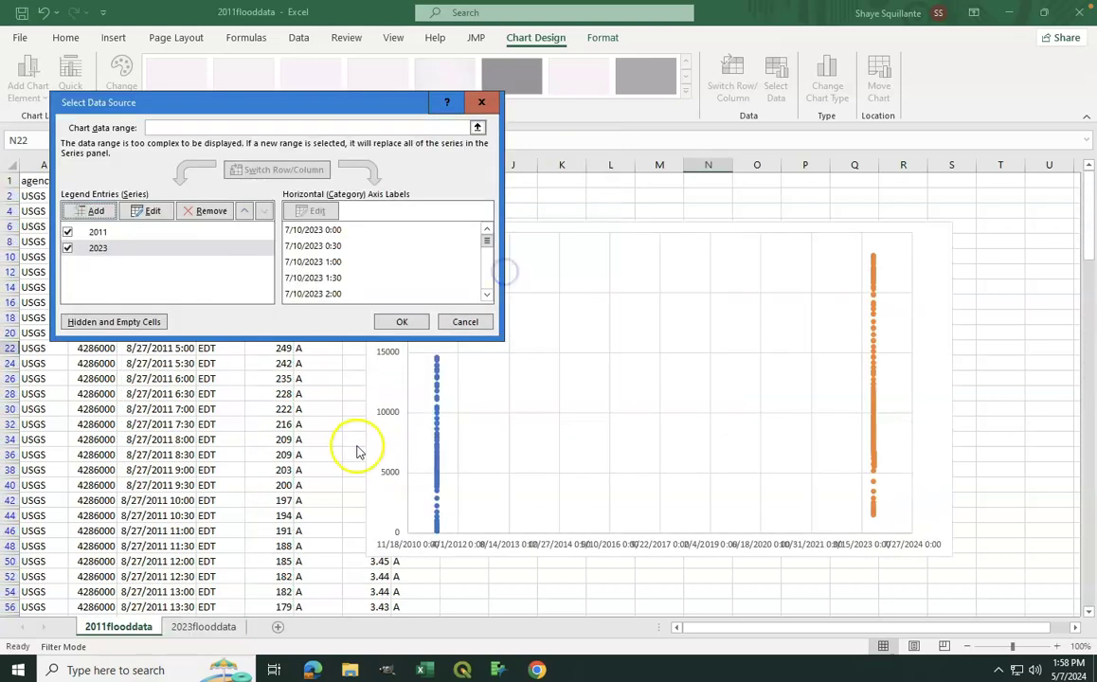
{"action": "left_click", "coordinate": [394, 322]}
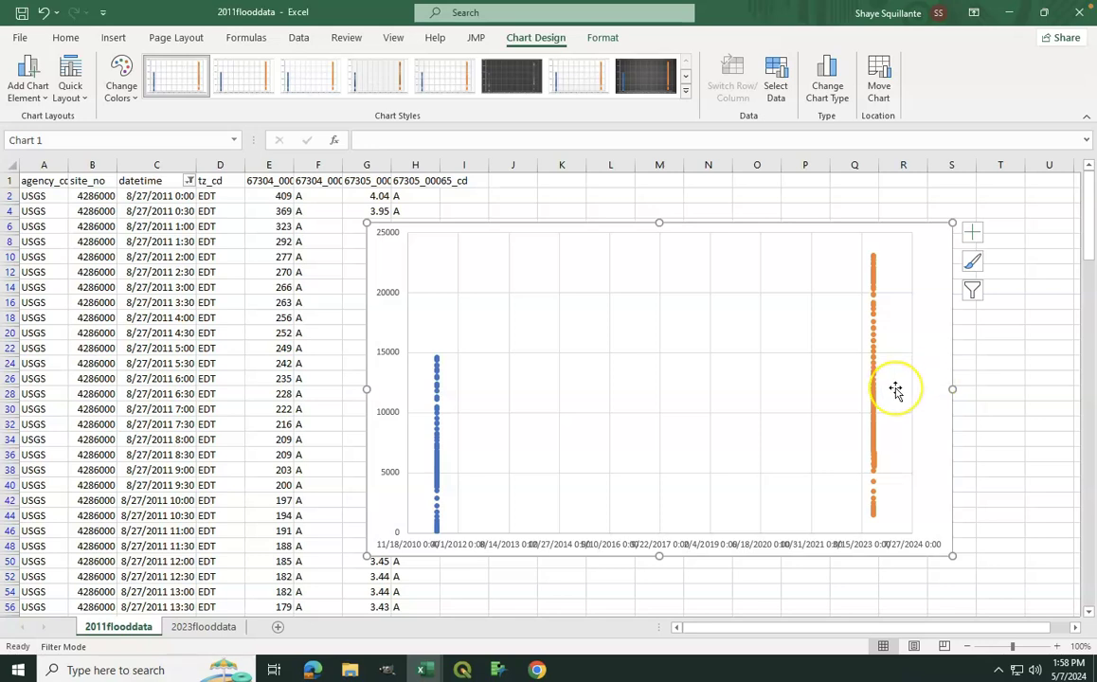
{"action": "left_click", "coordinate": [862, 543]}
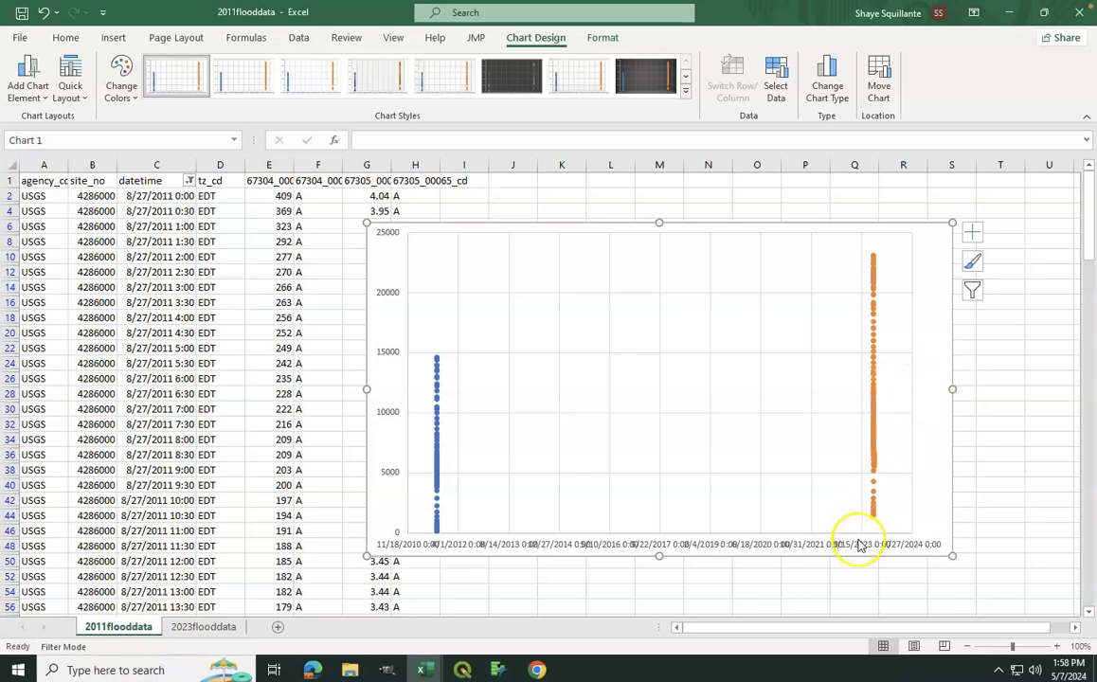
{"action": "left_click", "coordinate": [888, 544]}
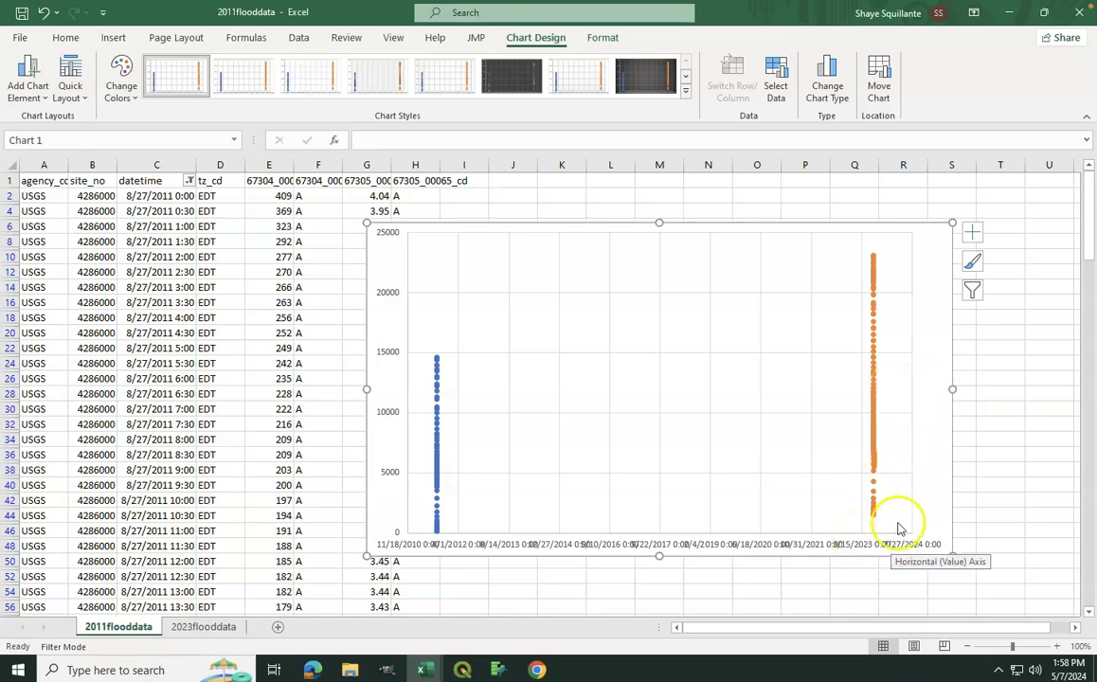
{"action": "left_click", "coordinate": [924, 367]}
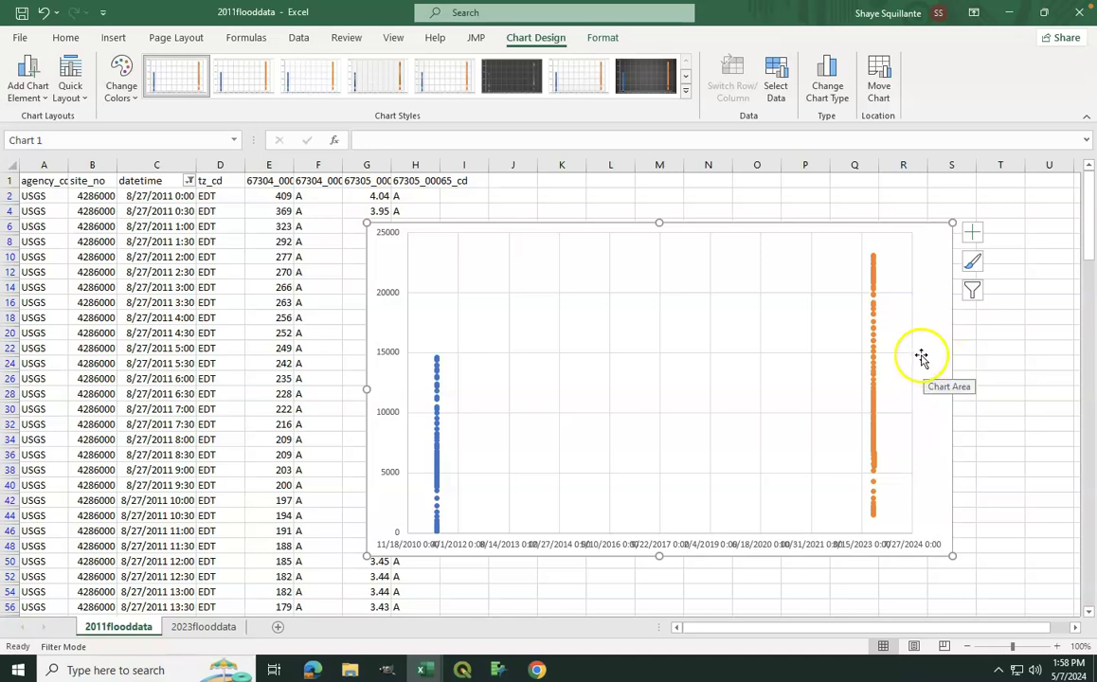
- Start changing the chart to a Combo type and set the 2011 series to Scatter
{"action": "left_click", "coordinate": [830, 98]}
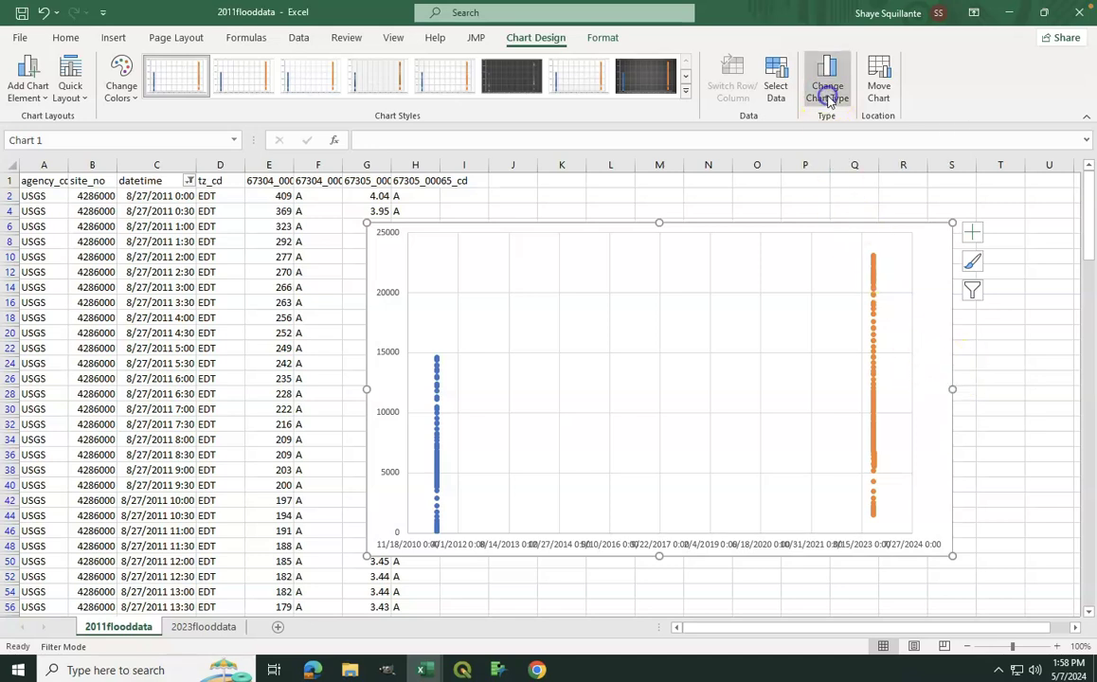
{"action": "left_click", "coordinate": [357, 486]}
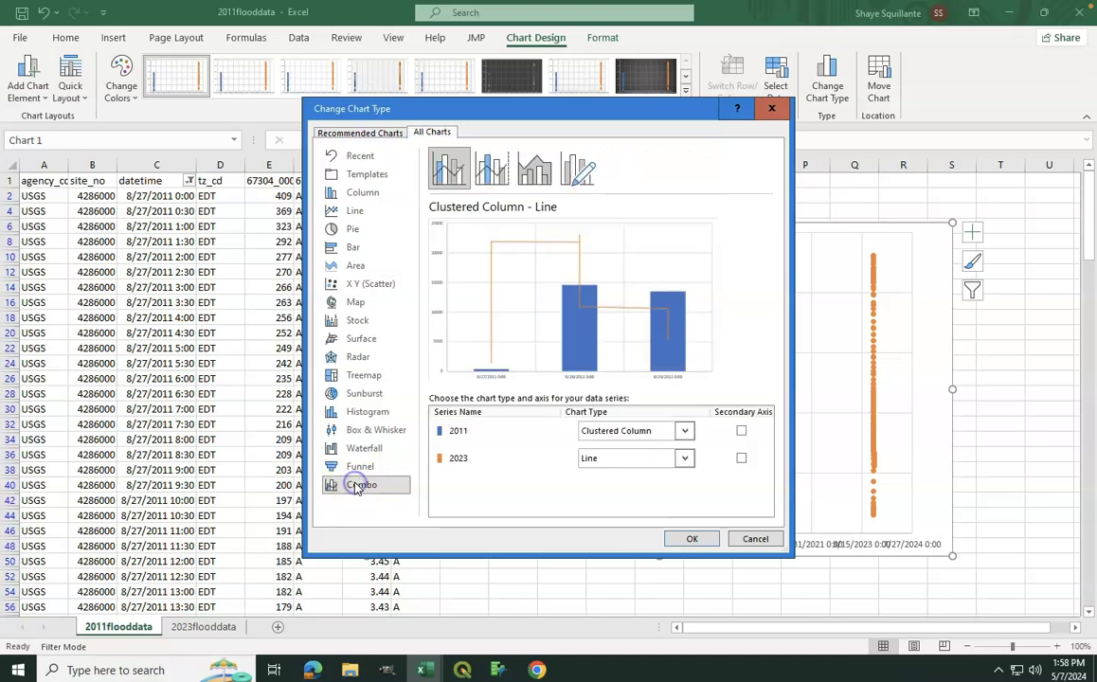
{"action": "left_click", "coordinate": [691, 435]}
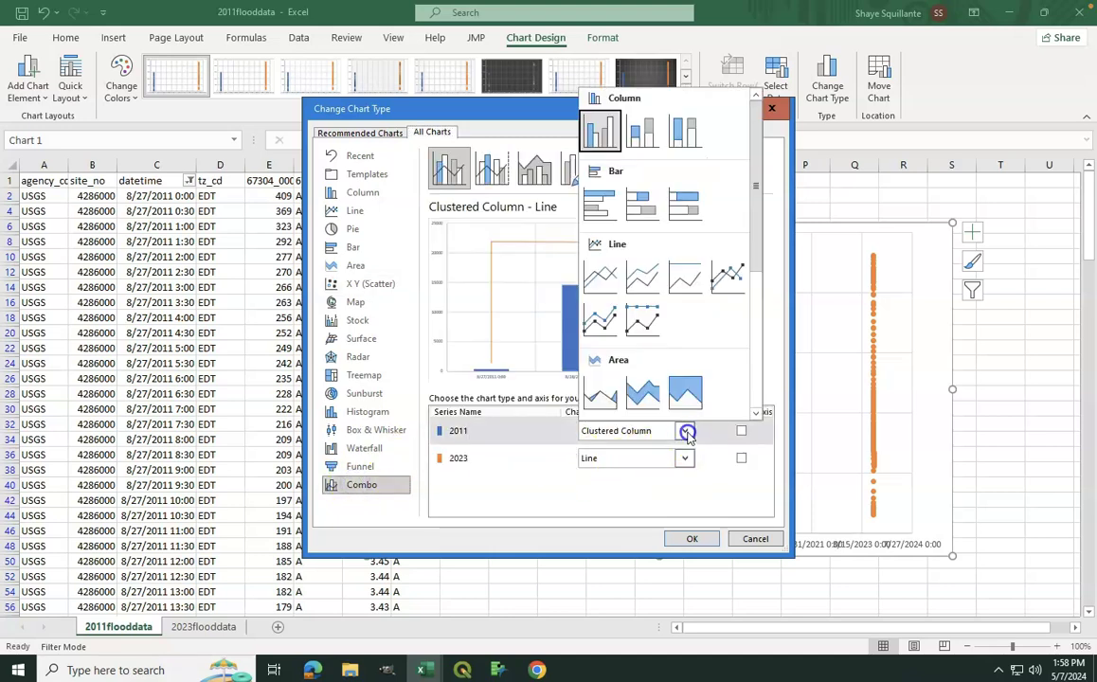
{"action": "scroll", "coordinate": [667, 356], "scroll_direction": "down", "scroll_amount": 5}
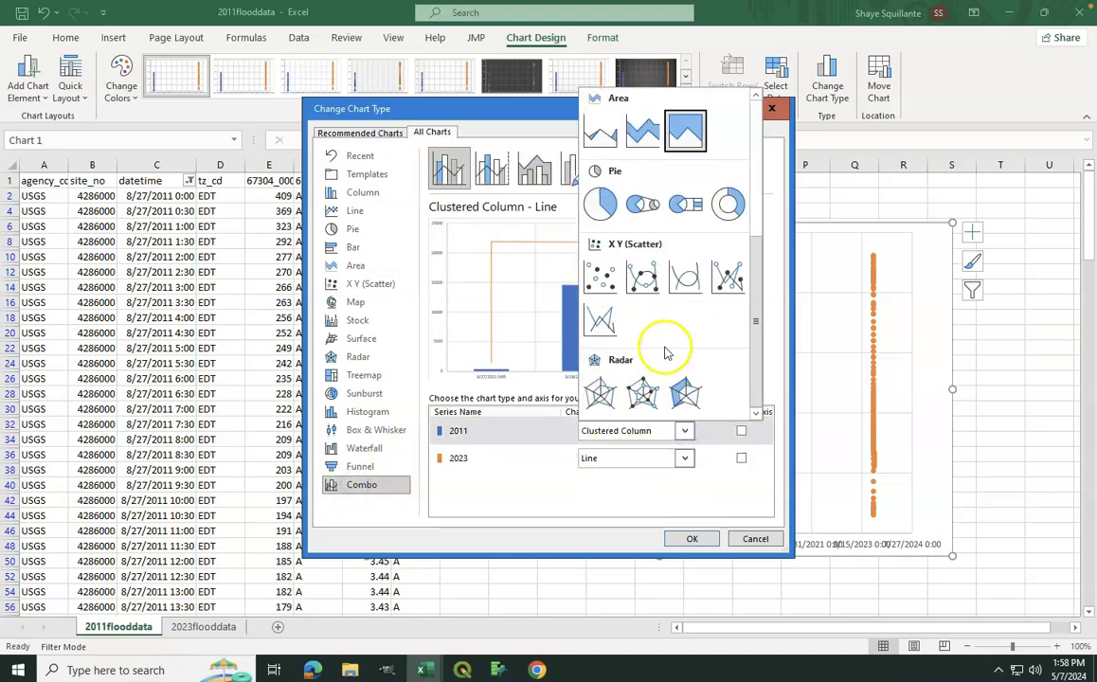
{"action": "left_click", "coordinate": [598, 270]}
- Set the 2023 series to Scatter and apply the custom combination with only the 2011 series on the secondary axis
{"action": "left_click", "coordinate": [685, 458]}
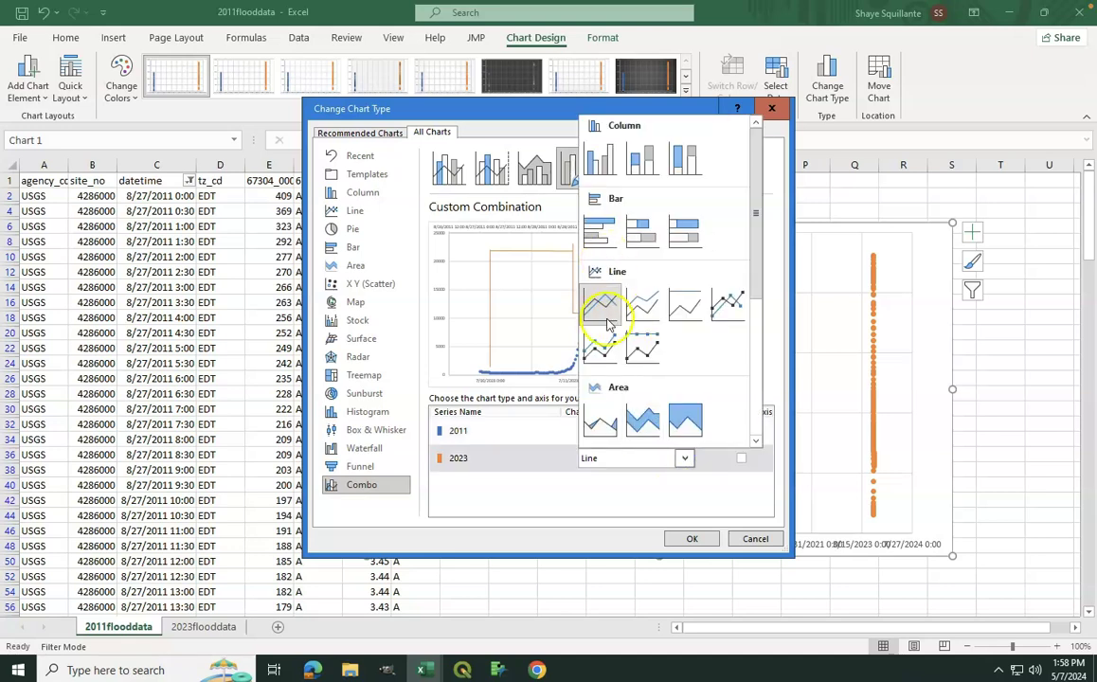
{"action": "scroll", "coordinate": [607, 314], "scroll_direction": "down", "scroll_amount": 5}
{"action": "left_click", "coordinate": [599, 306]}
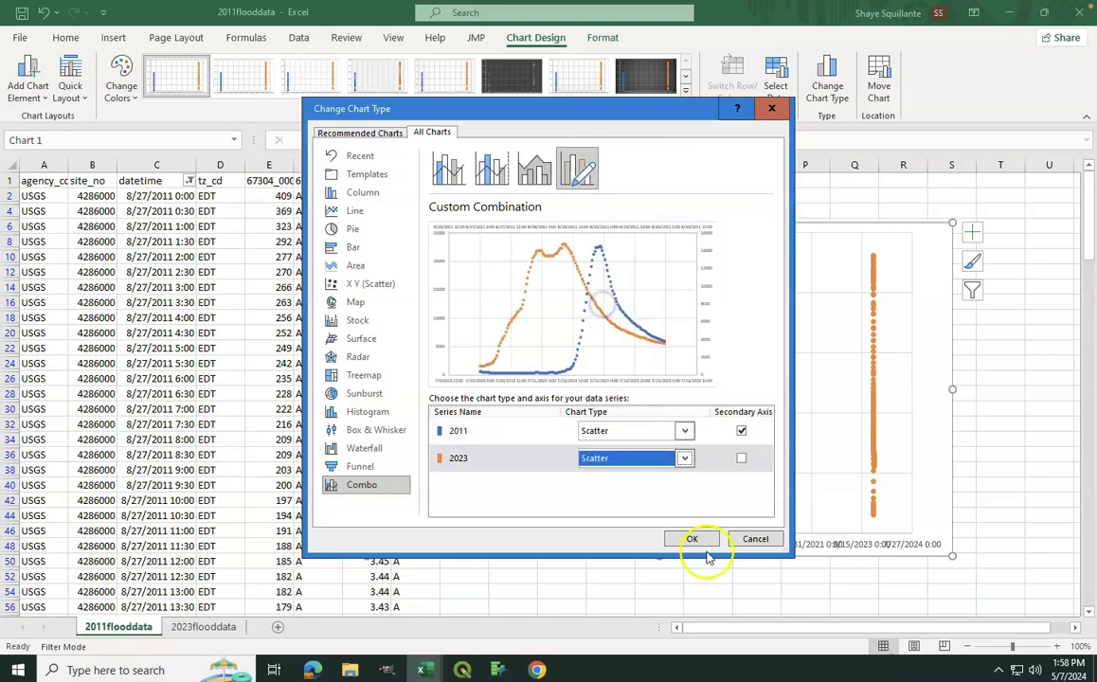
{"action": "left_click", "coordinate": [741, 431]}
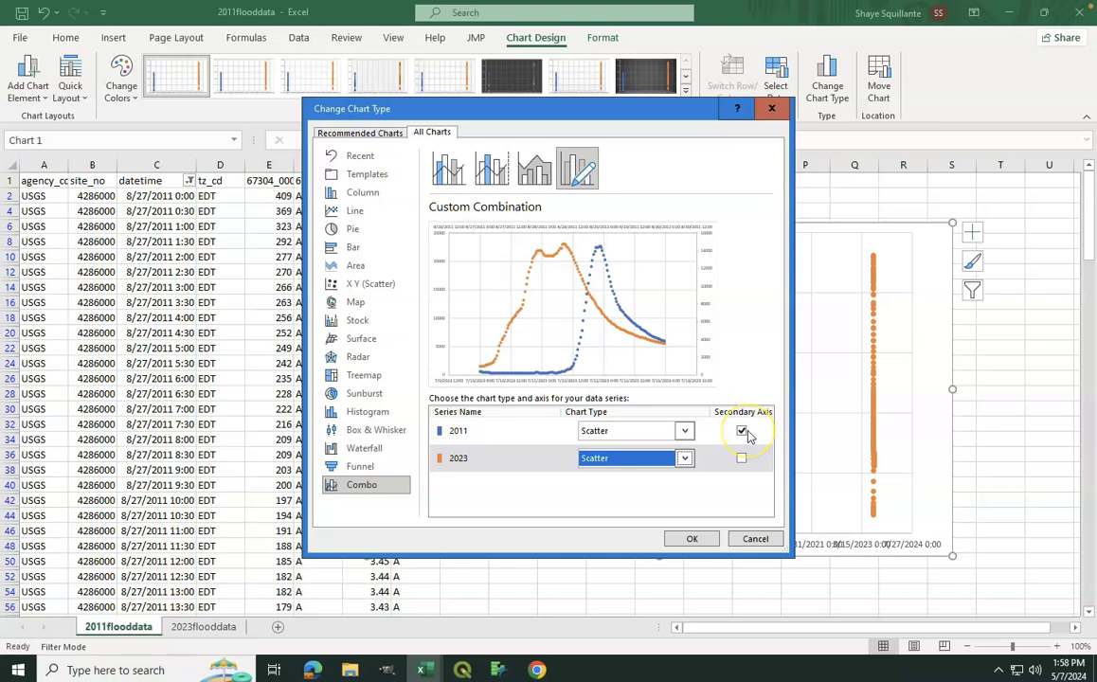
{"action": "left_click", "coordinate": [696, 539]}
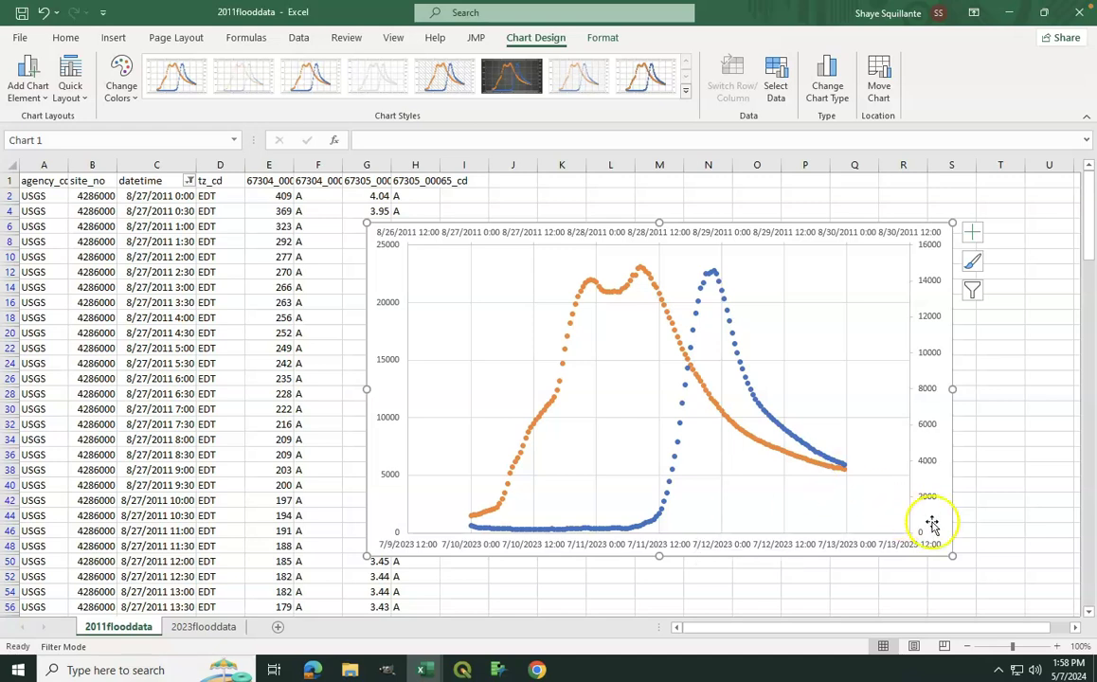
- Move the chart slightly up and left to about columns F to R and hide its secondary vertical axis
{"action": "left_click_drag", "start_coordinate": [914, 519], "coordinate": [874, 510]}
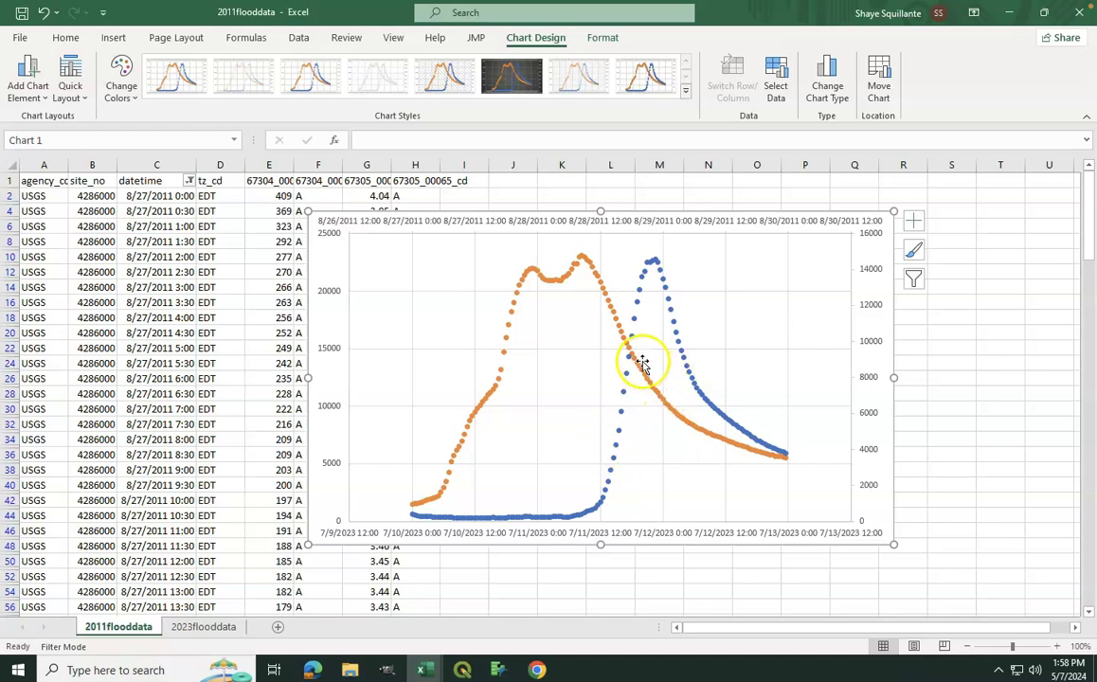
{"action": "left_click", "coordinate": [916, 224]}
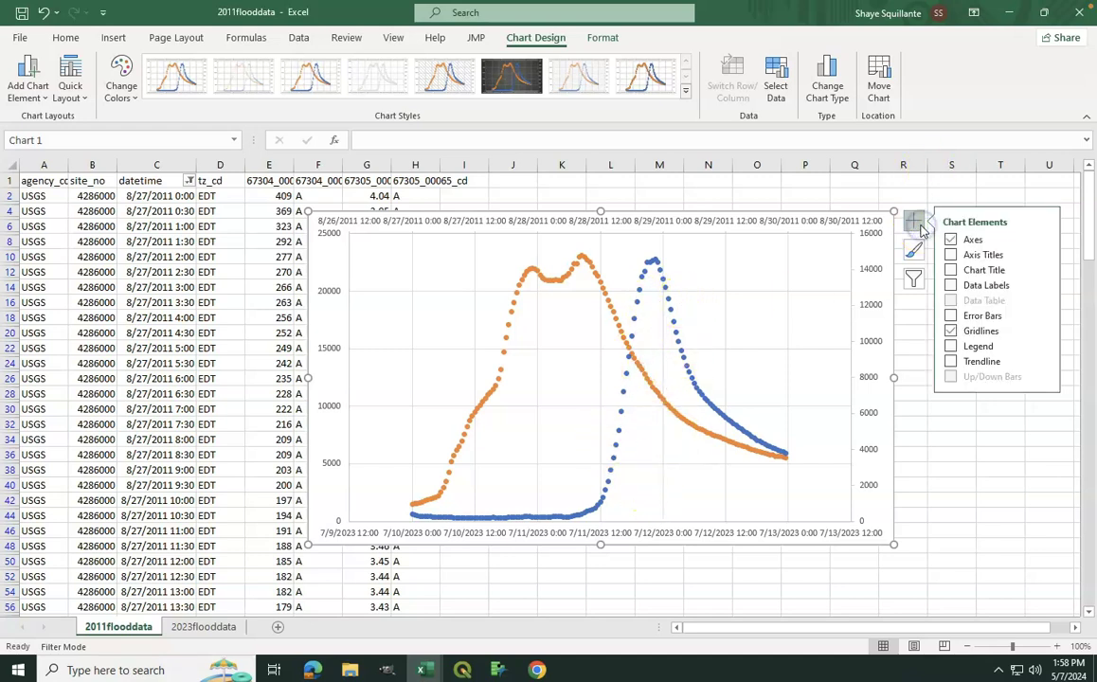
{"action": "left_click", "coordinate": [1043, 243]}
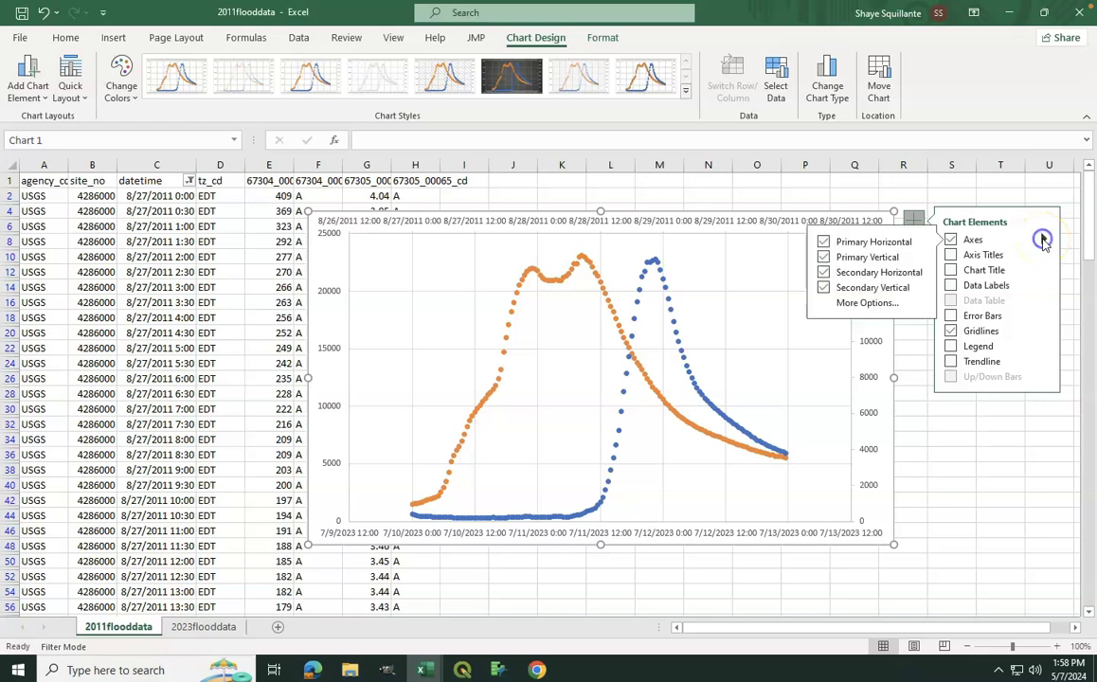
{"action": "left_click", "coordinate": [824, 288]}
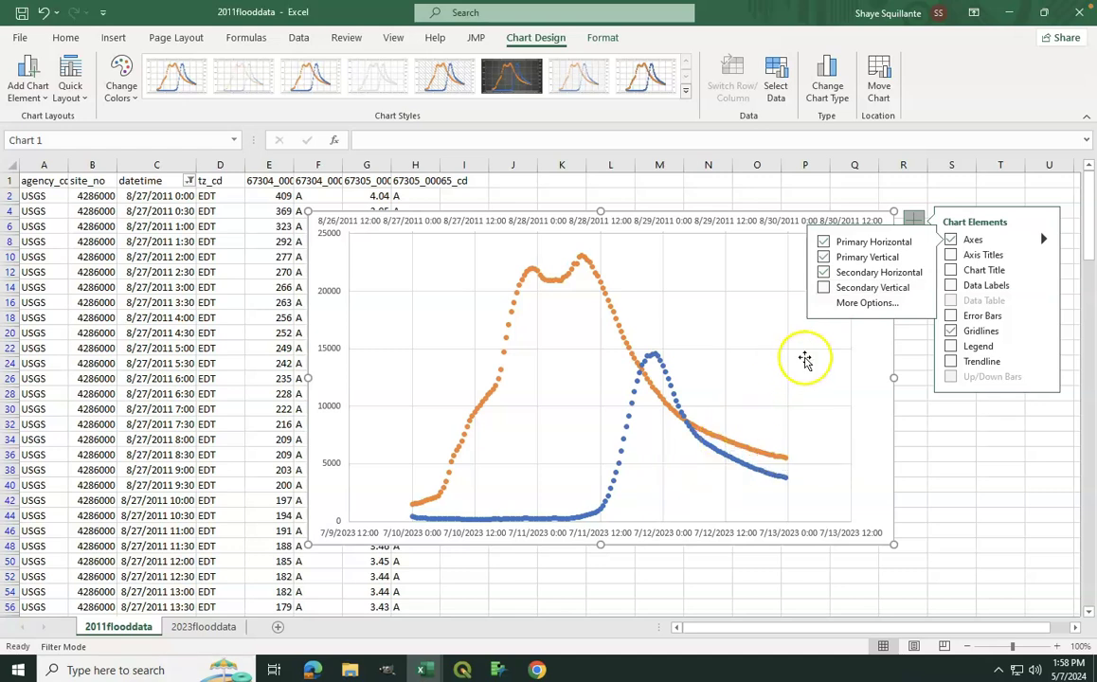
{"action": "left_click", "coordinate": [1037, 224]}
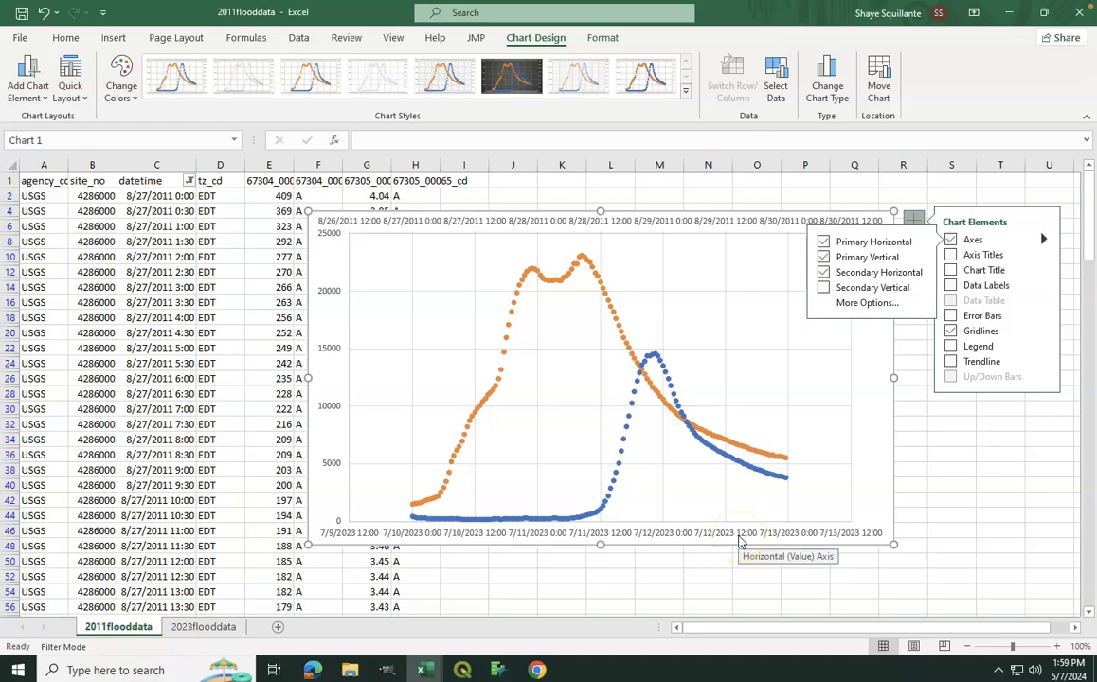
{"action": "left_click", "coordinate": [1041, 241]}
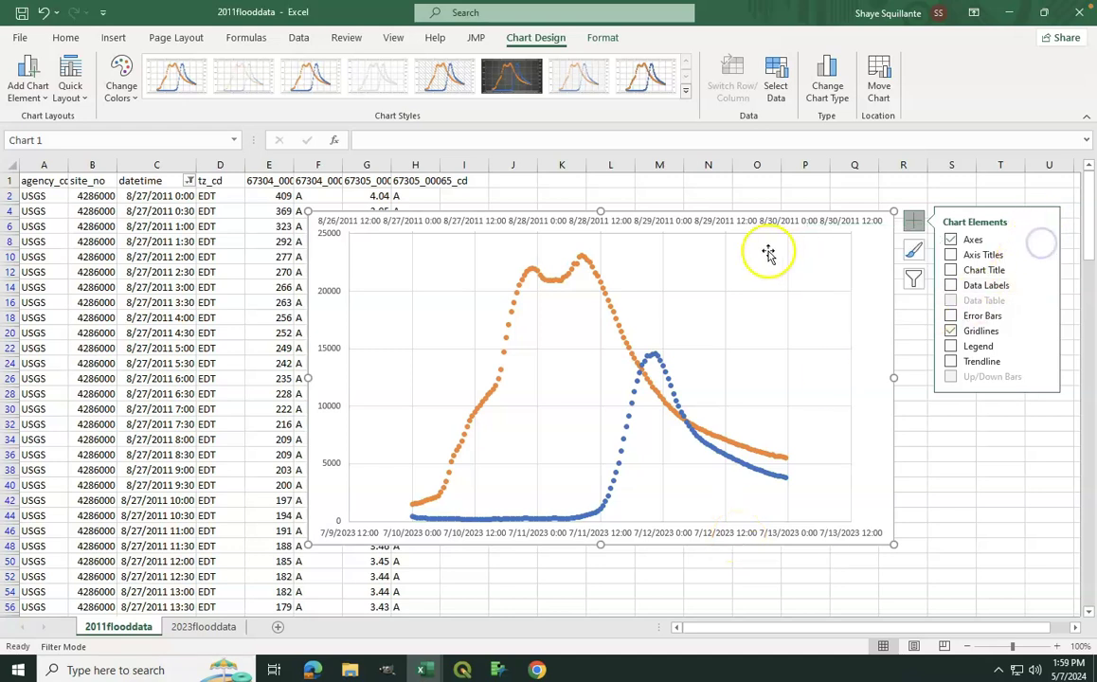
- Set the bounds of the secondary horizontal axis with the 2011 dates to minimum 40782 and maximum 40785
{"action": "double_click", "coordinate": [664, 224]}
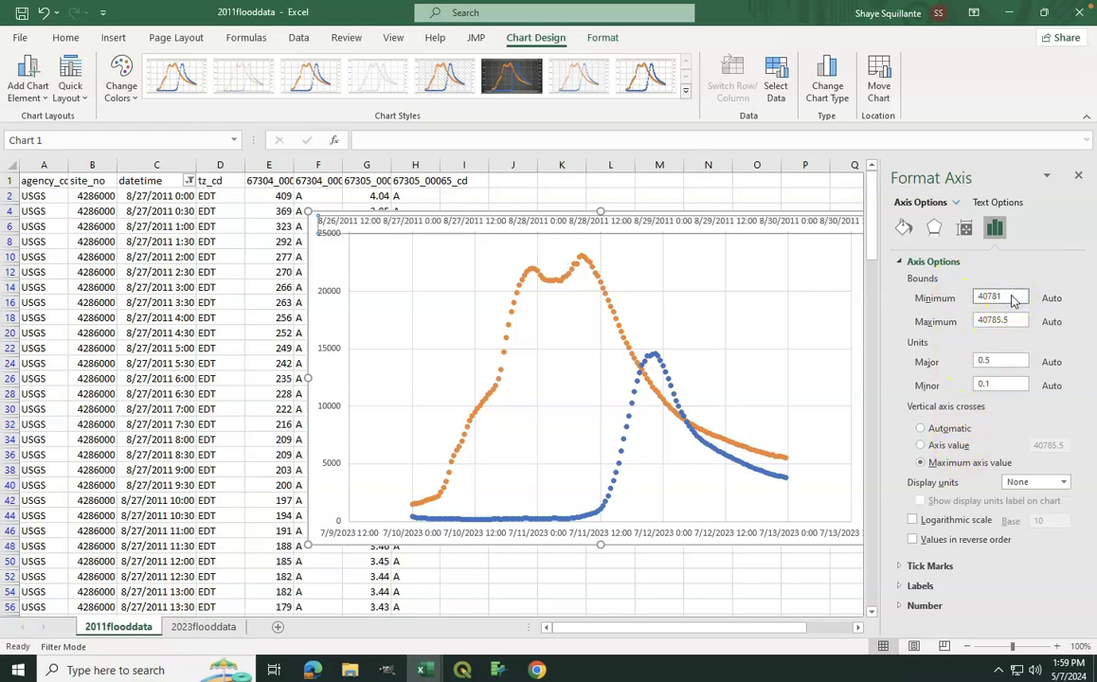
{"action": "key", "text": "Return"}
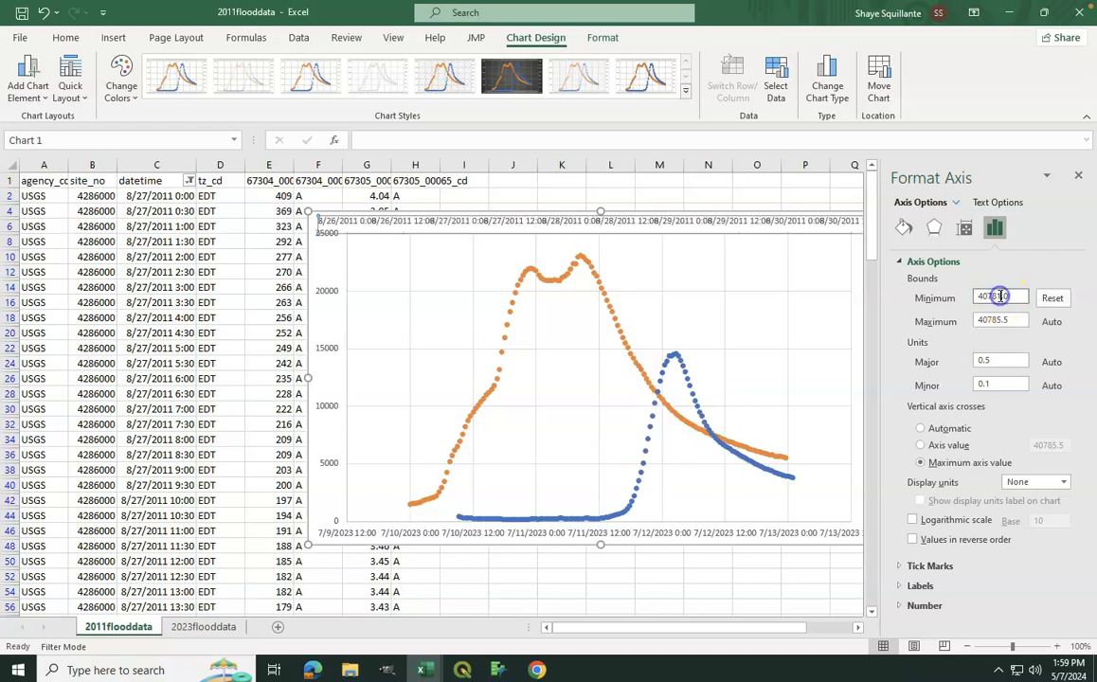
{"action": "type", "text": "2"}
{"action": "key", "text": "Return"}
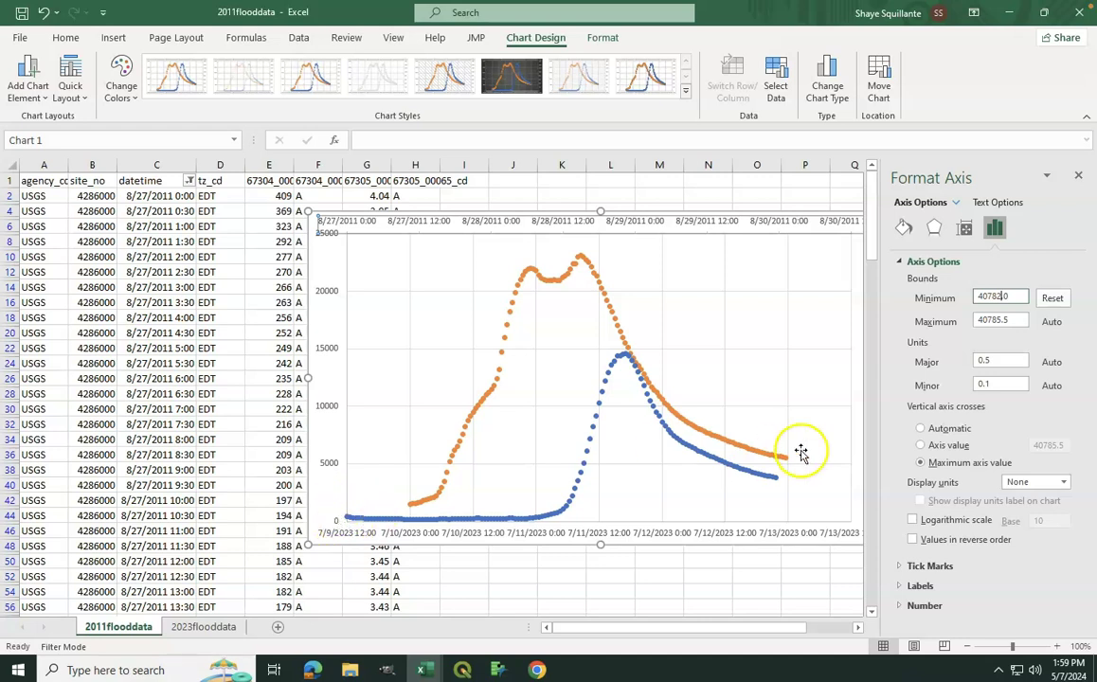
{"action": "left_click", "coordinate": [1015, 322]}
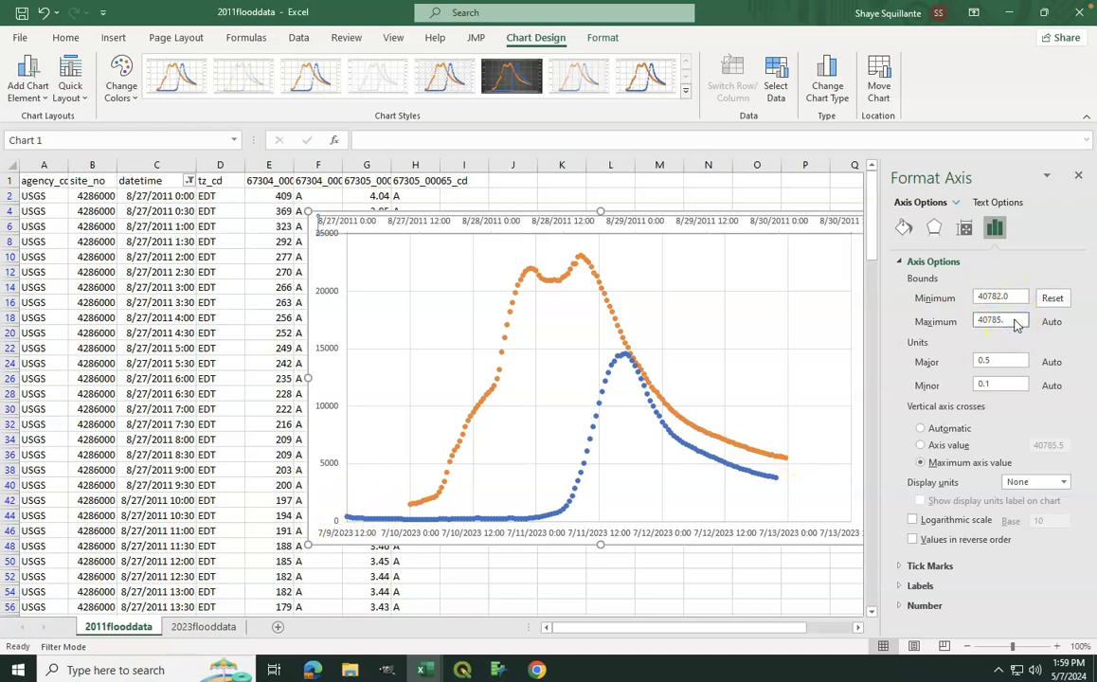
{"action": "key", "text": "Return"}
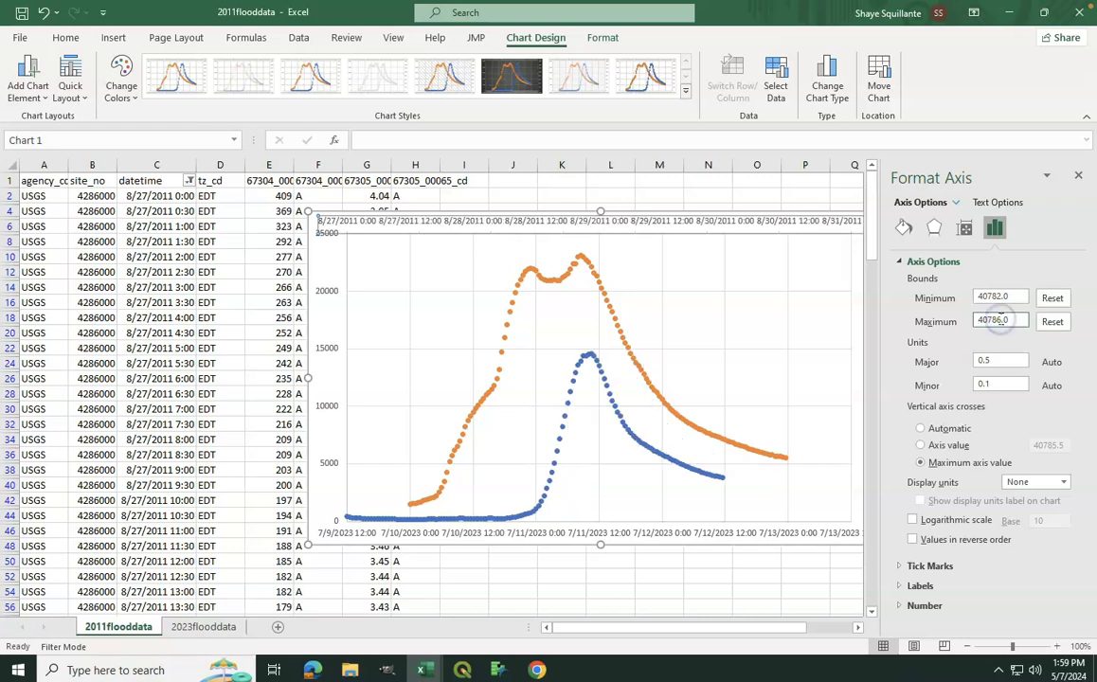
{"action": "key", "text": "Return"}
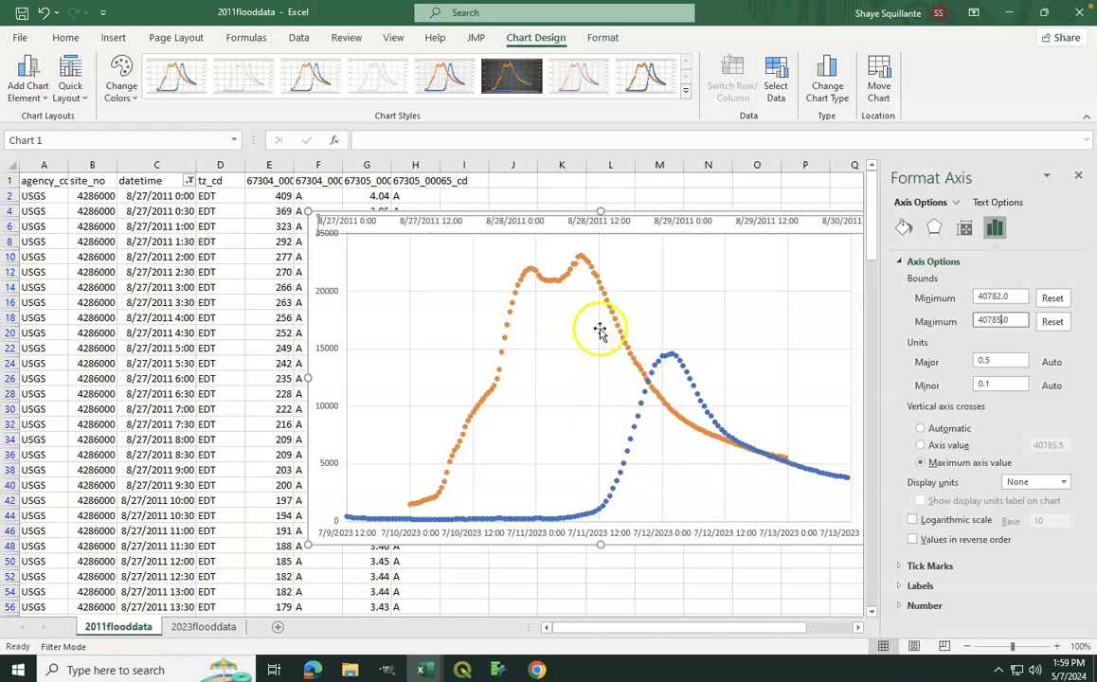
- Set the bounds of the primary horizontal axis with the 2023 dates to minimum 45117 and maximum 45120
{"action": "left_click", "coordinate": [669, 535]}
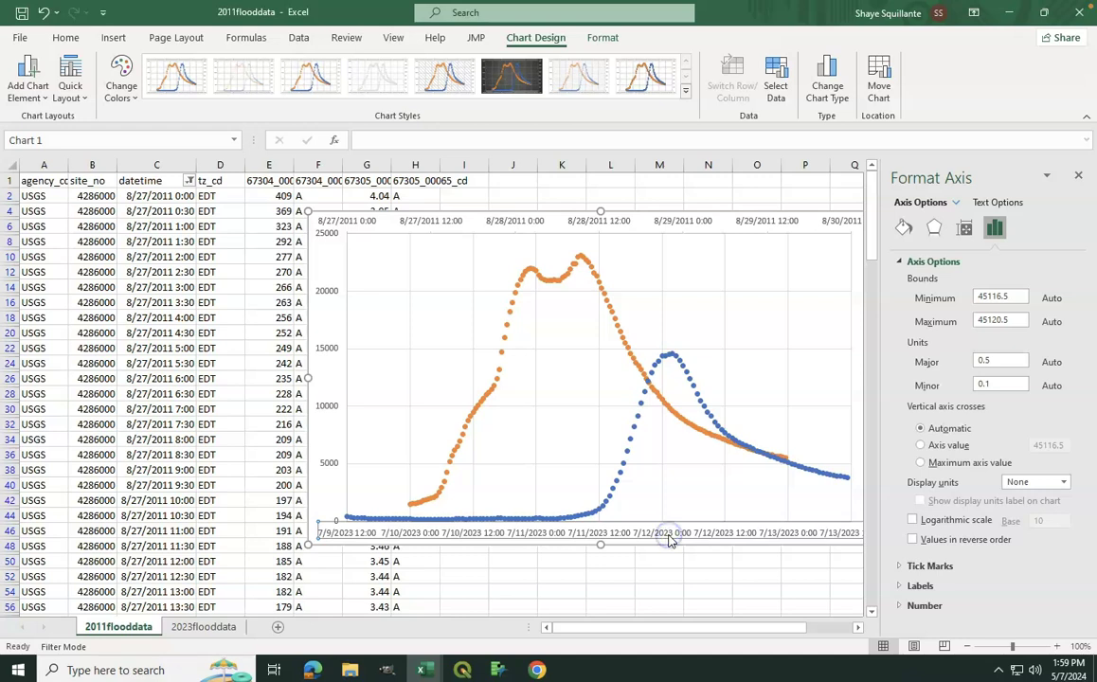
{"action": "key", "text": "BackSpace"}
{"action": "type", "text": "7"}
{"action": "key", "text": "Return"}
{"action": "left_click", "coordinate": [1013, 322]}
{"action": "key", "text": "BackSpace"}
{"action": "type", "text": "0"}
{"action": "key", "text": "Return"}
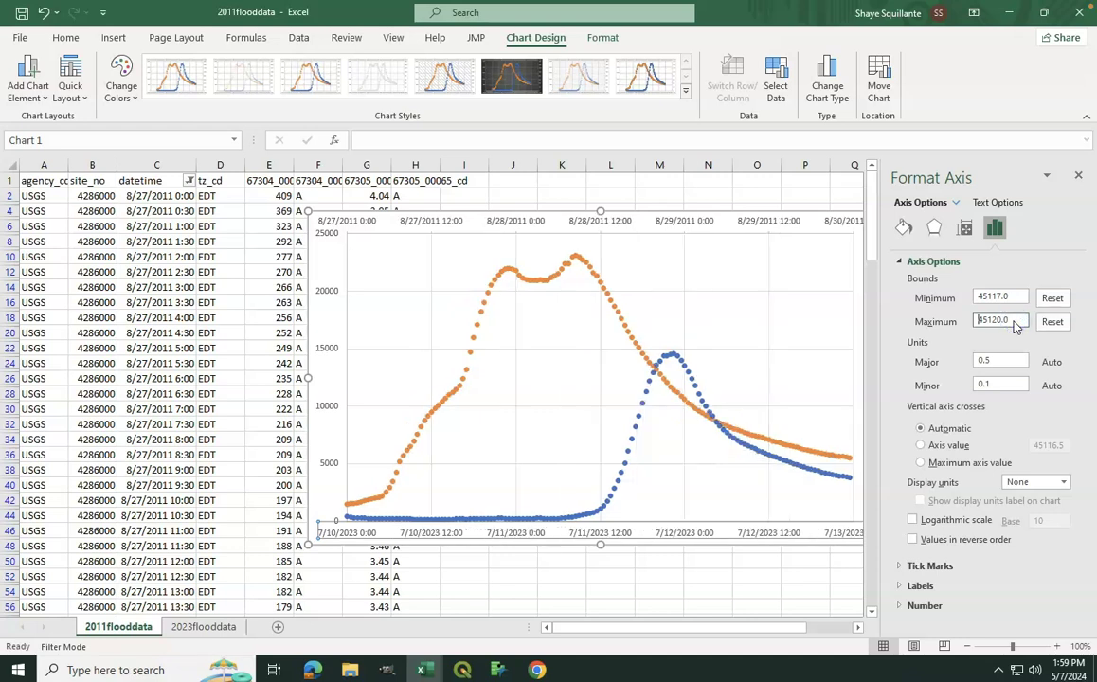
- Move the chart left to about columns D to O and add a primary vertical axis title reading "Discharge (cfs)"
{"action": "left_click", "coordinate": [381, 272]}
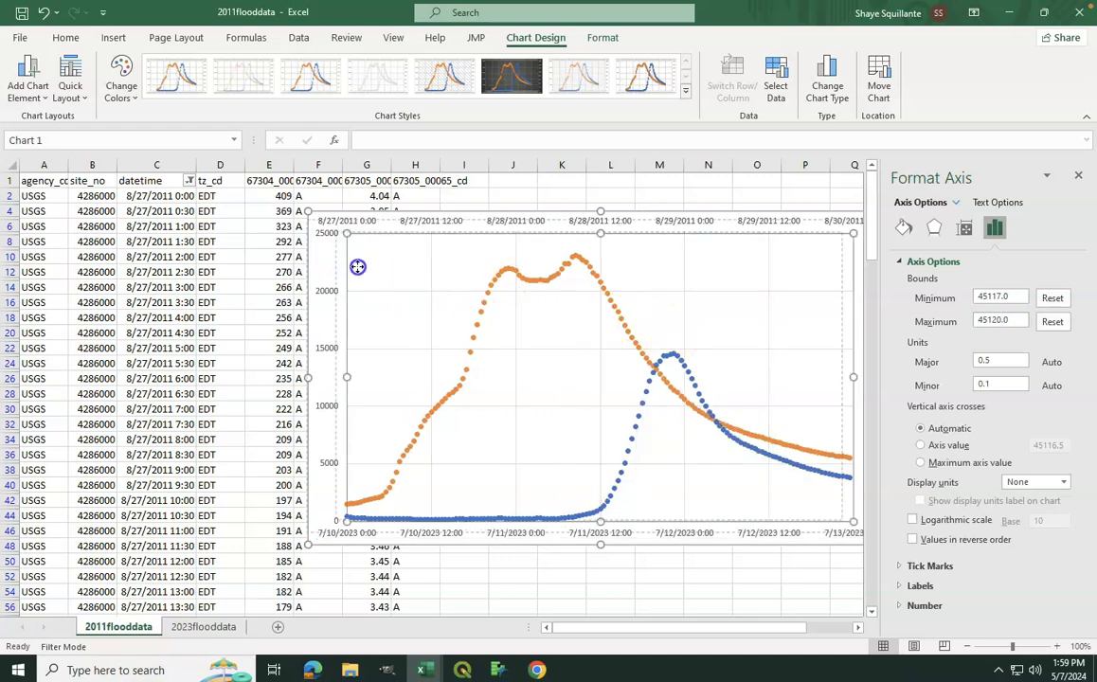
{"action": "left_click_drag", "start_coordinate": [370, 262], "coordinate": [218, 263]}
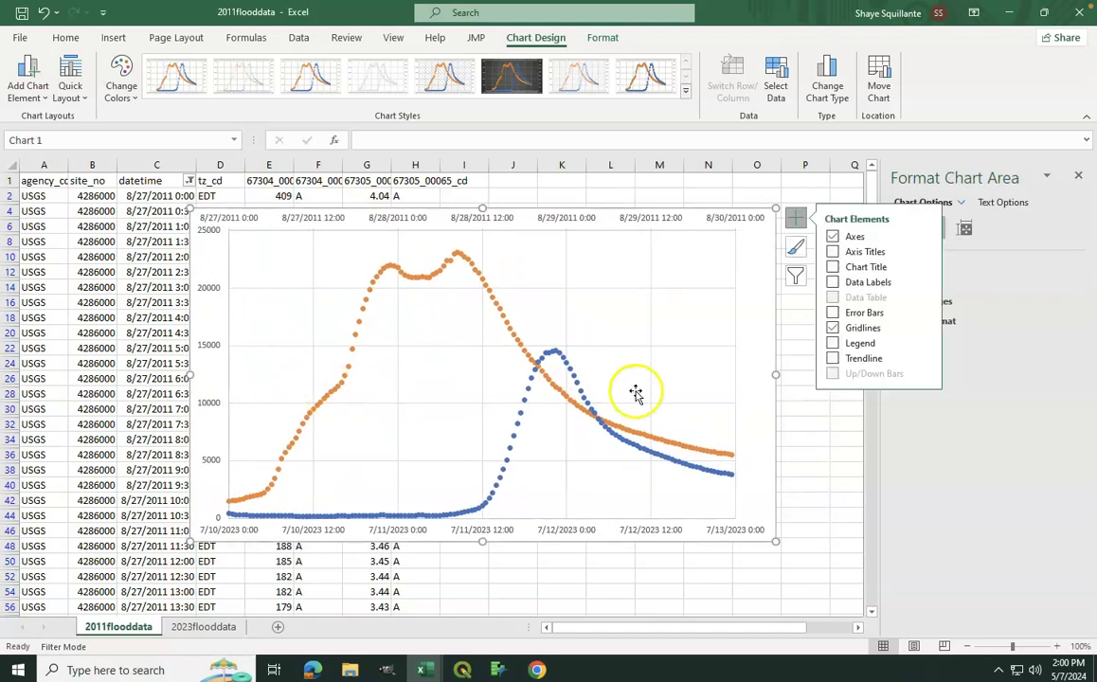
{"action": "left_click", "coordinate": [926, 252]}
{"action": "left_click", "coordinate": [957, 254]}
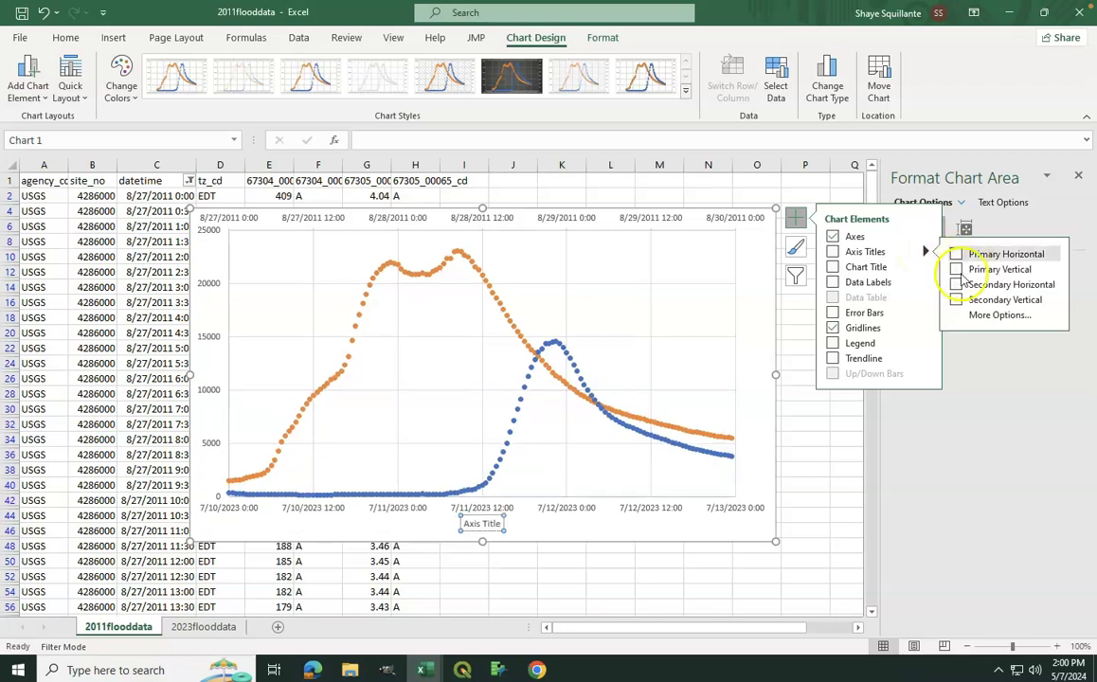
{"action": "left_click", "coordinate": [957, 269]}
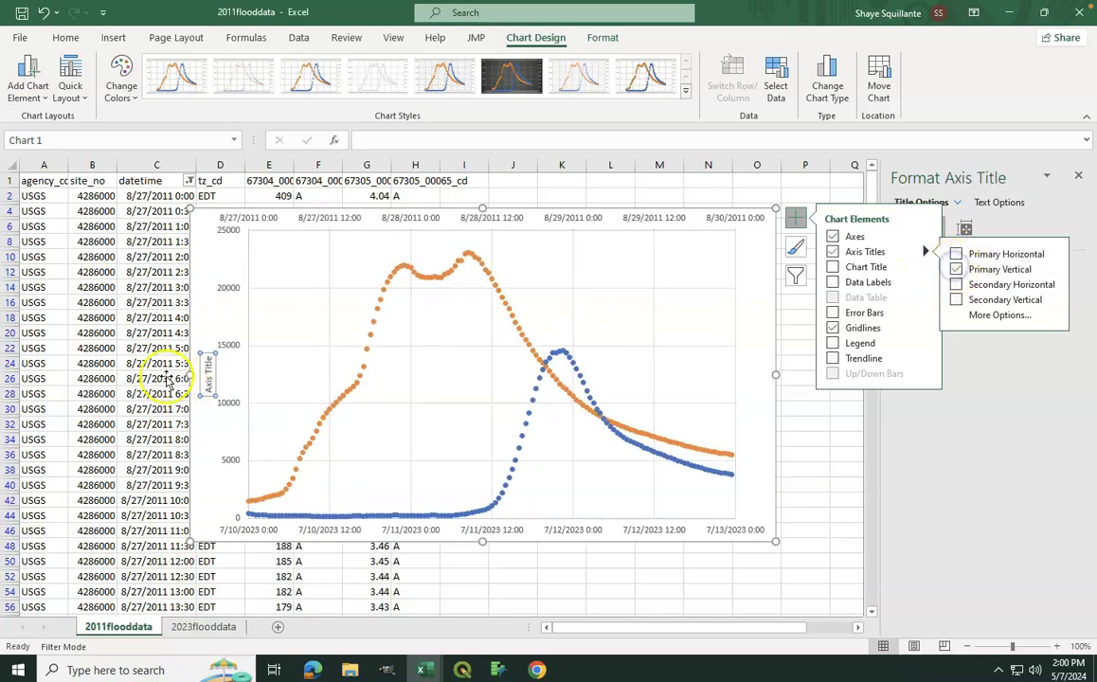
{"action": "left_click", "coordinate": [211, 378]}
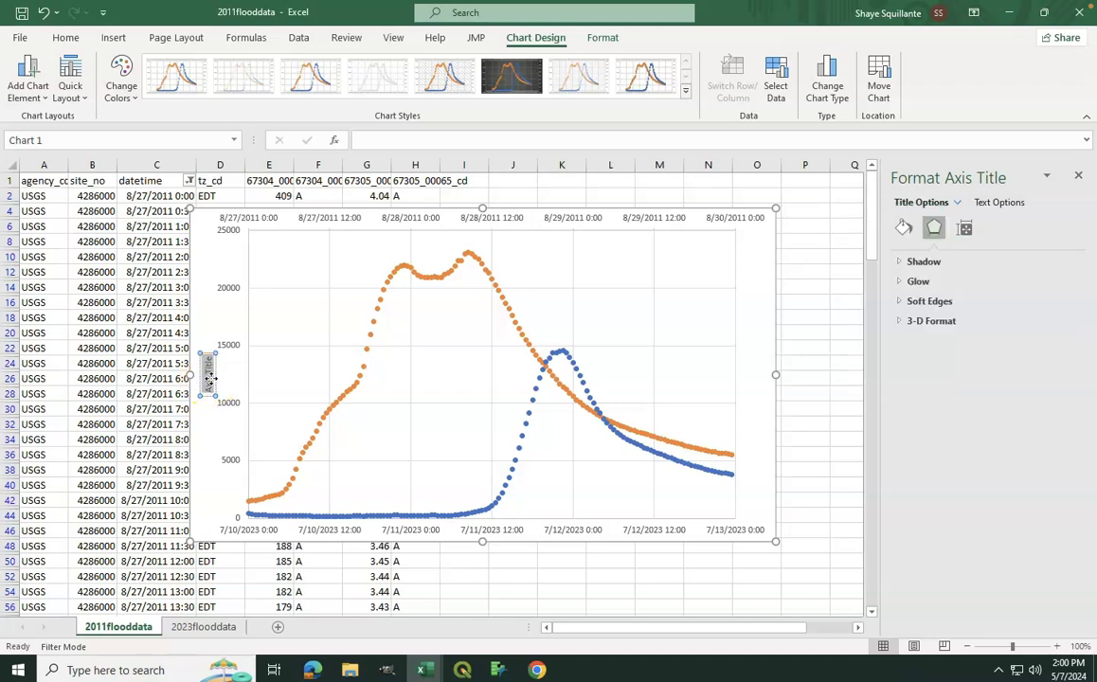
{"action": "key", "text": "BackSpace"}
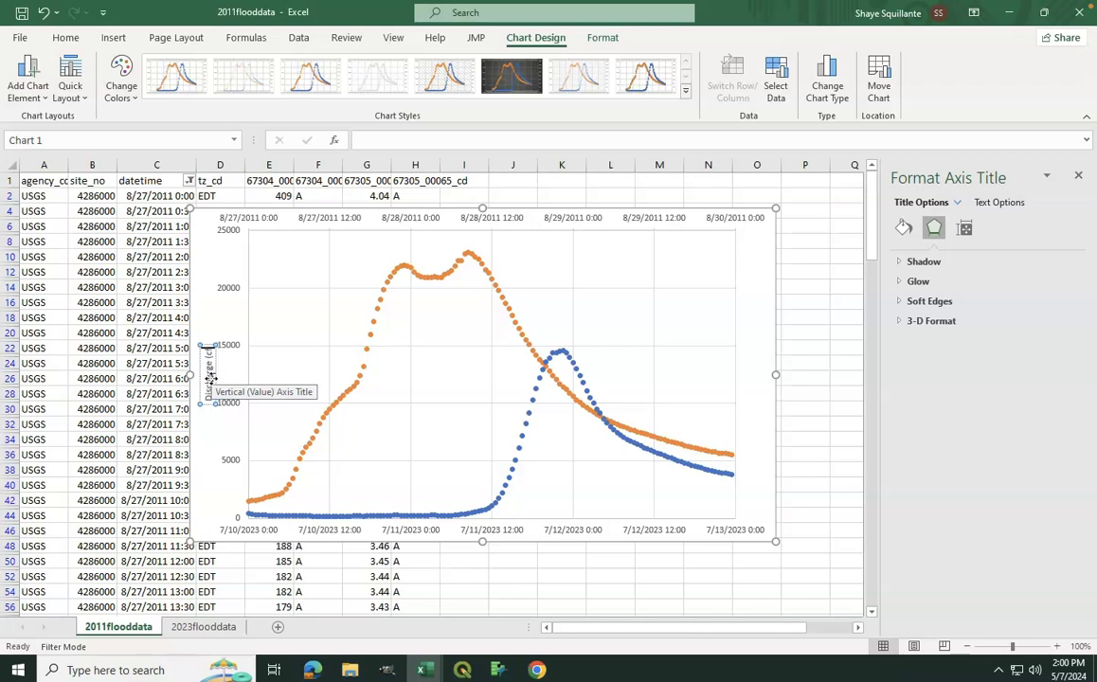
- Add a legend to the chart
{"action": "left_click", "coordinate": [749, 318]}
{"action": "left_click", "coordinate": [802, 223]}
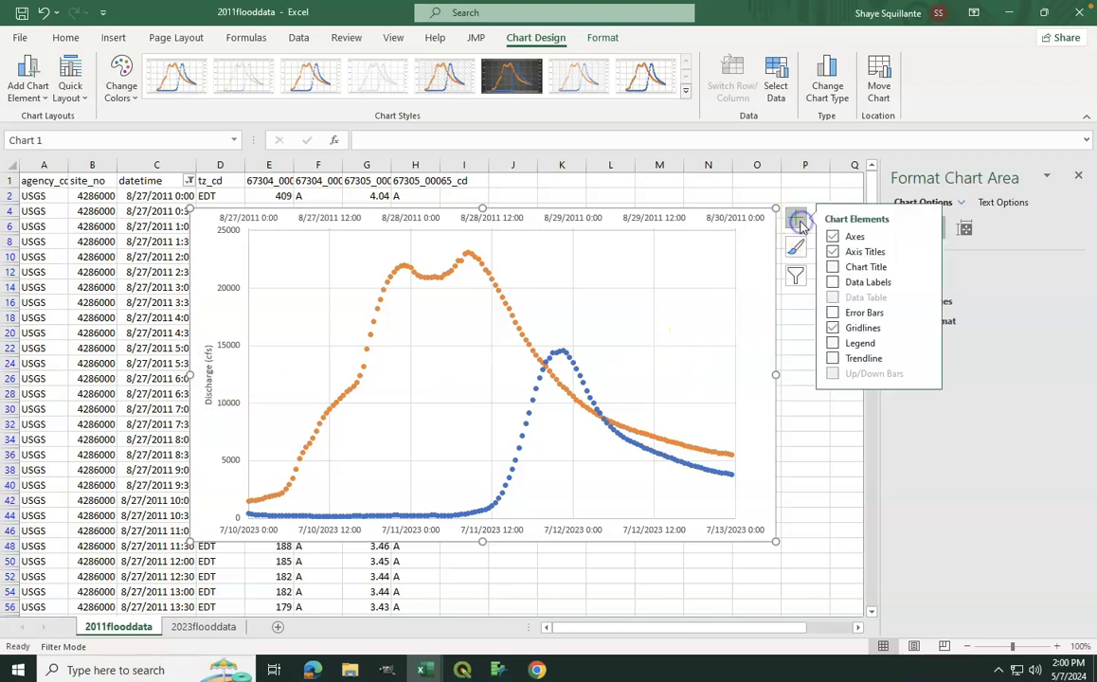
{"action": "left_click", "coordinate": [834, 343]}
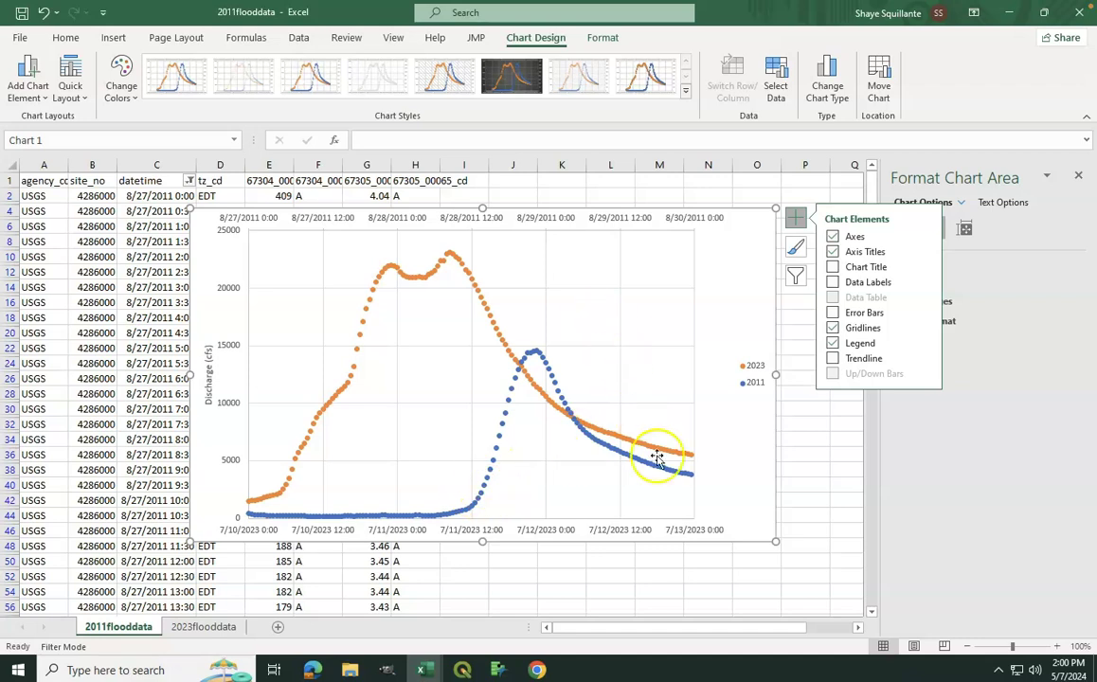
- Change the 2023 series markers to the built-in diamond type
{"action": "left_click", "coordinate": [499, 332]}
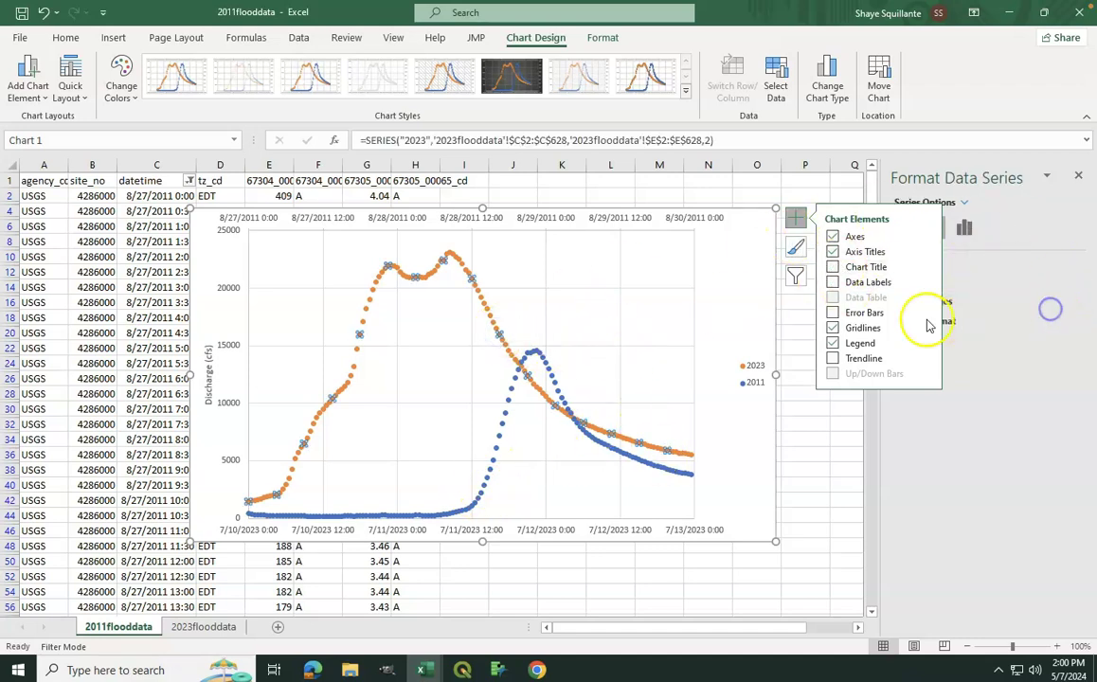
{"action": "left_click", "coordinate": [808, 205]}
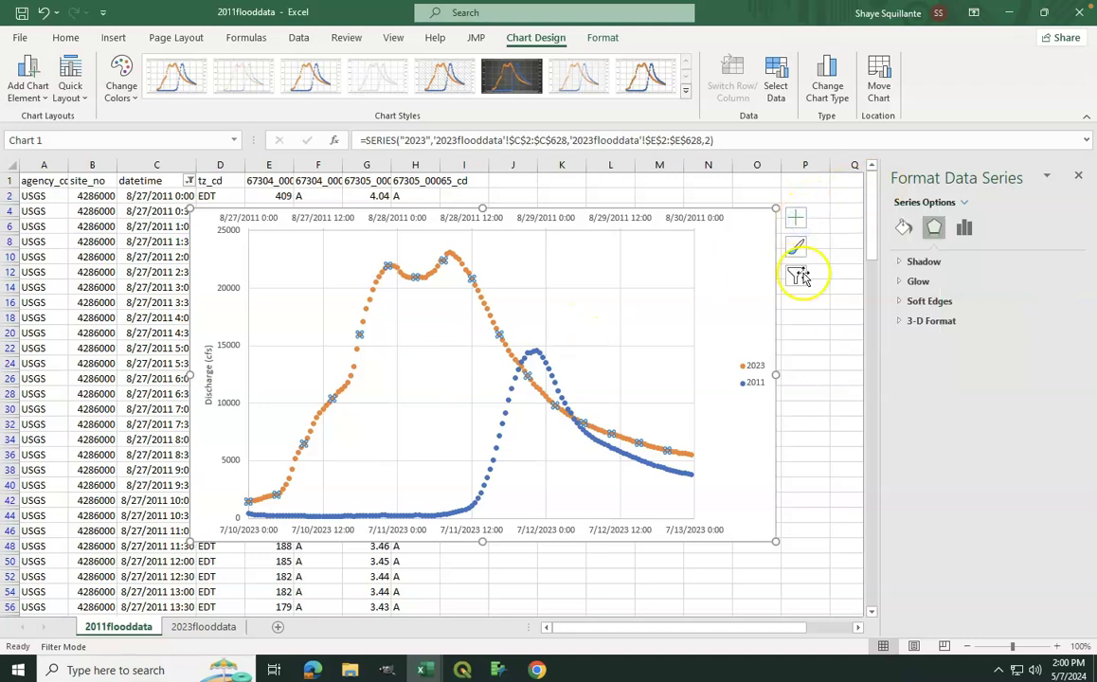
{"action": "left_click", "coordinate": [903, 228]}
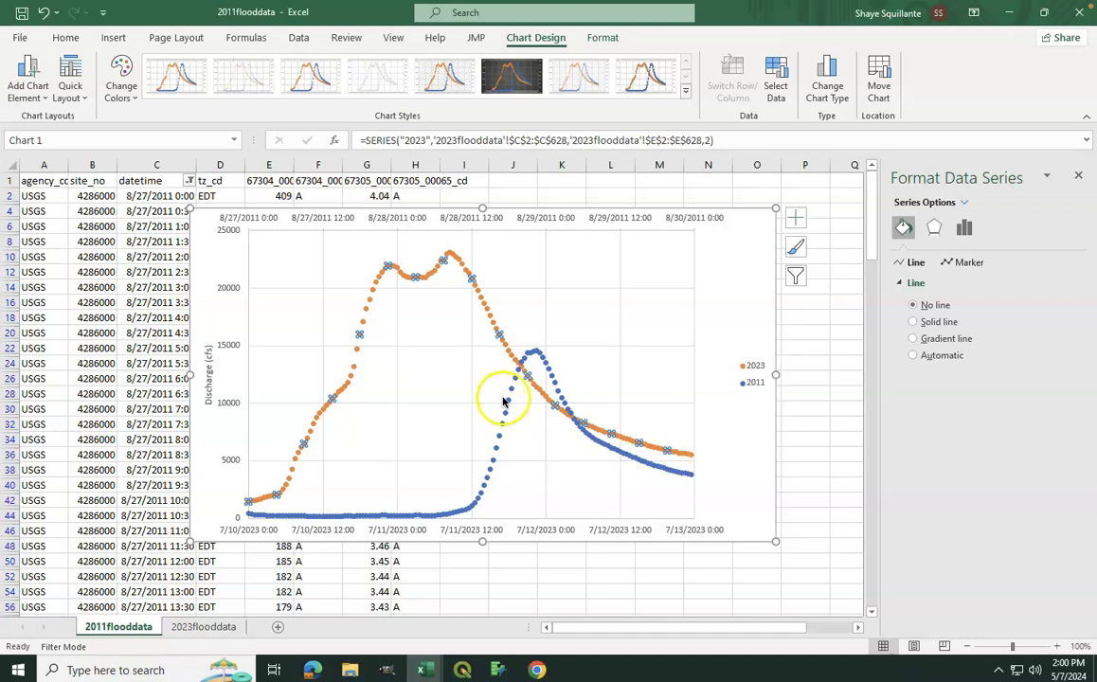
{"action": "left_click", "coordinate": [966, 264]}
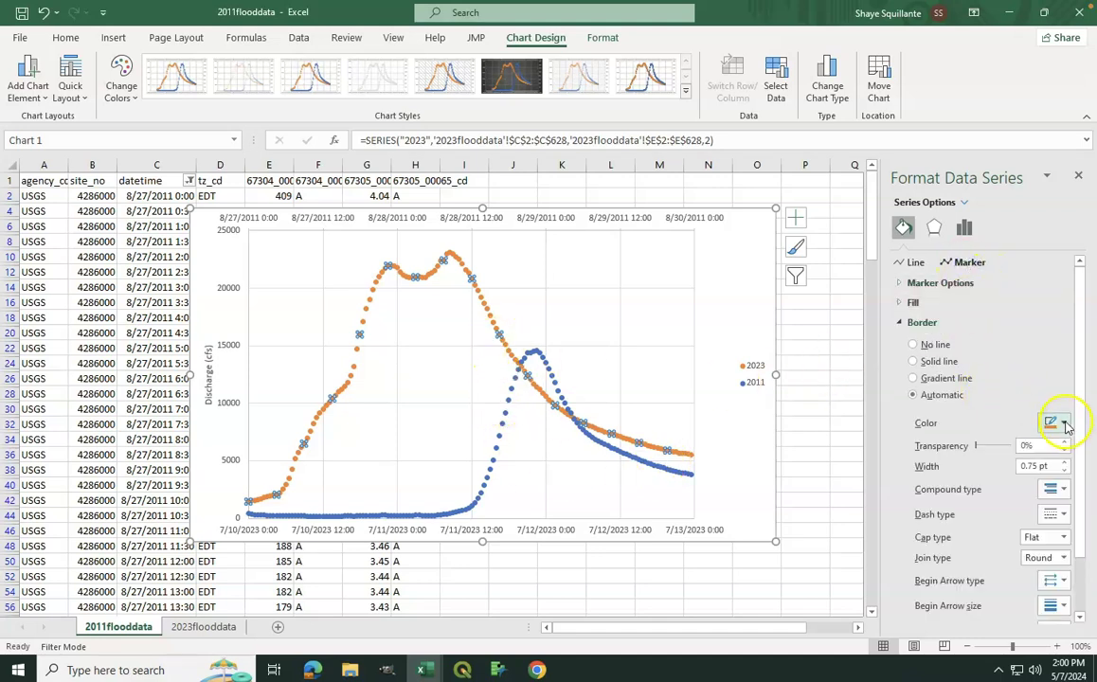
{"action": "left_click", "coordinate": [900, 282]}
{"action": "left_click", "coordinate": [914, 337]}
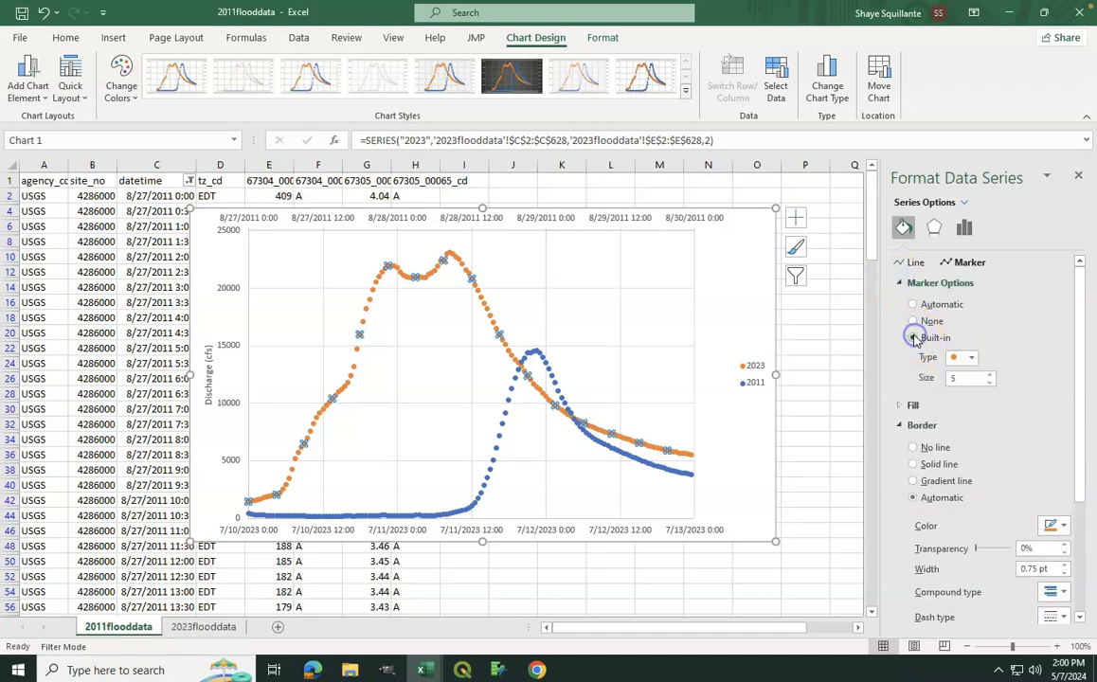
{"action": "left_click", "coordinate": [972, 358]}
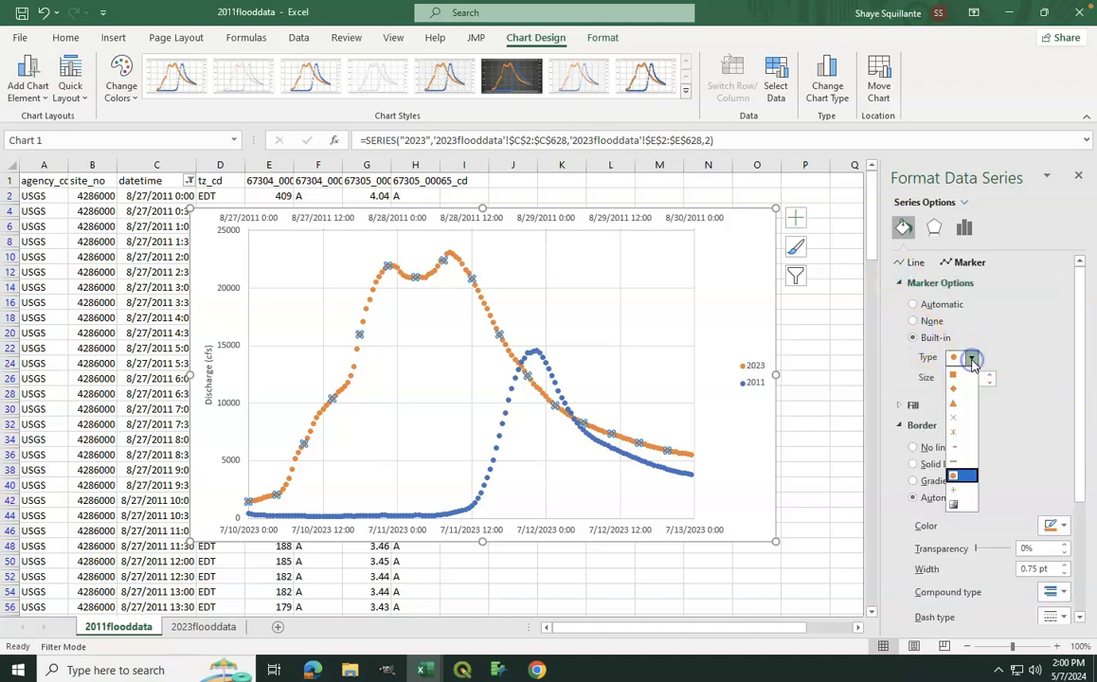
{"action": "left_click", "coordinate": [959, 389]}
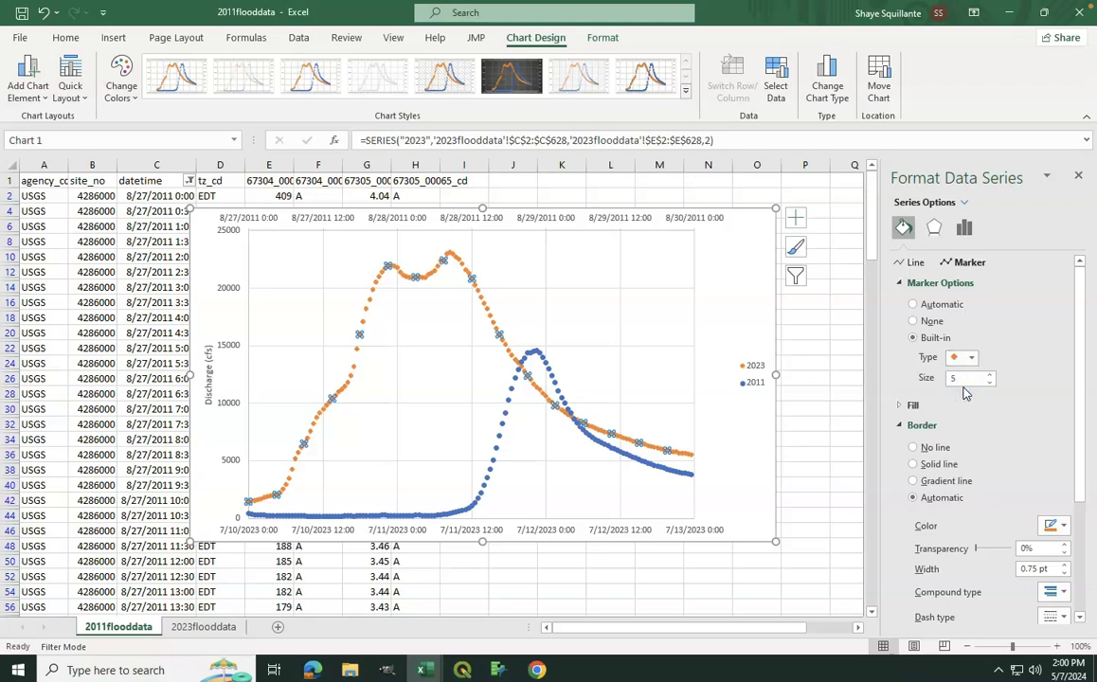
- Color the border and fill of the 2023 series markers green
{"action": "left_click", "coordinate": [1065, 527]}
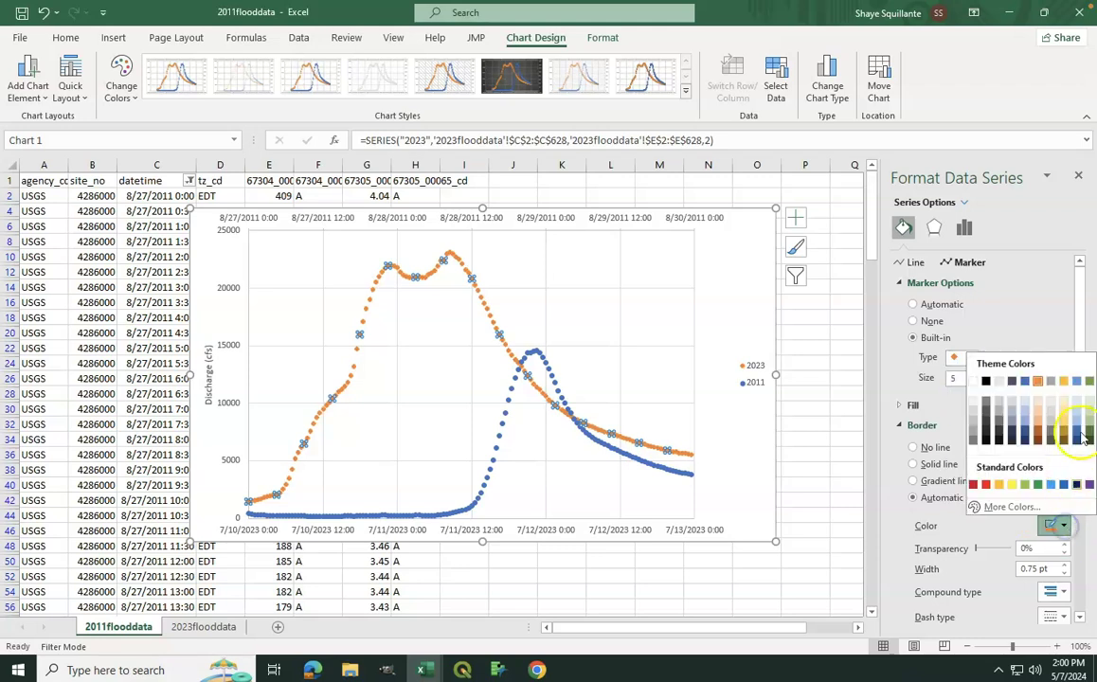
{"action": "left_click", "coordinate": [1046, 462]}
{"action": "scroll", "coordinate": [1042, 474], "scroll_direction": "down", "scroll_amount": 3}
{"action": "scroll", "coordinate": [1042, 478], "scroll_direction": "down", "scroll_amount": 1}
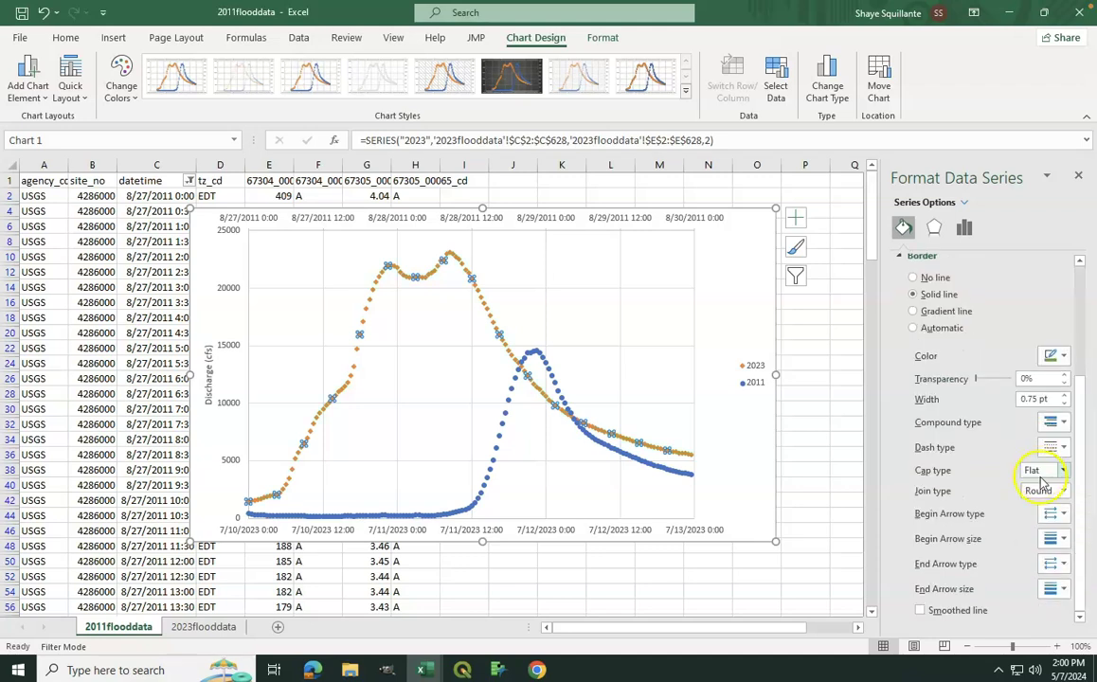
{"action": "scroll", "coordinate": [1027, 379], "scroll_direction": "up", "scroll_amount": 5}
{"action": "left_click", "coordinate": [901, 381]}
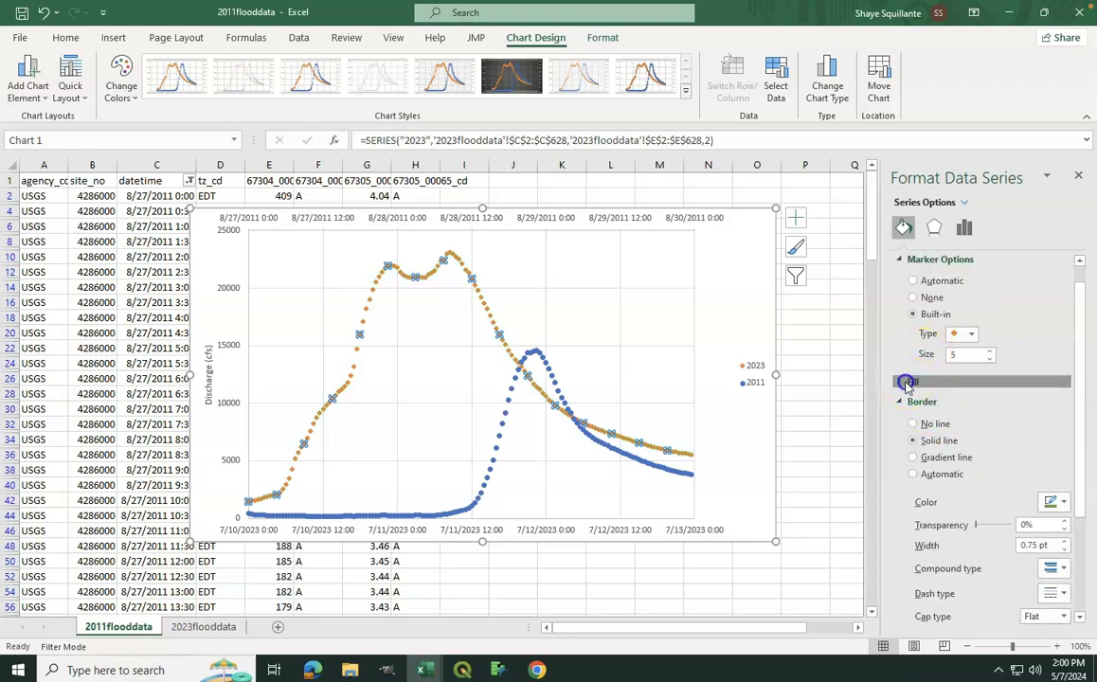
{"action": "left_click", "coordinate": [1066, 518]}
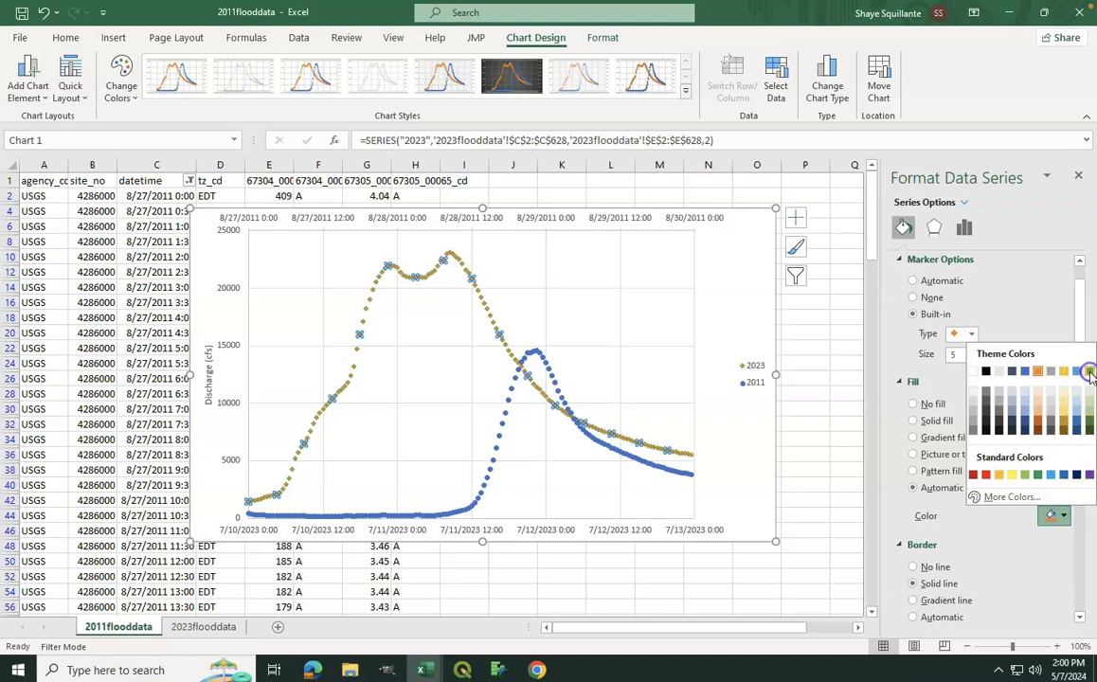
{"action": "left_click", "coordinate": [1090, 375]}
- Change the 2011 series markers to the built-in triangle type
{"action": "left_click", "coordinate": [669, 472]}
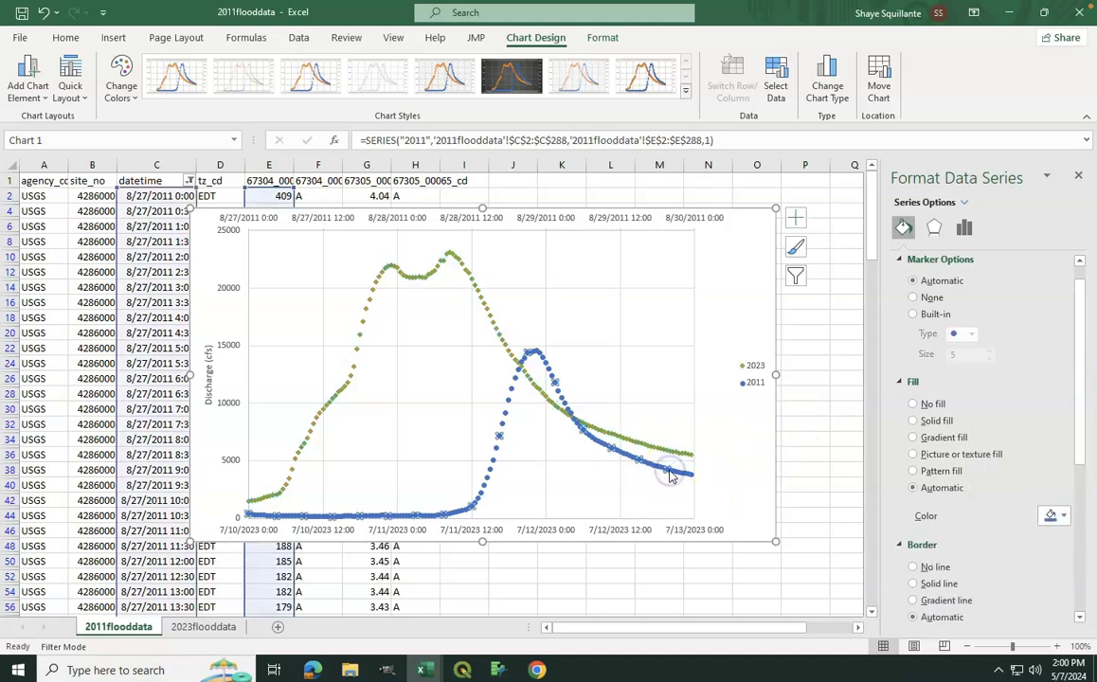
{"action": "left_click", "coordinate": [913, 313]}
{"action": "left_click", "coordinate": [971, 333]}
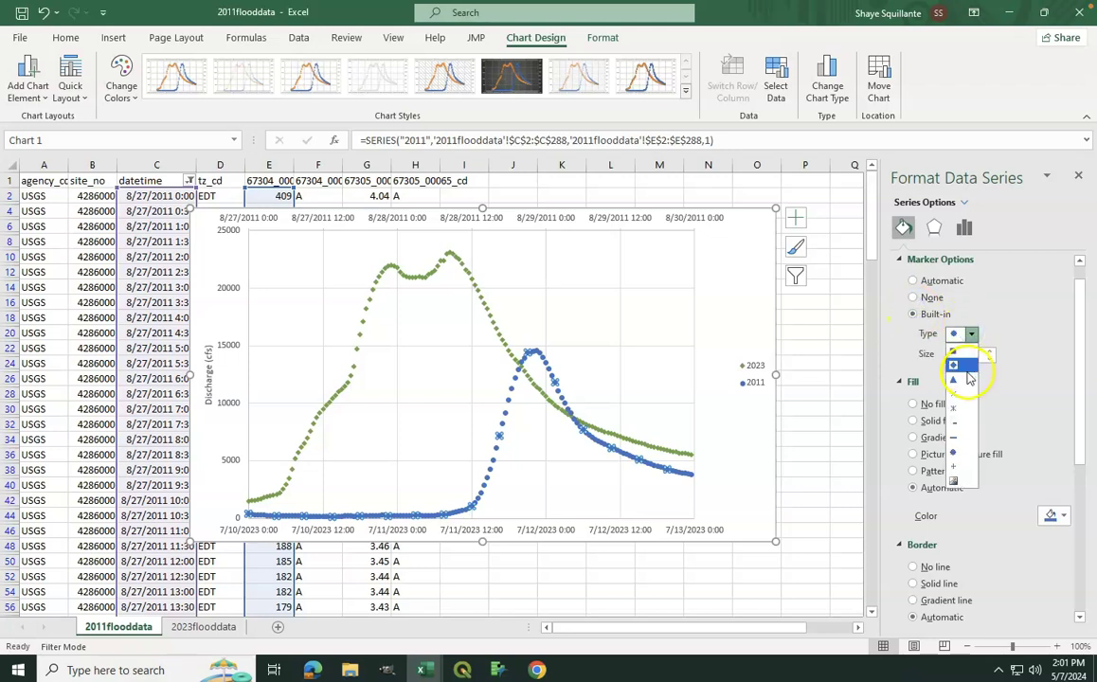
{"action": "left_click", "coordinate": [967, 379]}
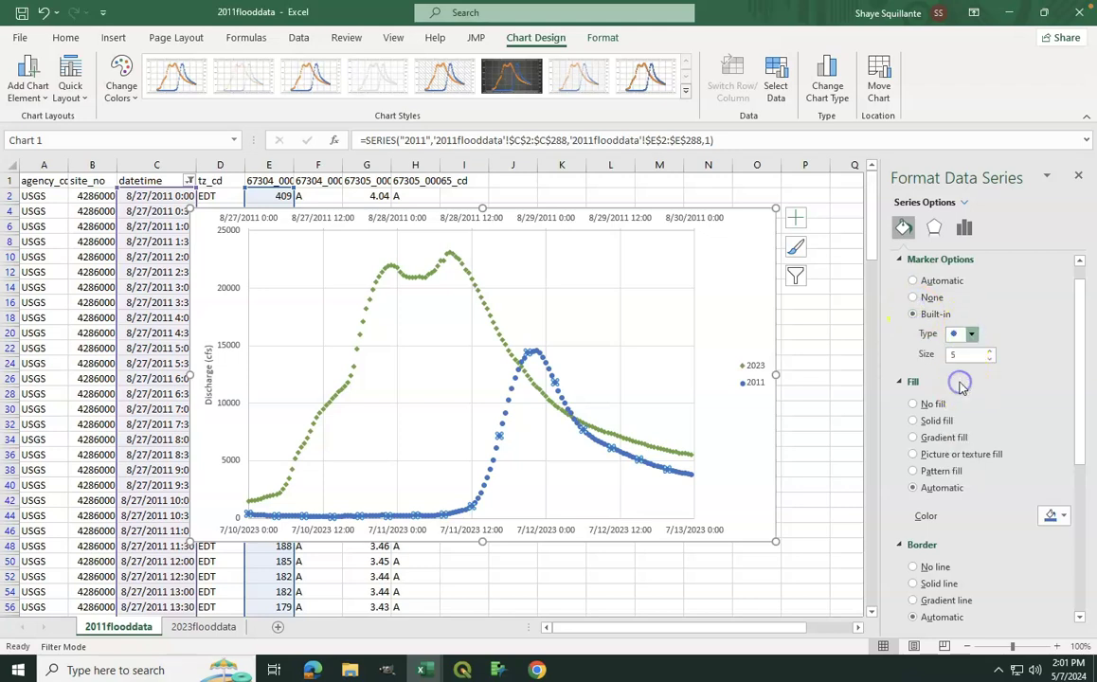
- Color the fill and border of the 2011 series markers purple
{"action": "left_click", "coordinate": [1063, 516]}
{"action": "left_click", "coordinate": [983, 446]}
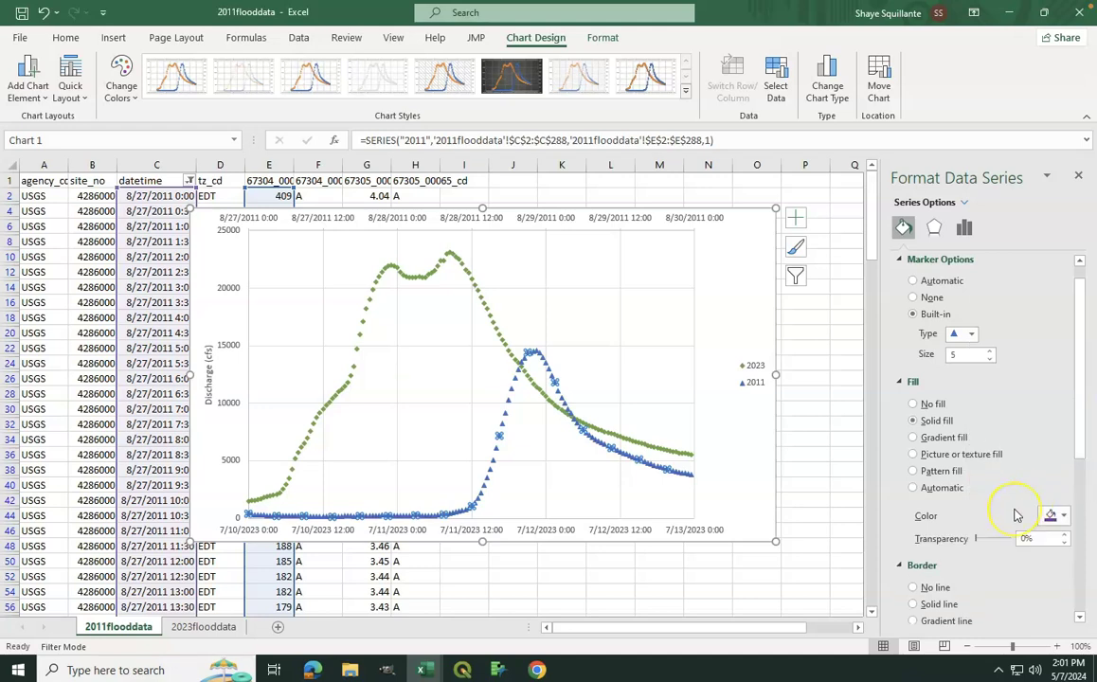
{"action": "scroll", "coordinate": [1017, 516], "scroll_direction": "down", "scroll_amount": 3}
{"action": "left_click", "coordinate": [1060, 519]}
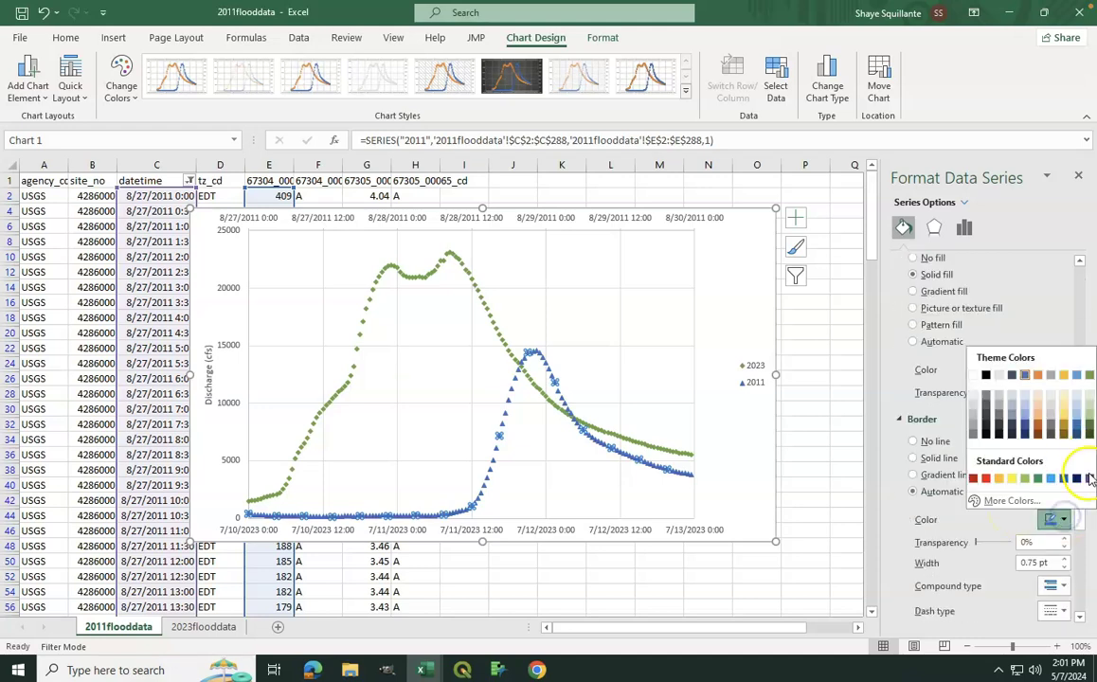
{"action": "left_click", "coordinate": [1088, 479]}
{"action": "scroll", "coordinate": [1009, 294], "scroll_direction": "up", "scroll_amount": 5}
{"action": "left_click", "coordinate": [751, 362]}
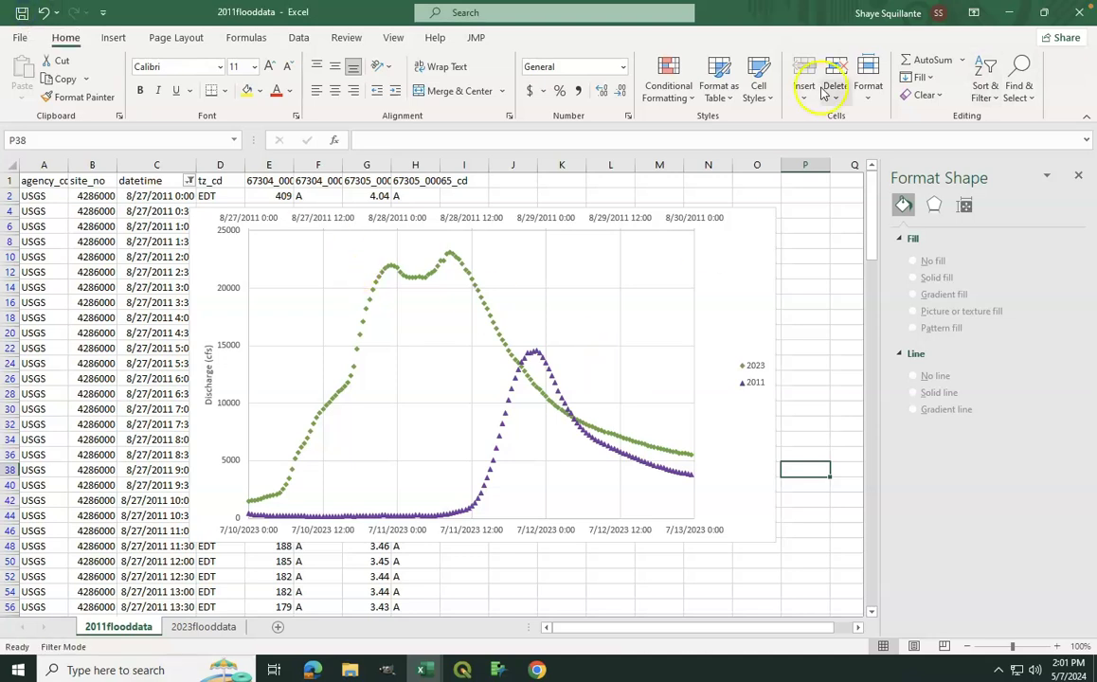
- Move the chart right to about columns F to Q and bring the whole chart into view
{"action": "left_click", "coordinate": [740, 302]}
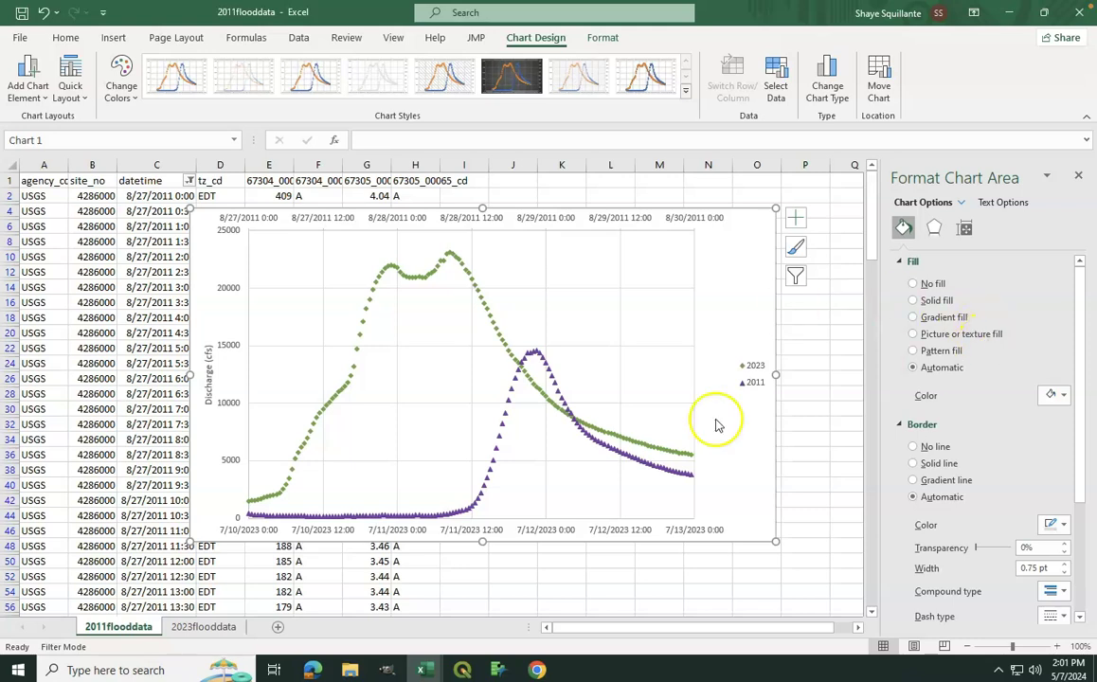
{"action": "left_click", "coordinate": [813, 375]}
{"action": "left_click", "coordinate": [727, 254]}
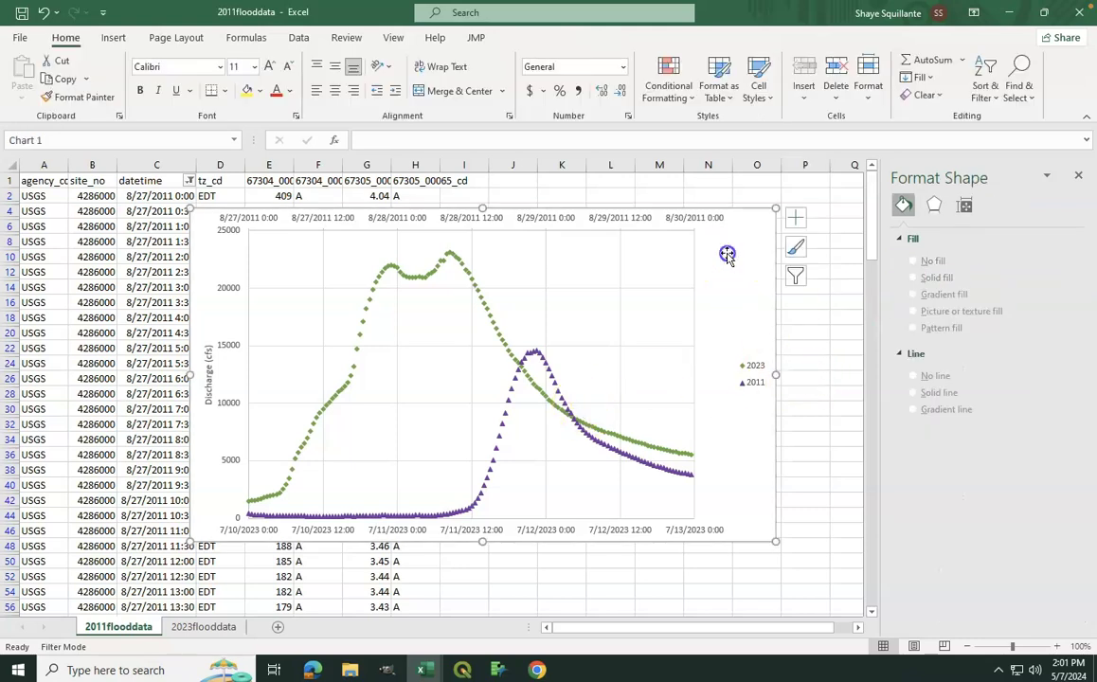
{"action": "left_click_drag", "start_coordinate": [727, 254], "coordinate": [823, 253]}
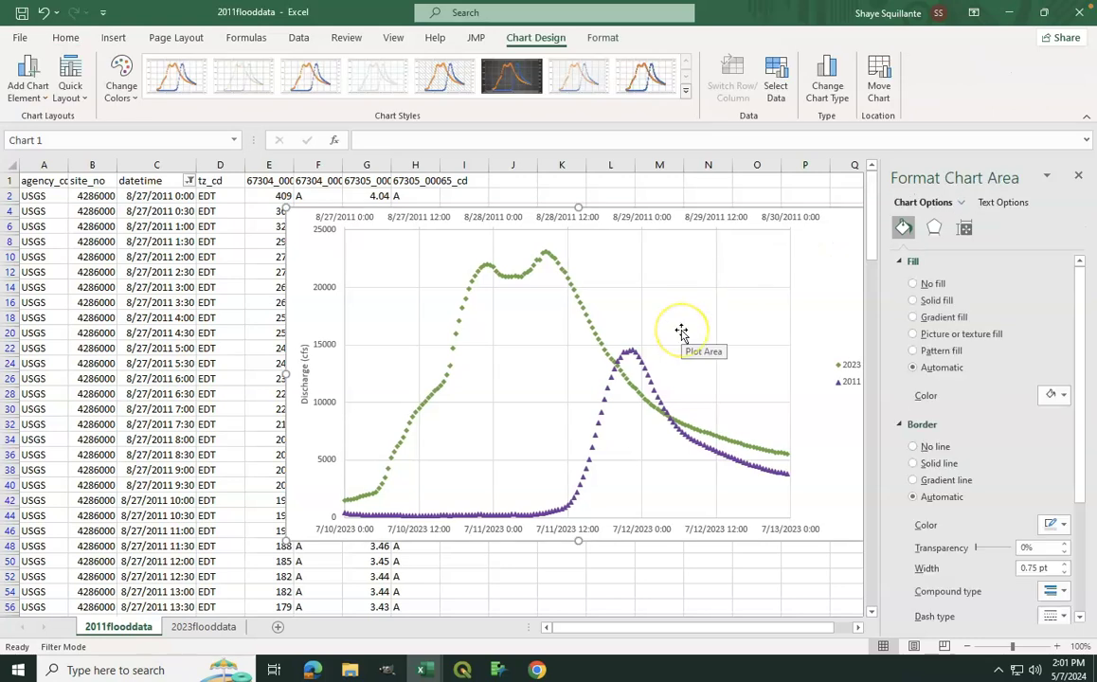
{"action": "left_click_drag", "start_coordinate": [625, 630], "coordinate": [648, 630]}
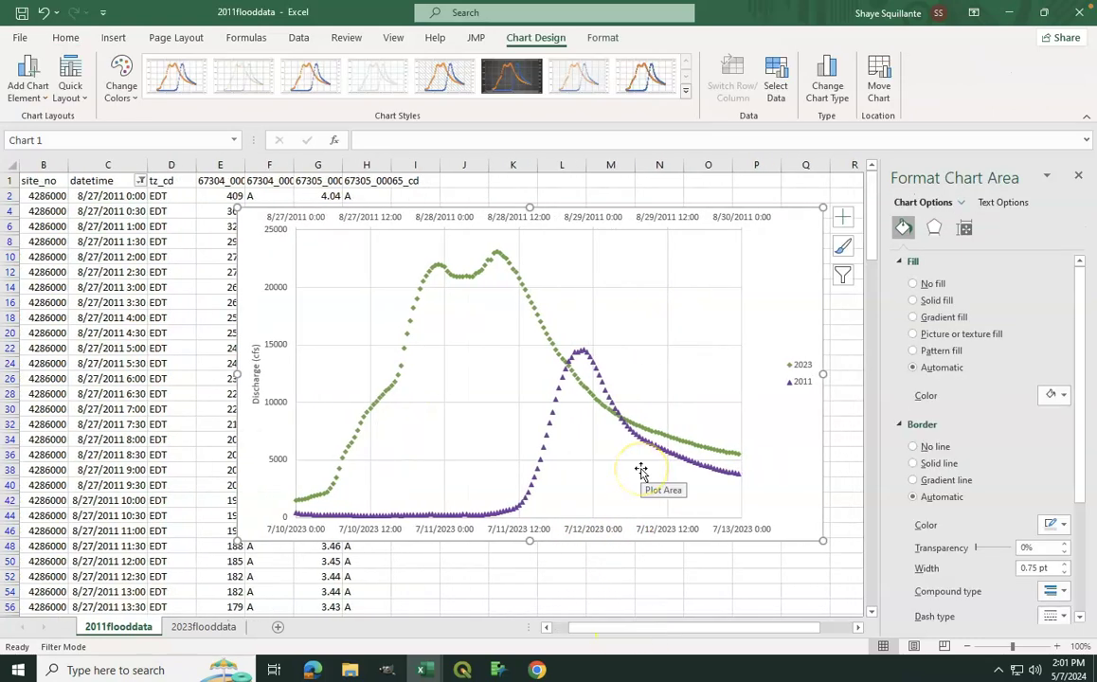